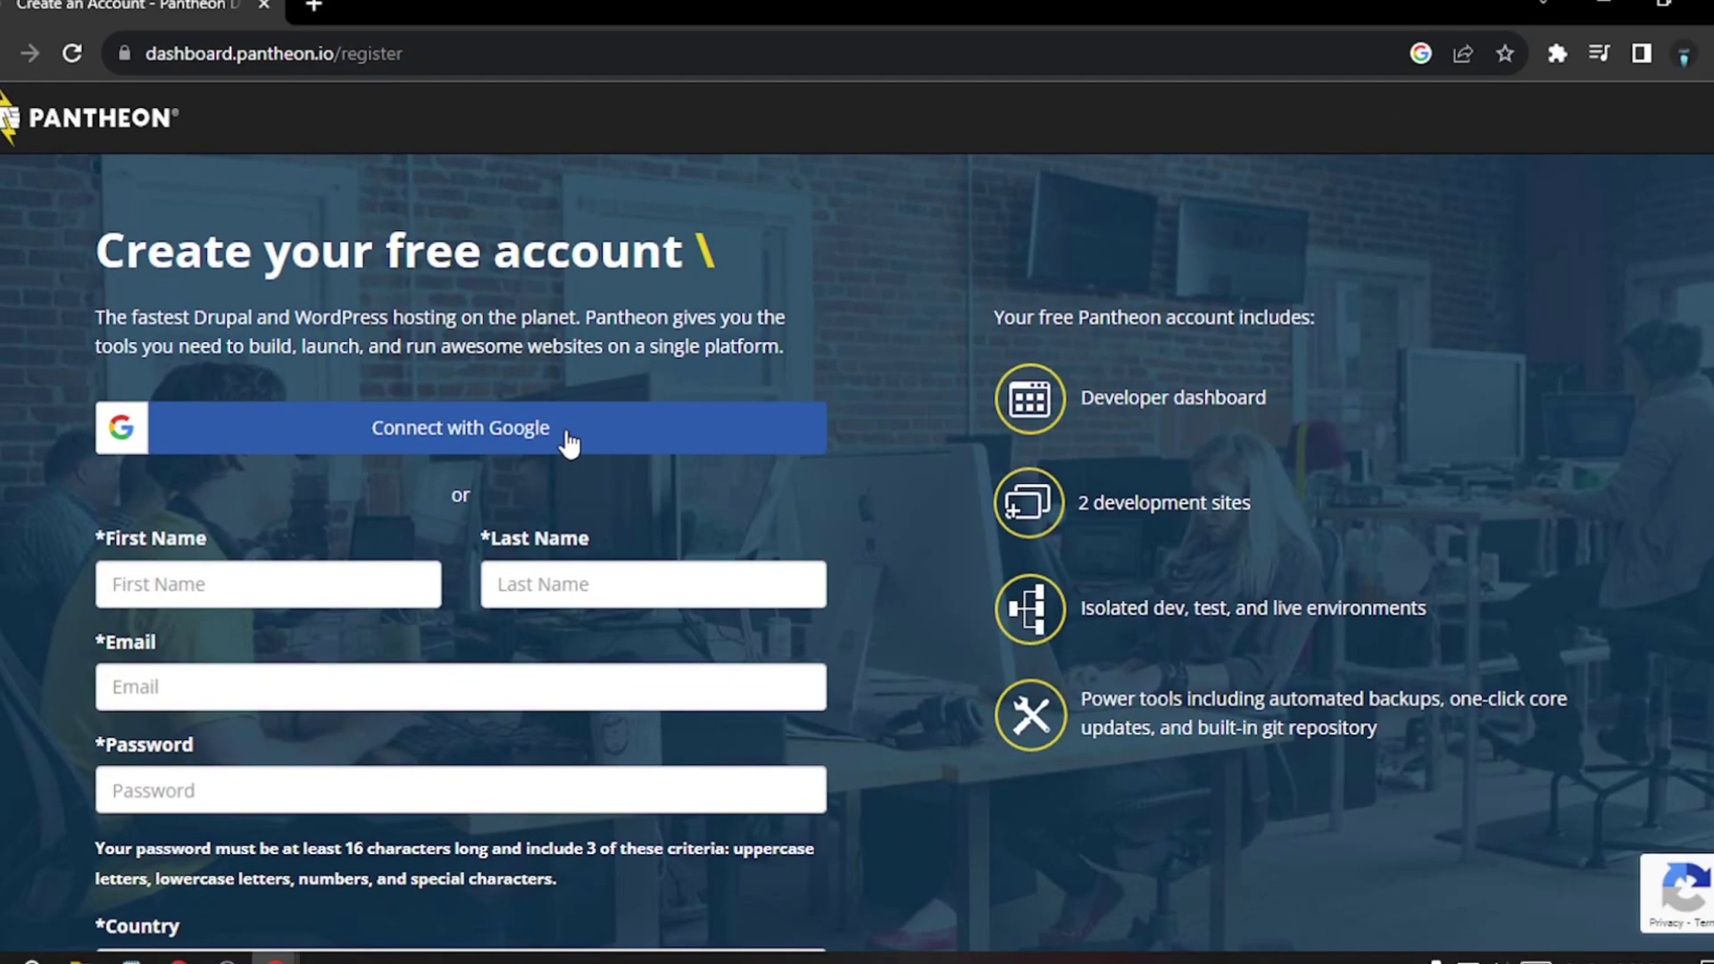
Step: Register for Pantheon through Google sign-in with the first account and accept the Terms of Service
{"action": "left_click", "coordinate": [830, 413]}
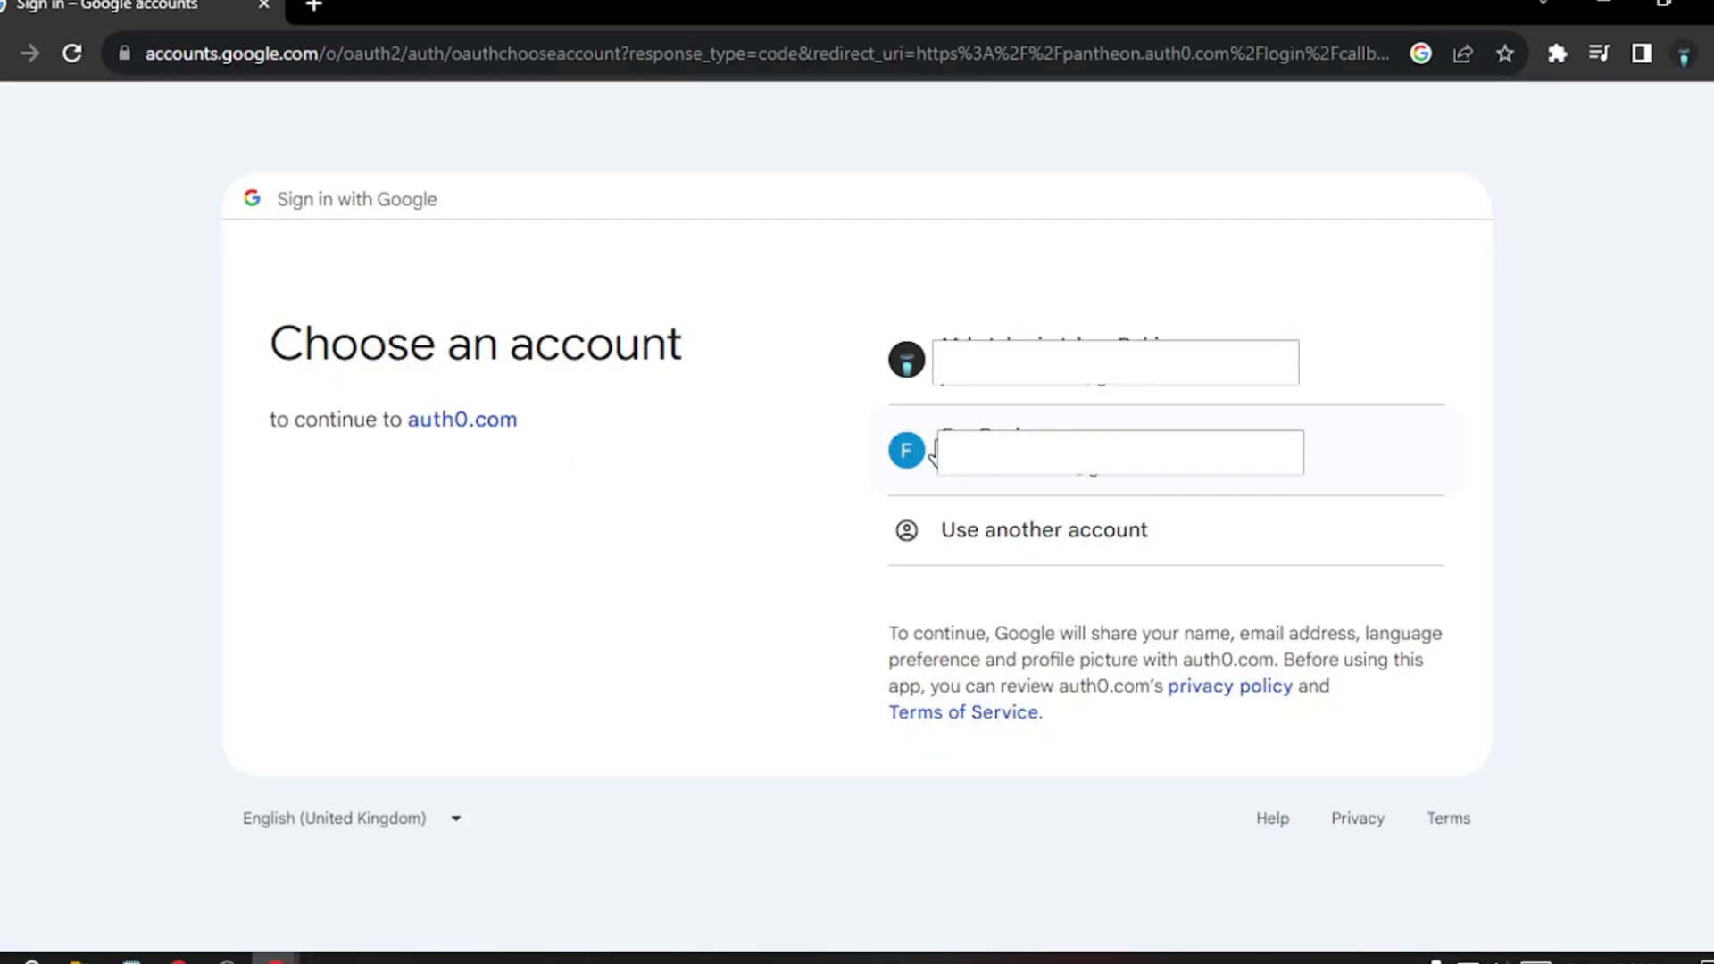
{"action": "left_click", "coordinate": [1034, 384]}
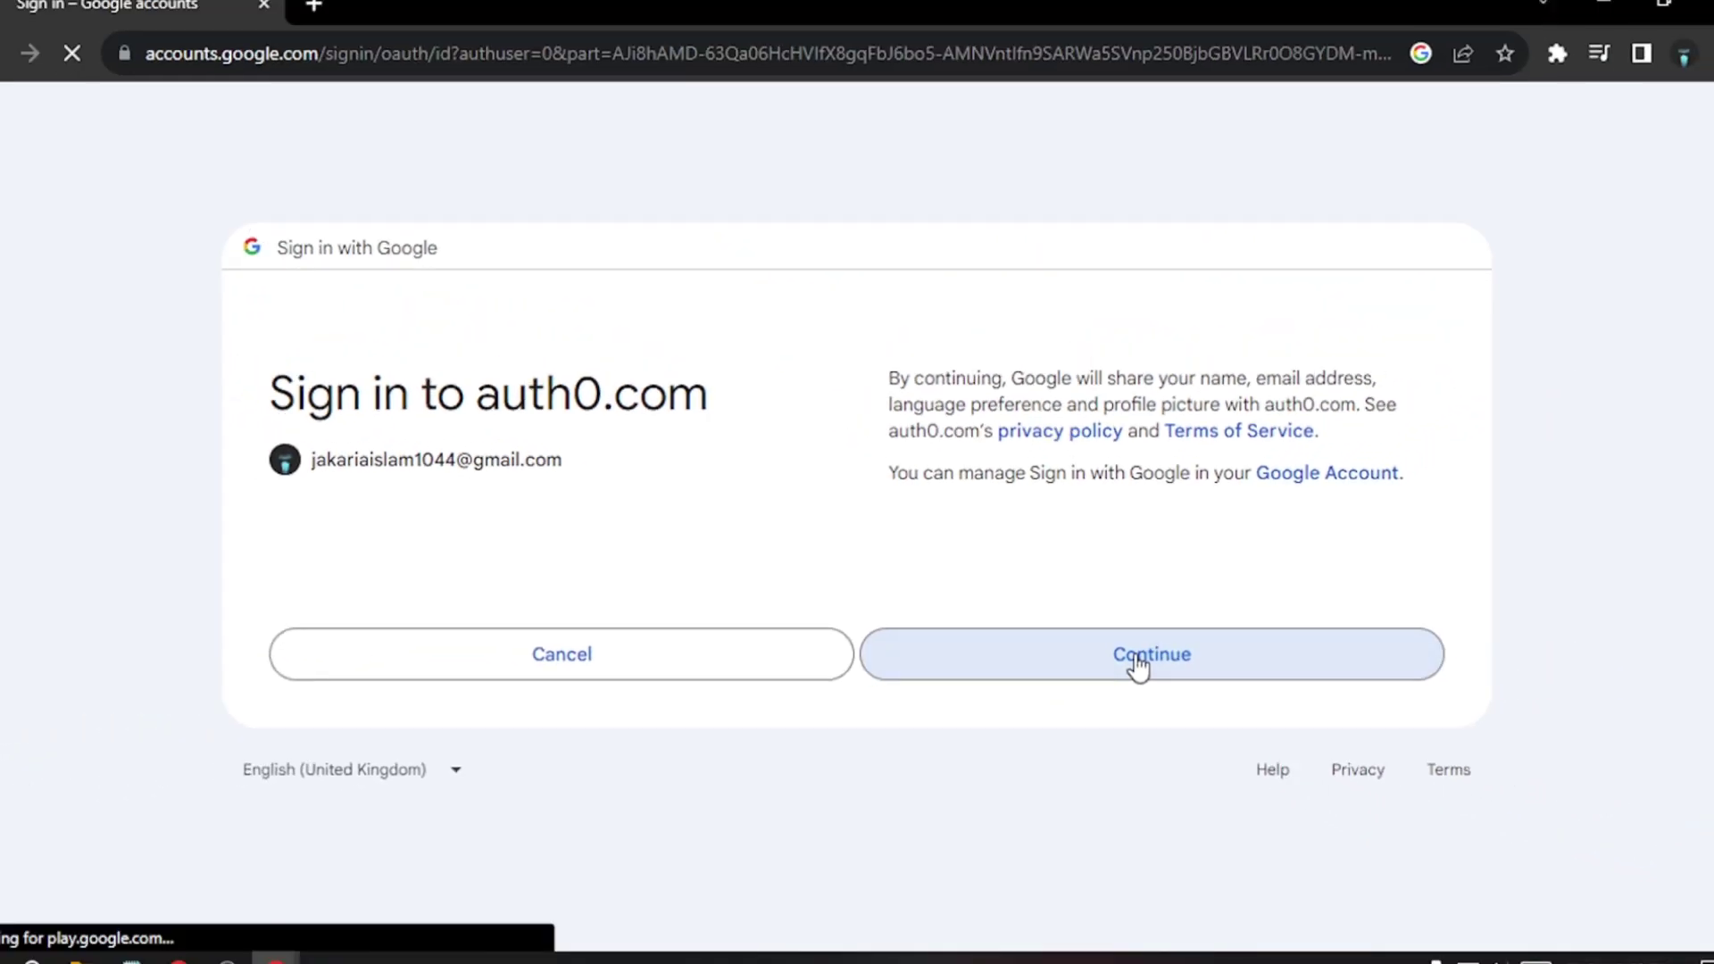
{"action": "left_click", "coordinate": [1145, 636]}
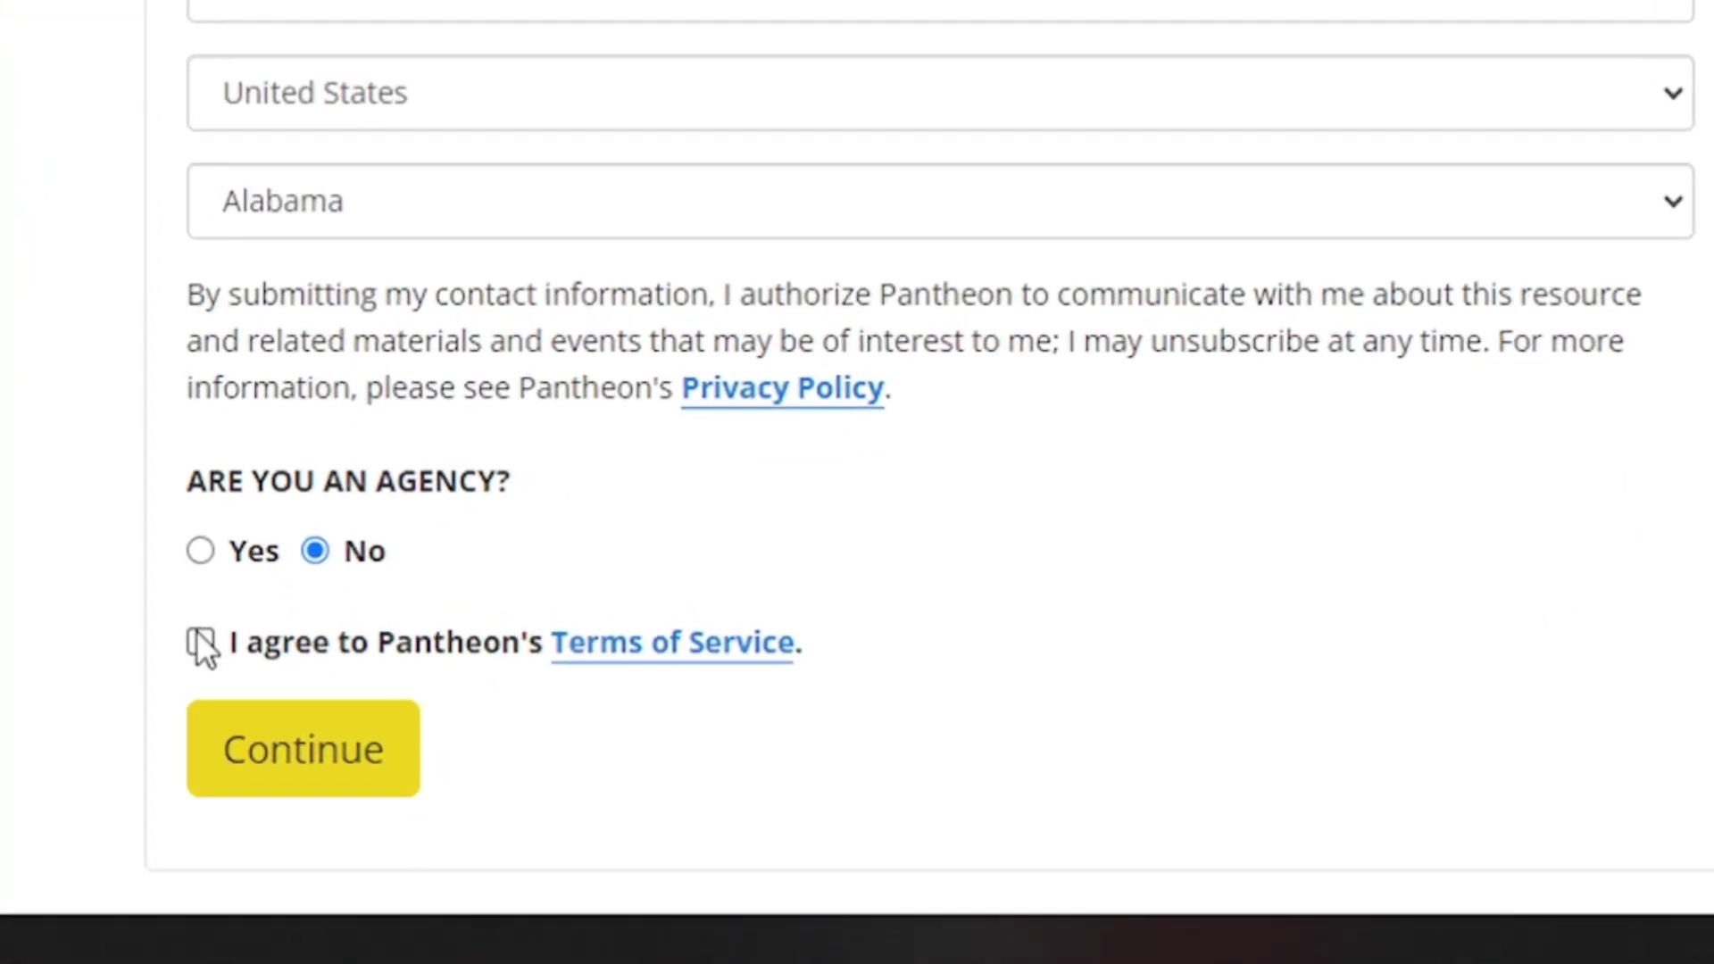
{"action": "left_click", "coordinate": [201, 642]}
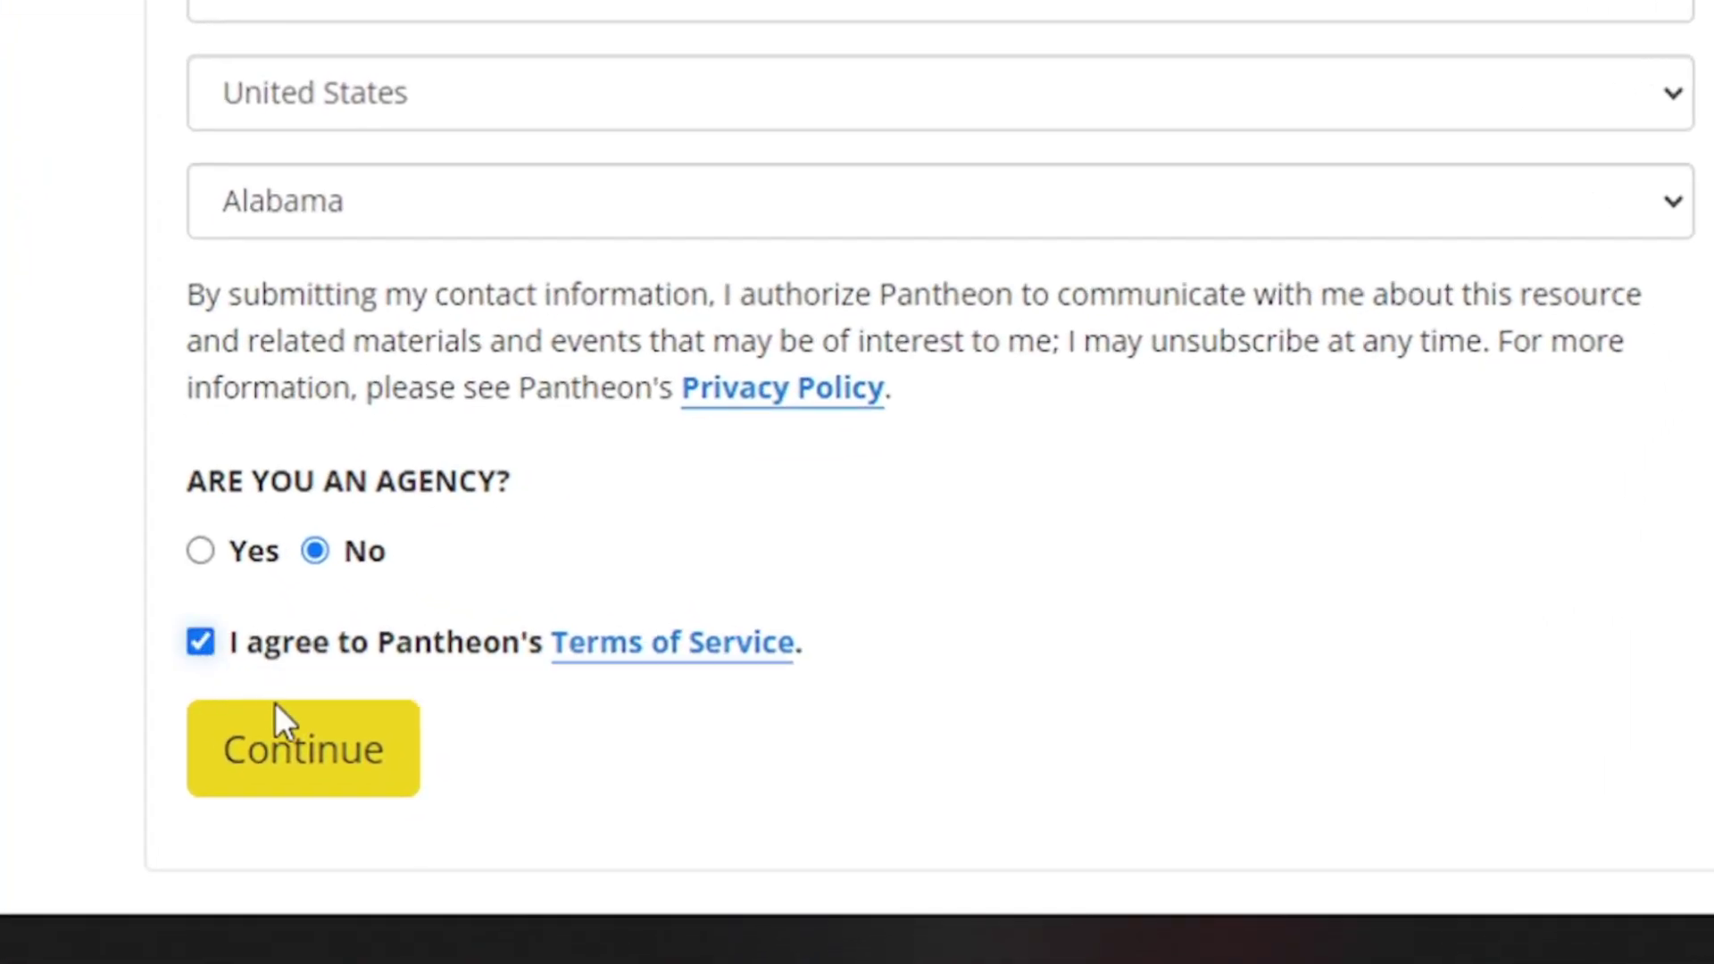
{"action": "left_click", "coordinate": [303, 772]}
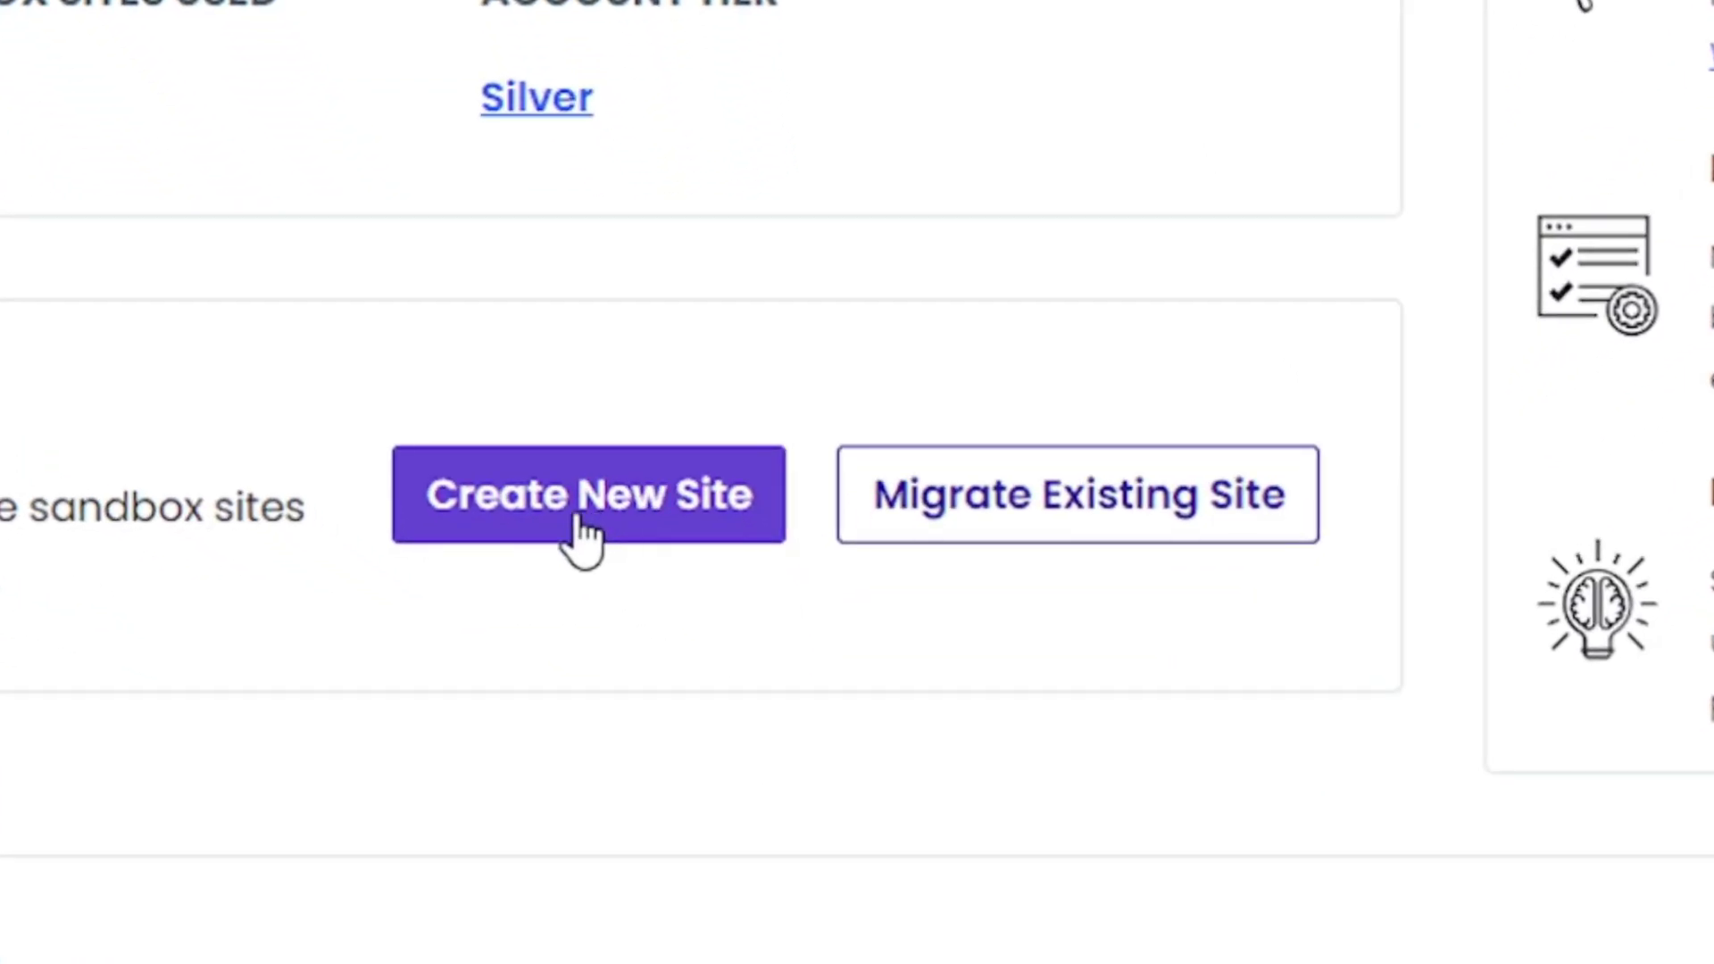
Step: Create and deploy a WordPress site named 'smithsdrug' in the United States region
{"action": "left_click", "coordinate": [658, 534]}
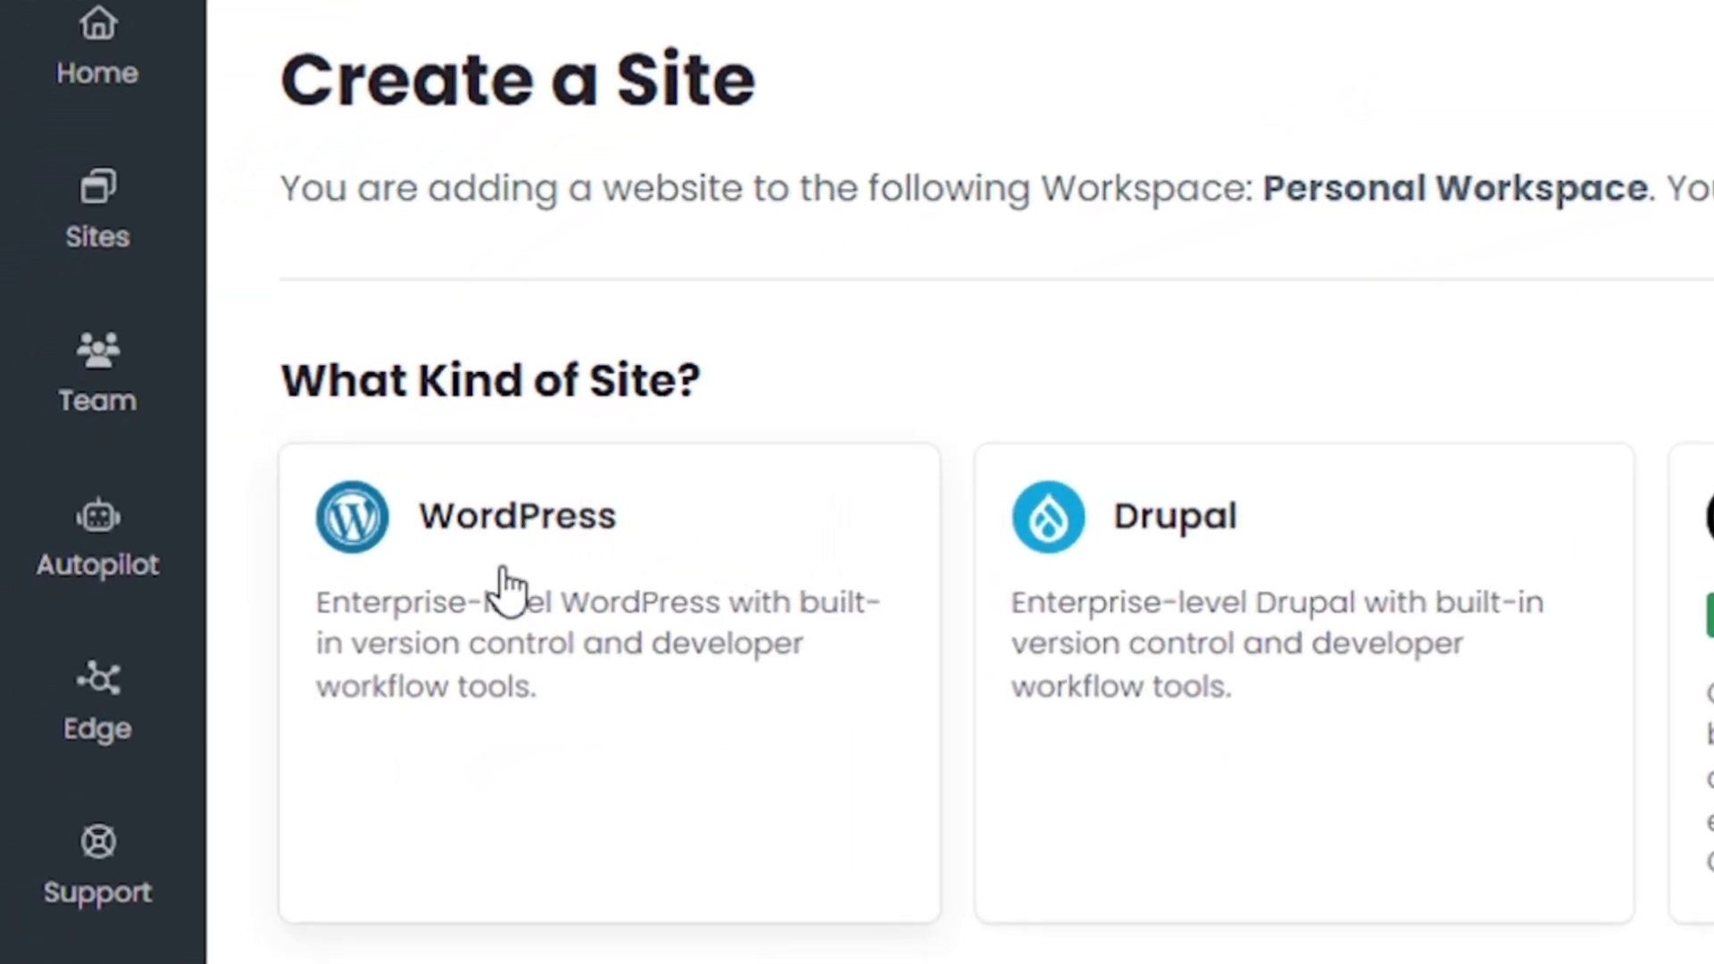
{"action": "left_click", "coordinate": [504, 575]}
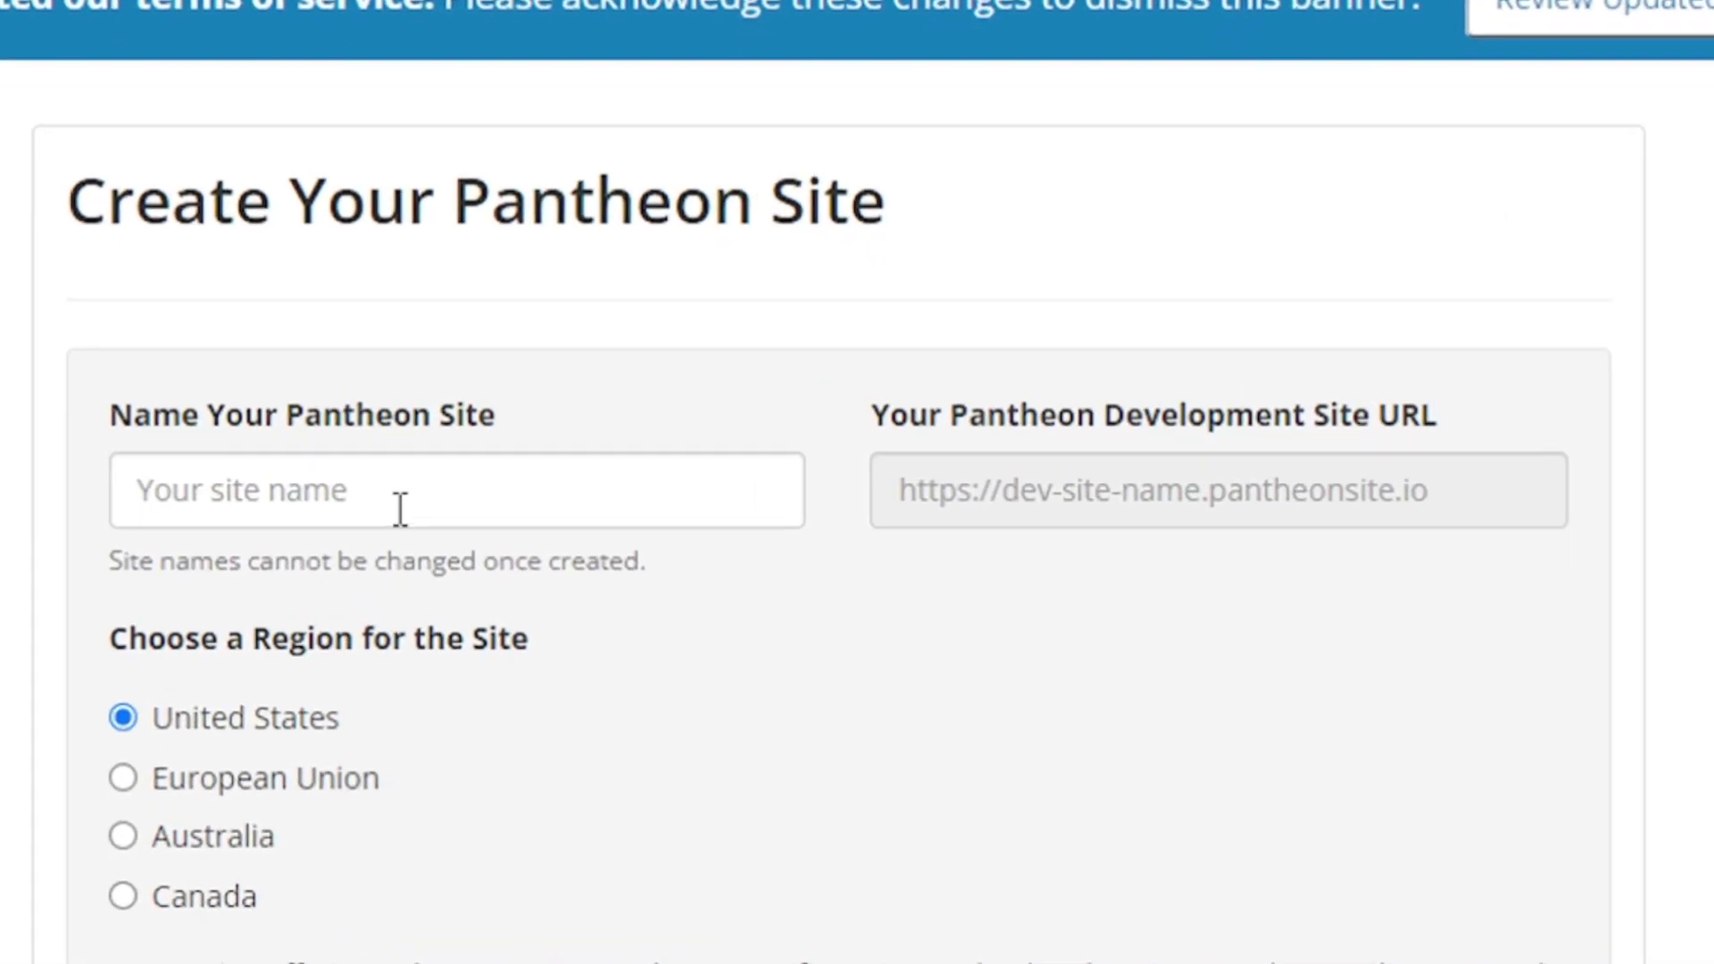
{"action": "left_click", "coordinate": [562, 486]}
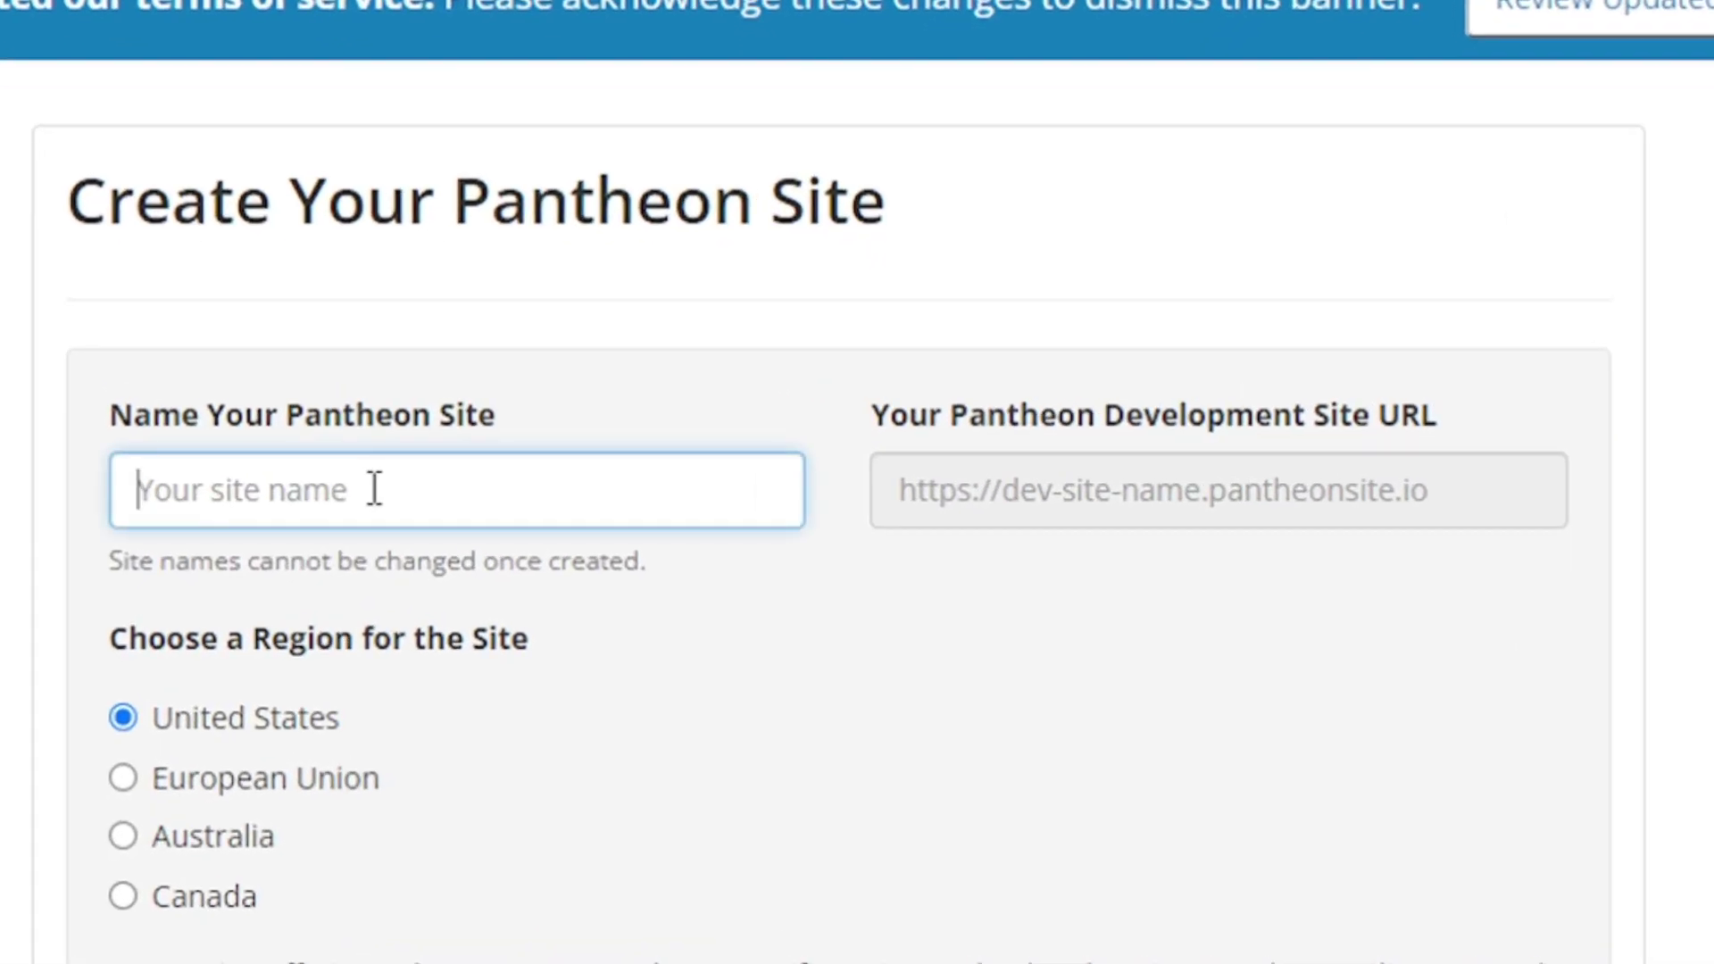
{"action": "type", "text": "smithsdrug"}
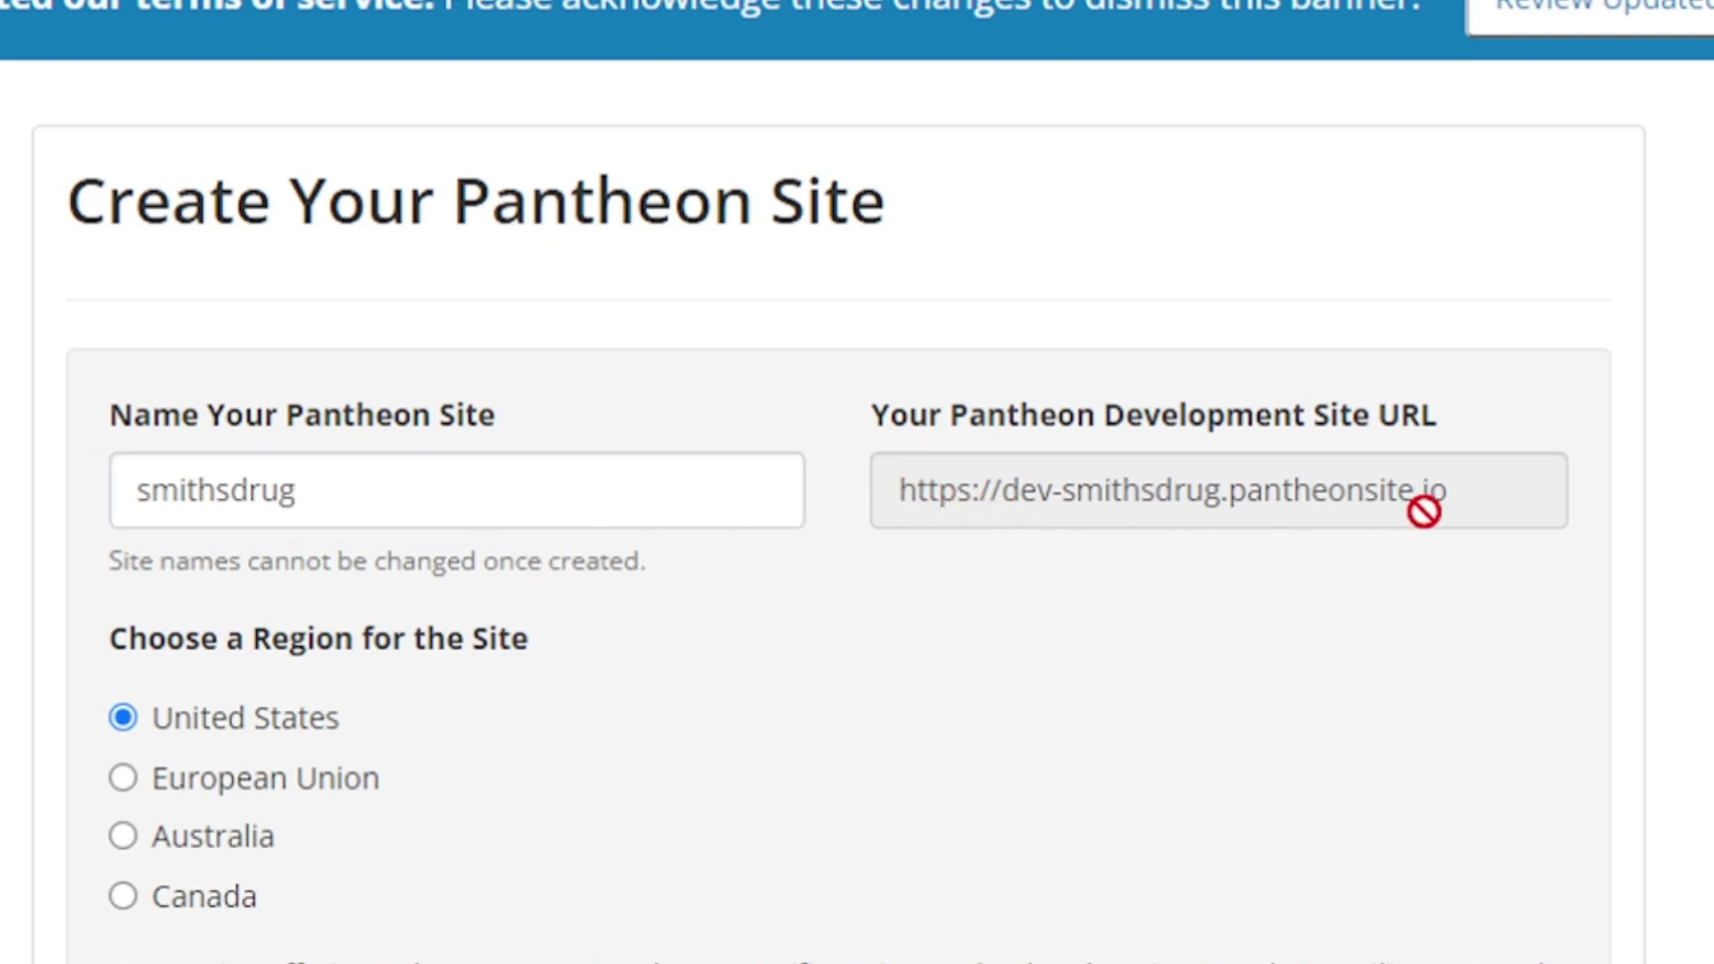
{"action": "scroll", "coordinate": [777, 398], "scroll_direction": "down", "scroll_amount": 2}
{"action": "scroll", "coordinate": [609, 361], "scroll_direction": "down", "scroll_amount": 5}
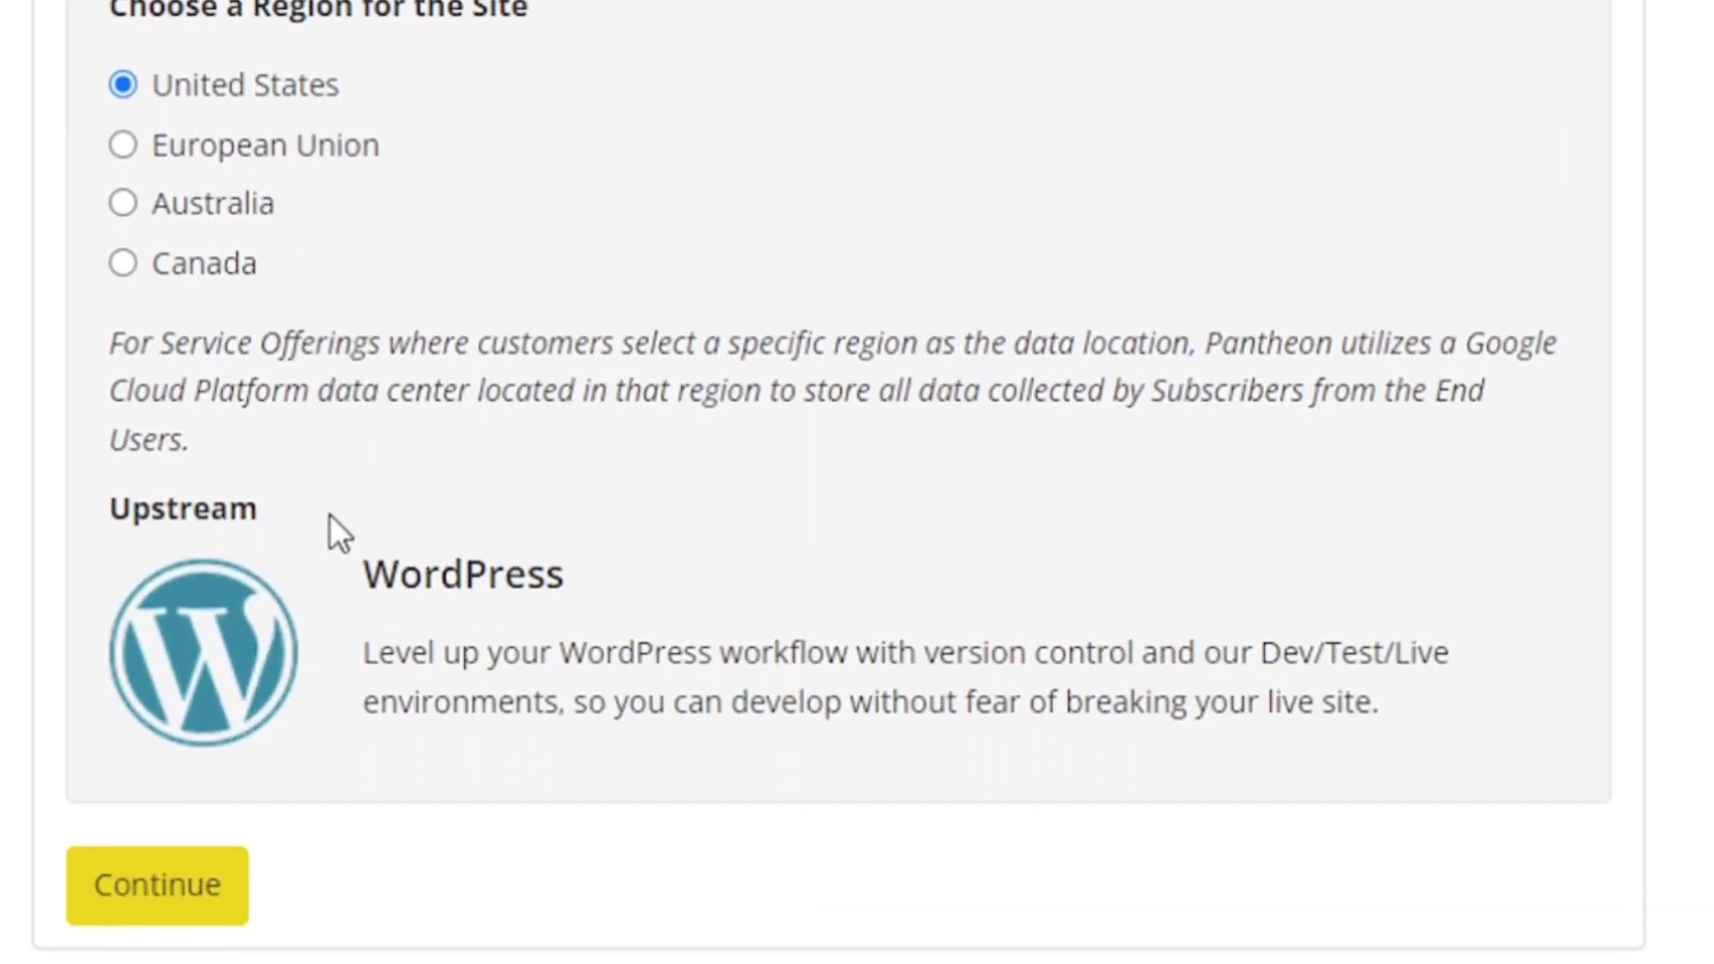
{"action": "left_click", "coordinate": [192, 900]}
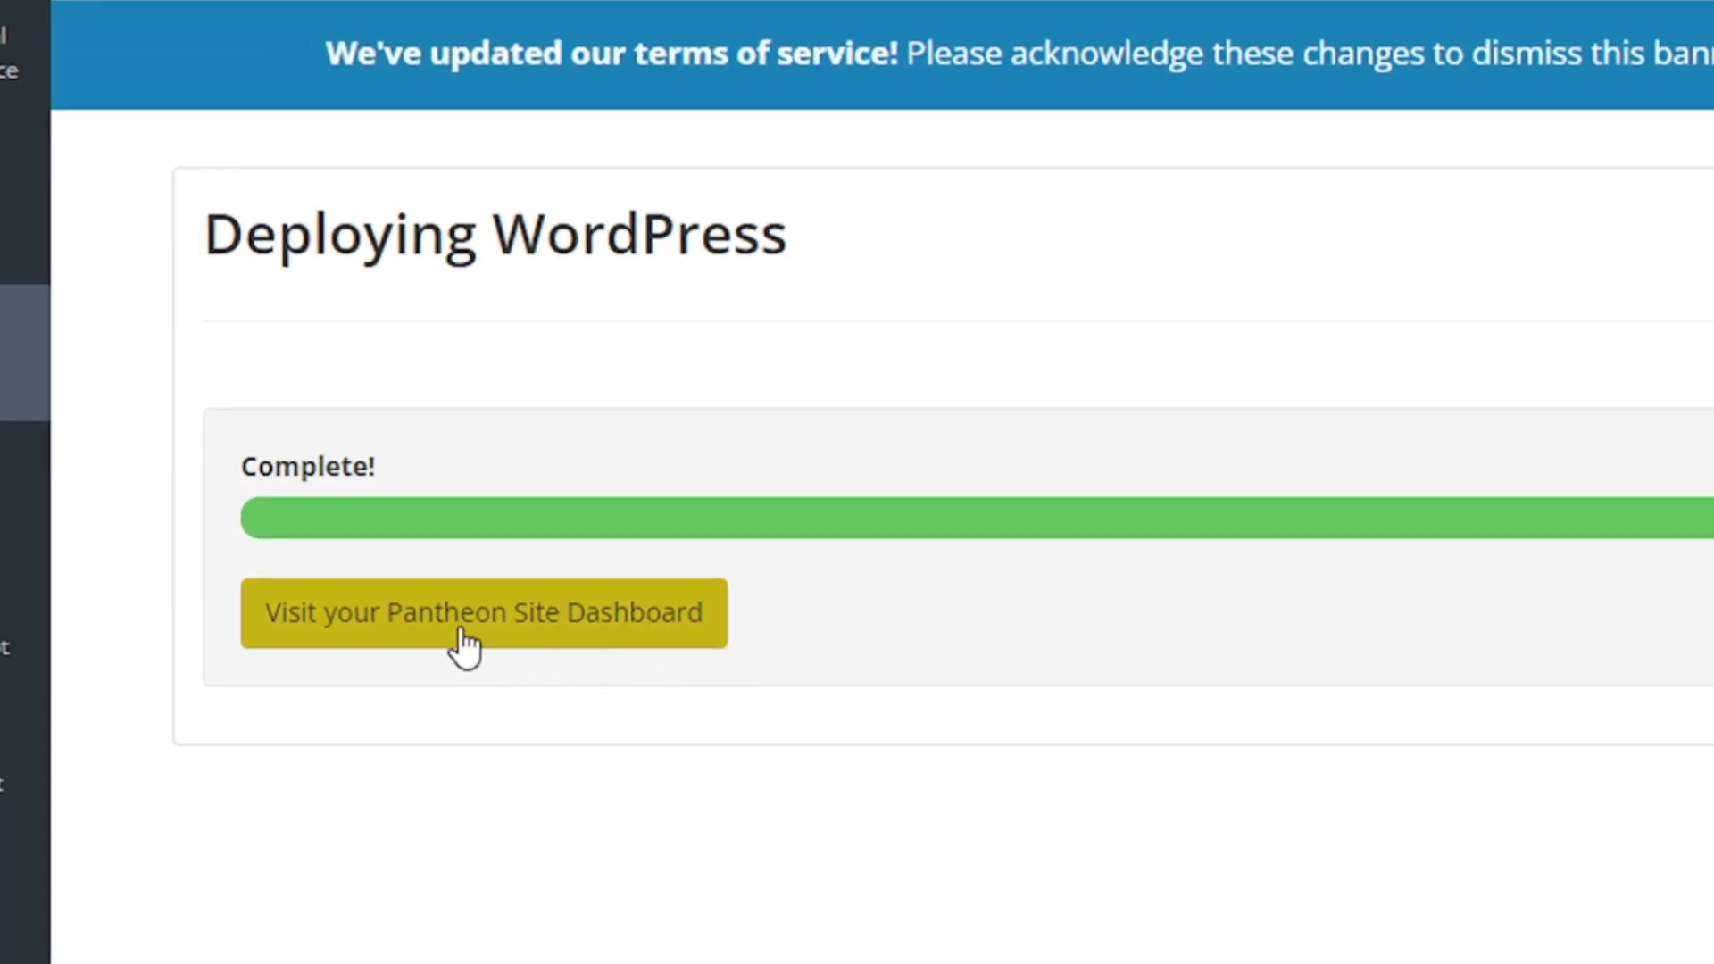
Step: Install WordPress on the smithsdrug dev site in English (United States), titled 'Smiths Drug', with an admin account
{"action": "left_click", "coordinate": [533, 650]}
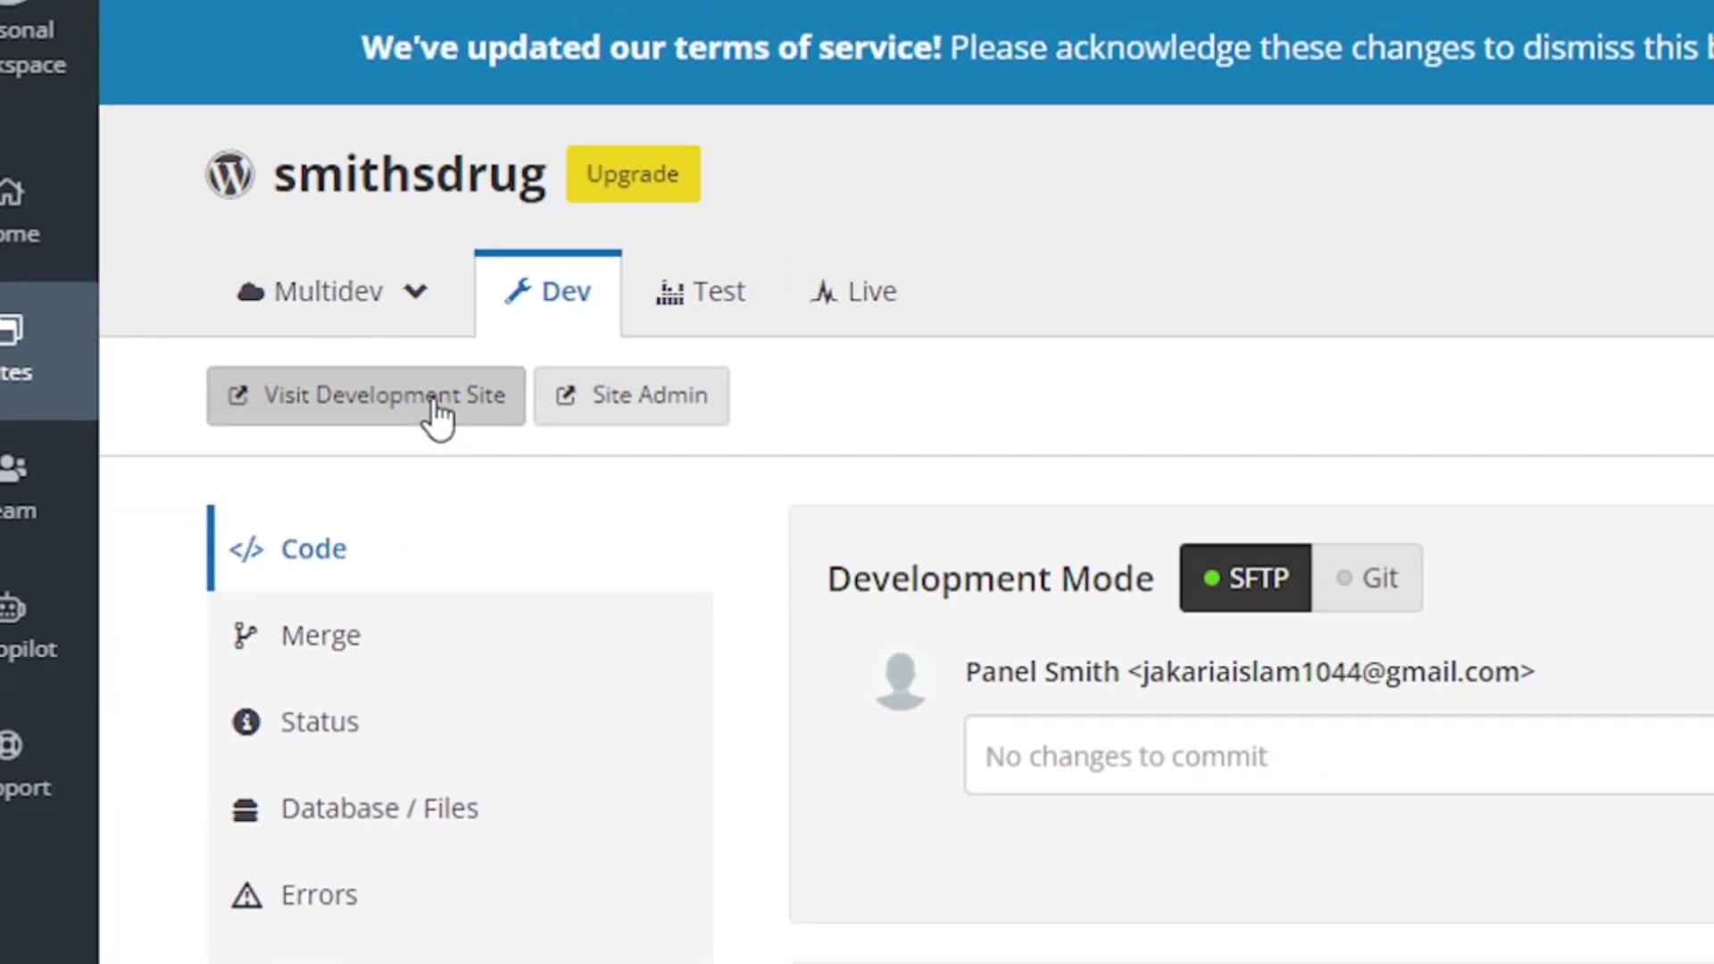
{"action": "left_click", "coordinate": [555, 384]}
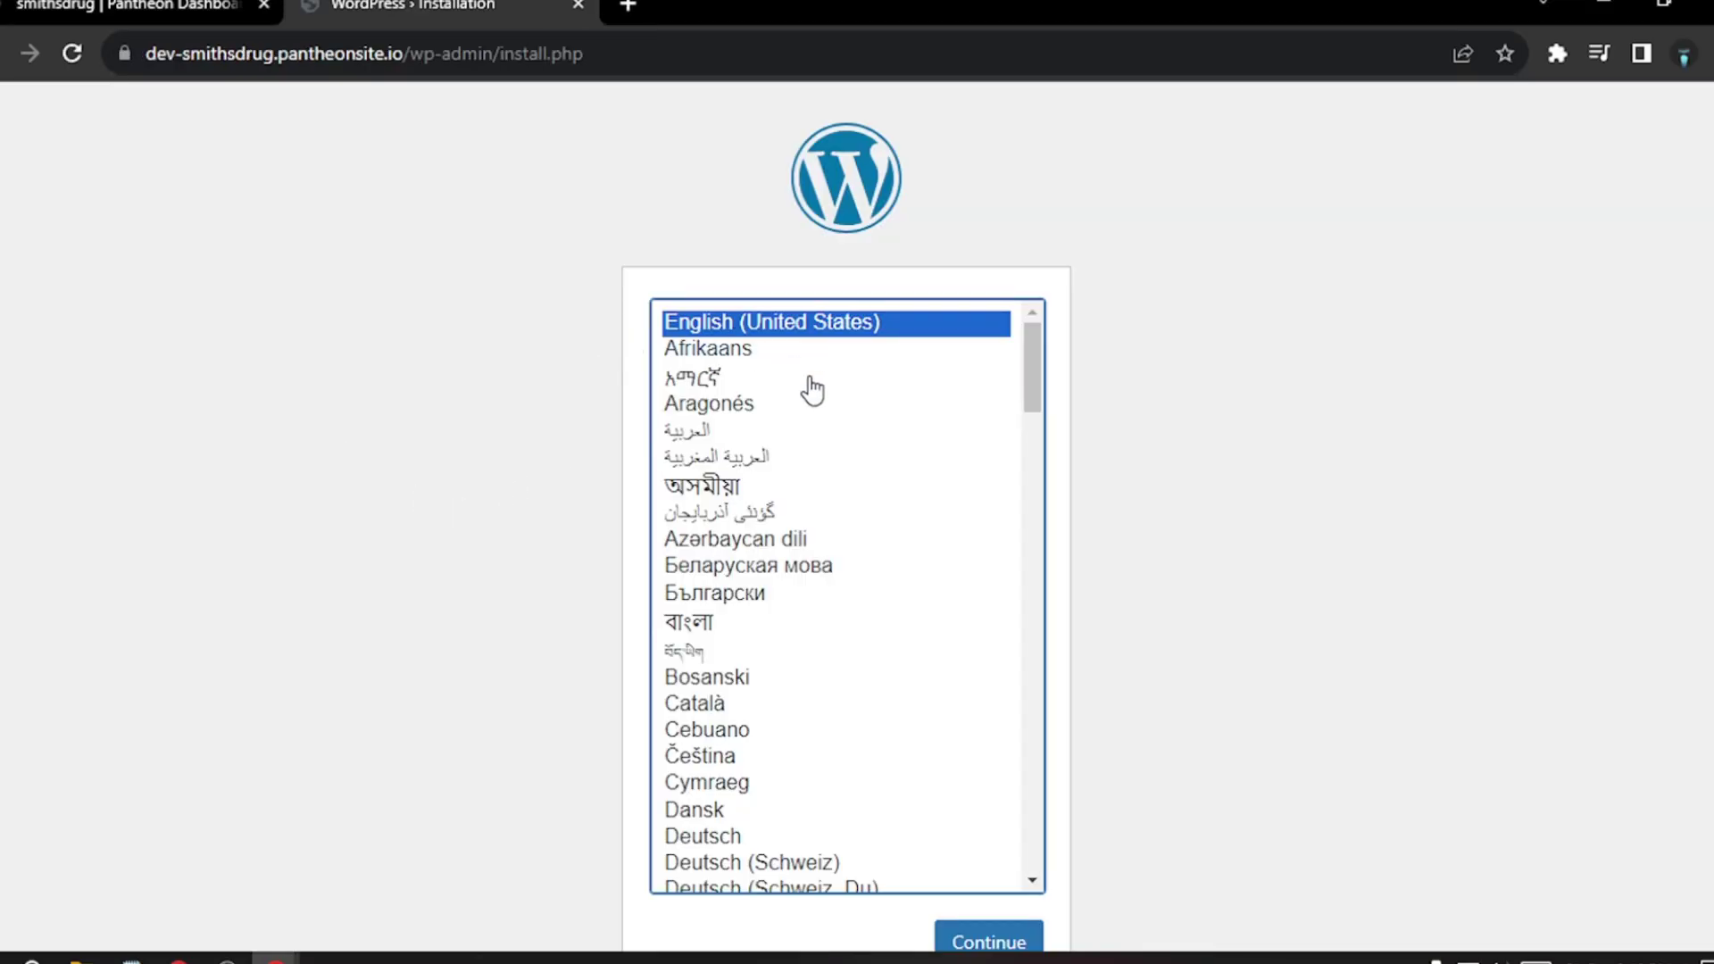
{"action": "scroll", "coordinate": [1026, 444], "scroll_direction": "down", "scroll_amount": 3}
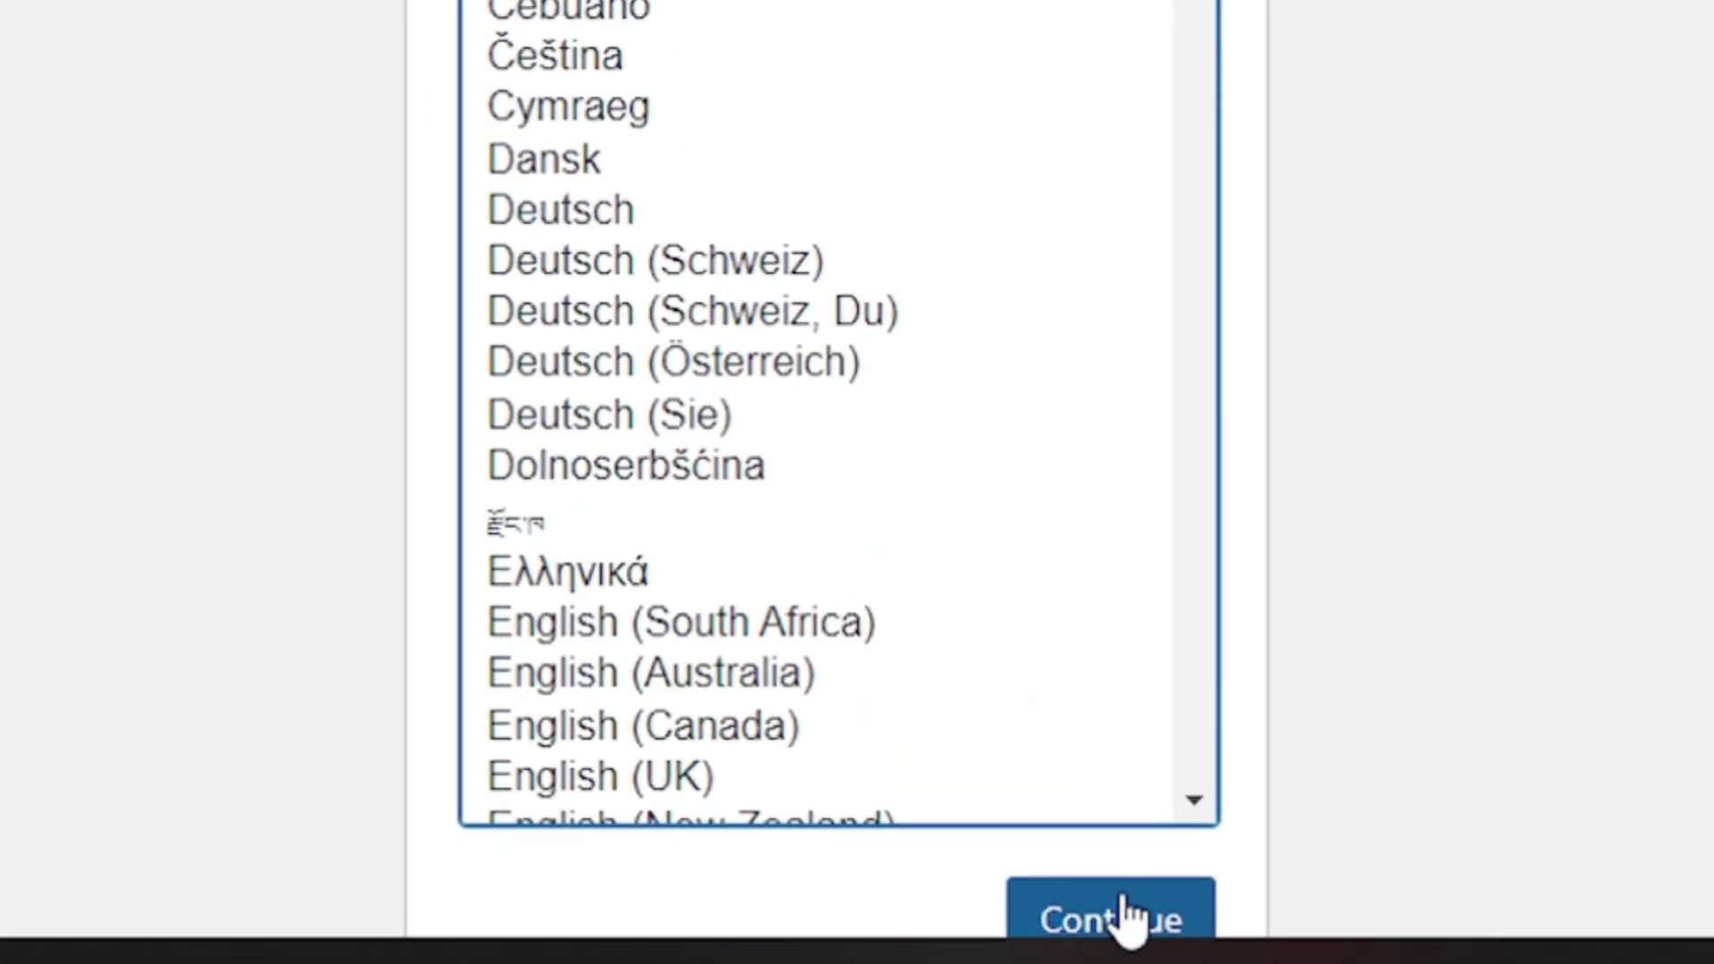
{"action": "left_click", "coordinate": [999, 939]}
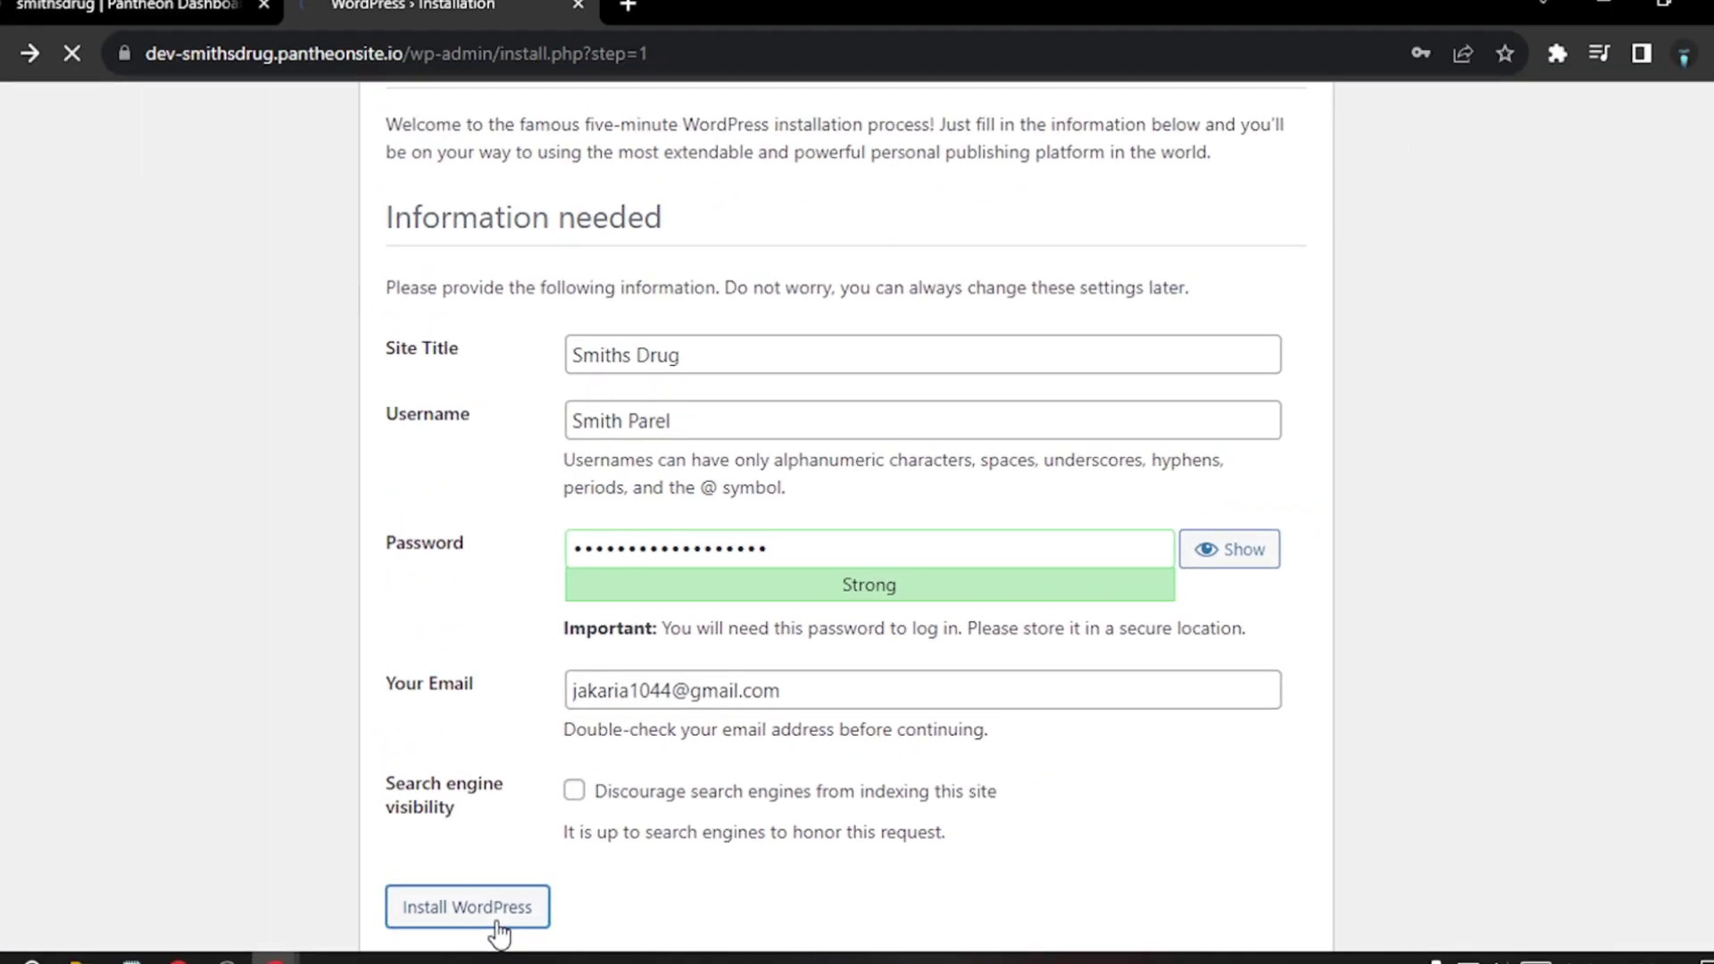
{"action": "left_click", "coordinate": [393, 924]}
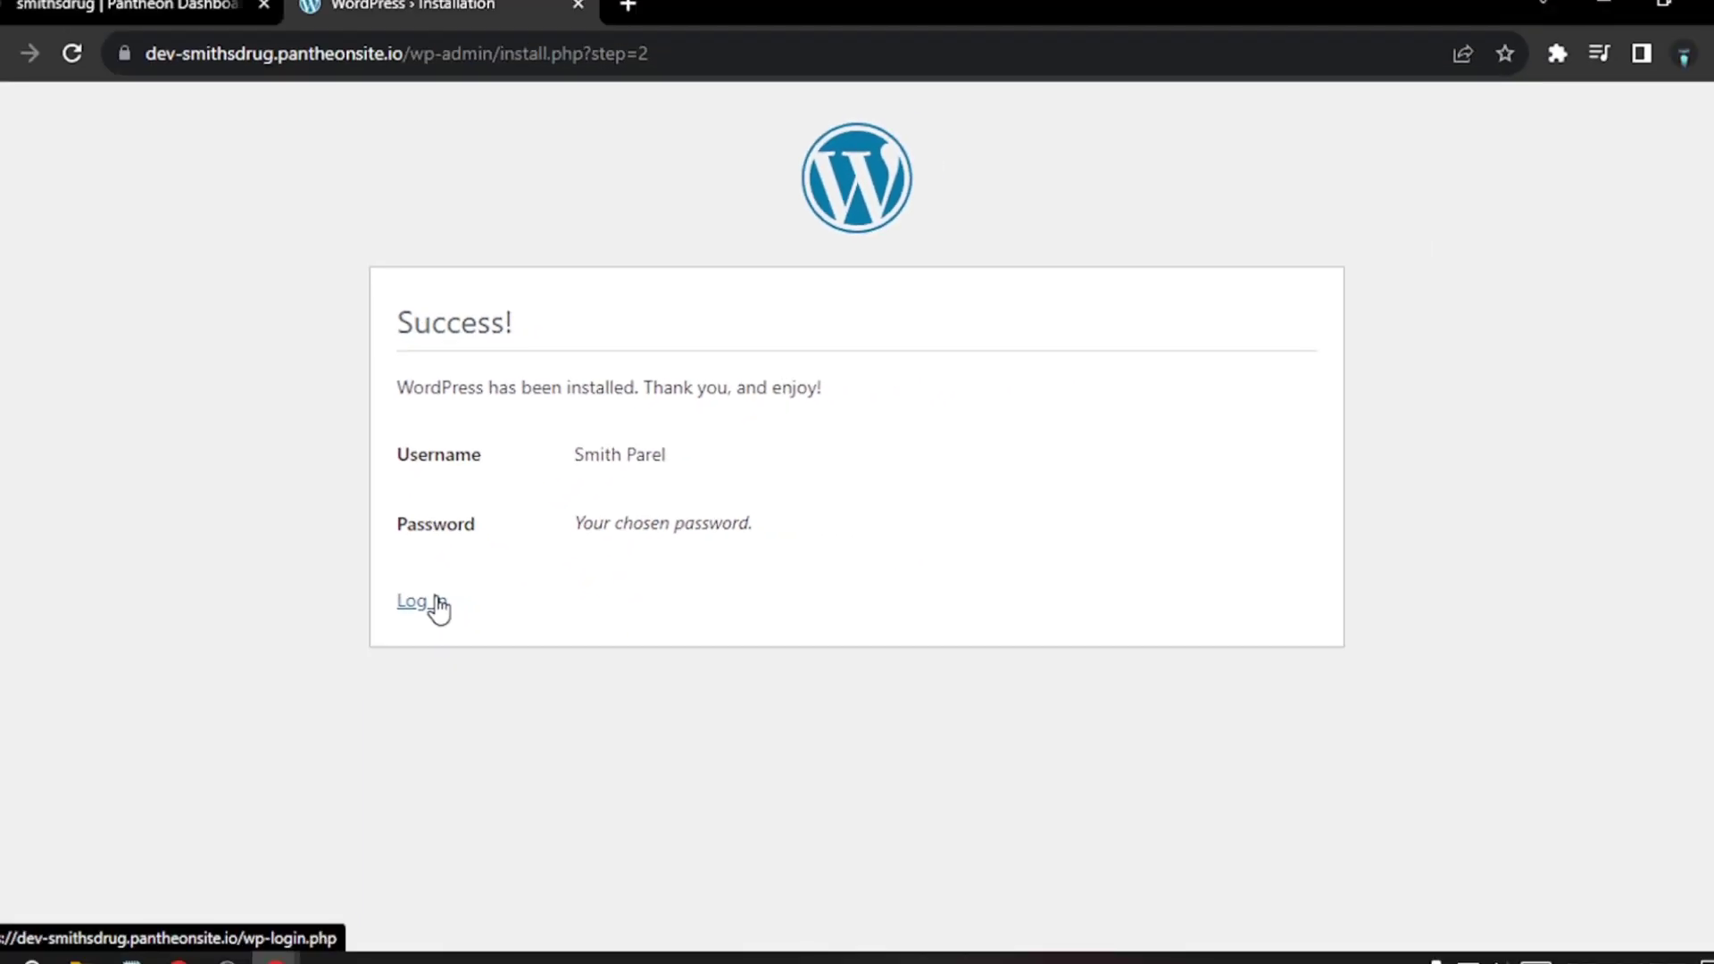
Step: Log in with the admin username and pasted password, with Remember Me ticked
{"action": "left_click", "coordinate": [435, 607]}
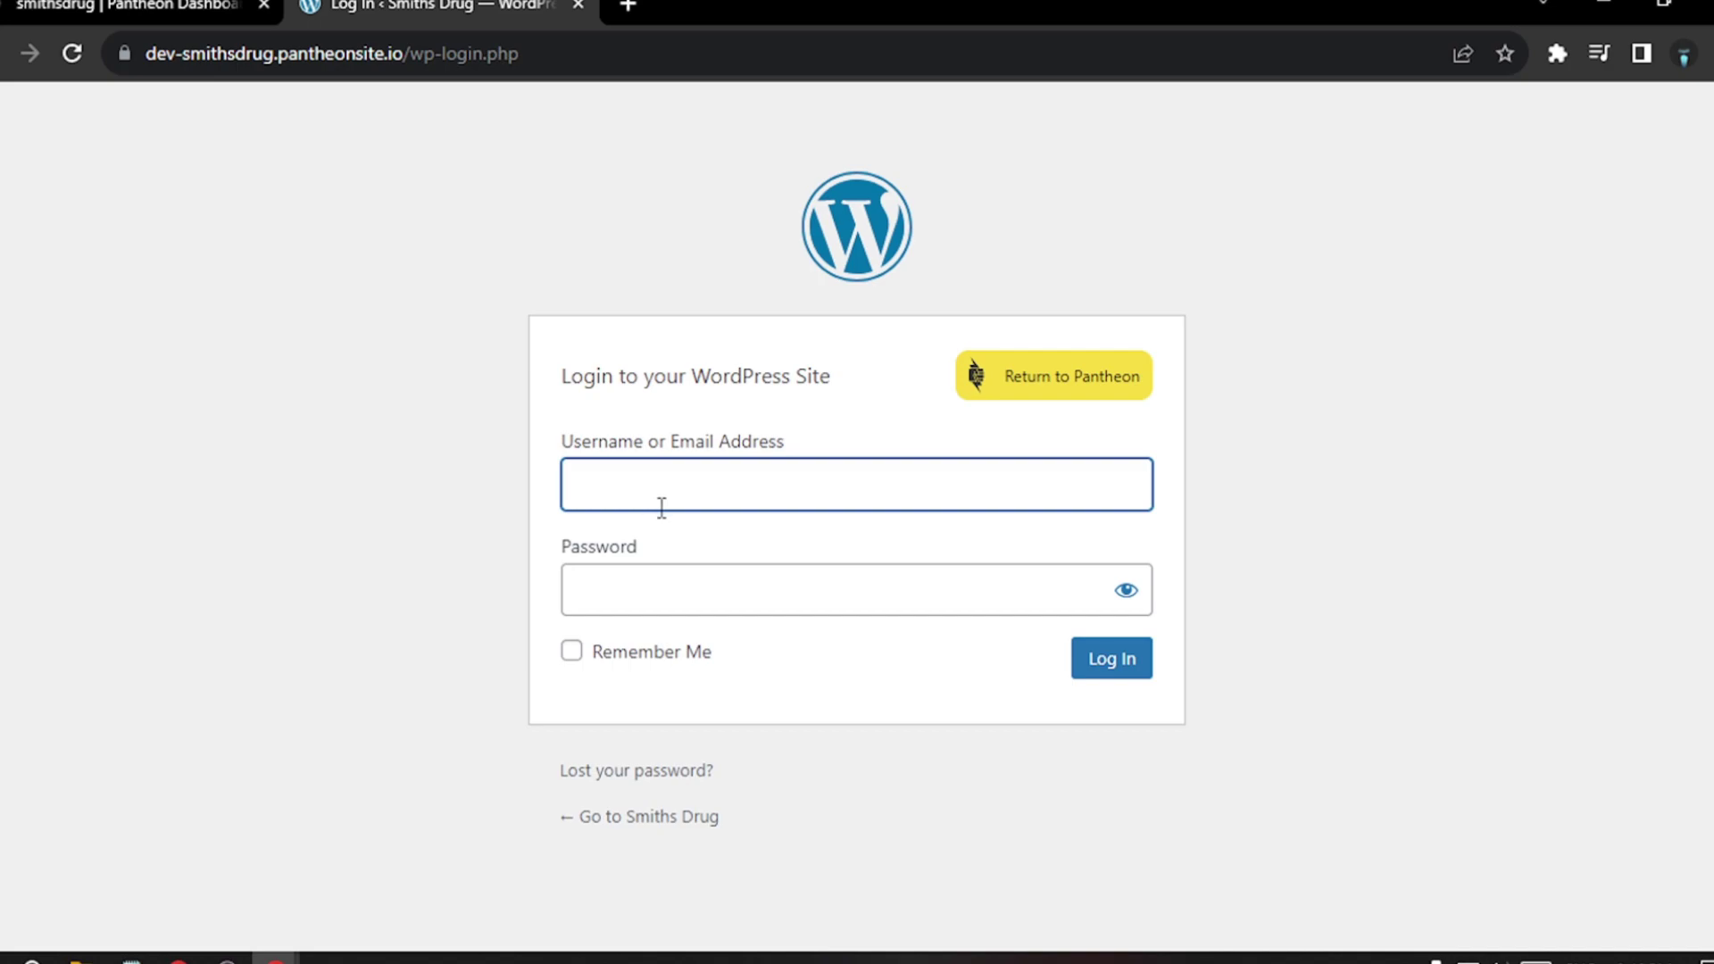
{"action": "type", "text": "Smith Parel"}
{"action": "left_click", "coordinate": [658, 579]}
{"action": "key", "text": "ctrl+v"}
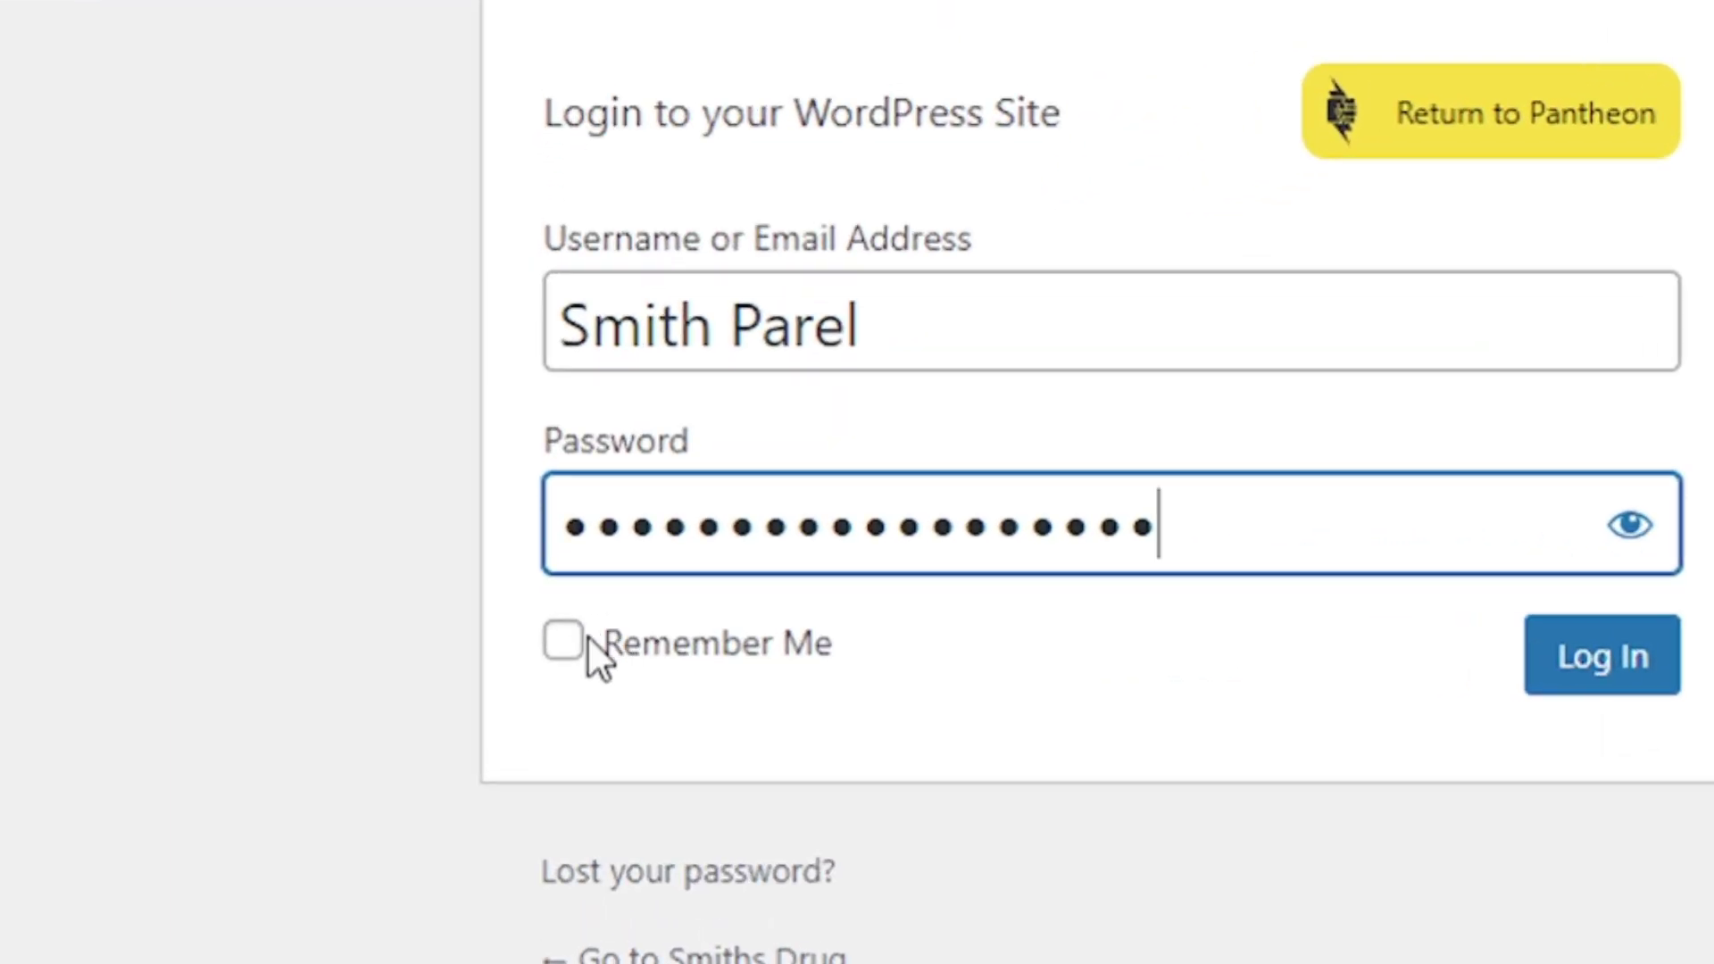
{"action": "left_click", "coordinate": [571, 651]}
{"action": "left_click", "coordinate": [564, 642]}
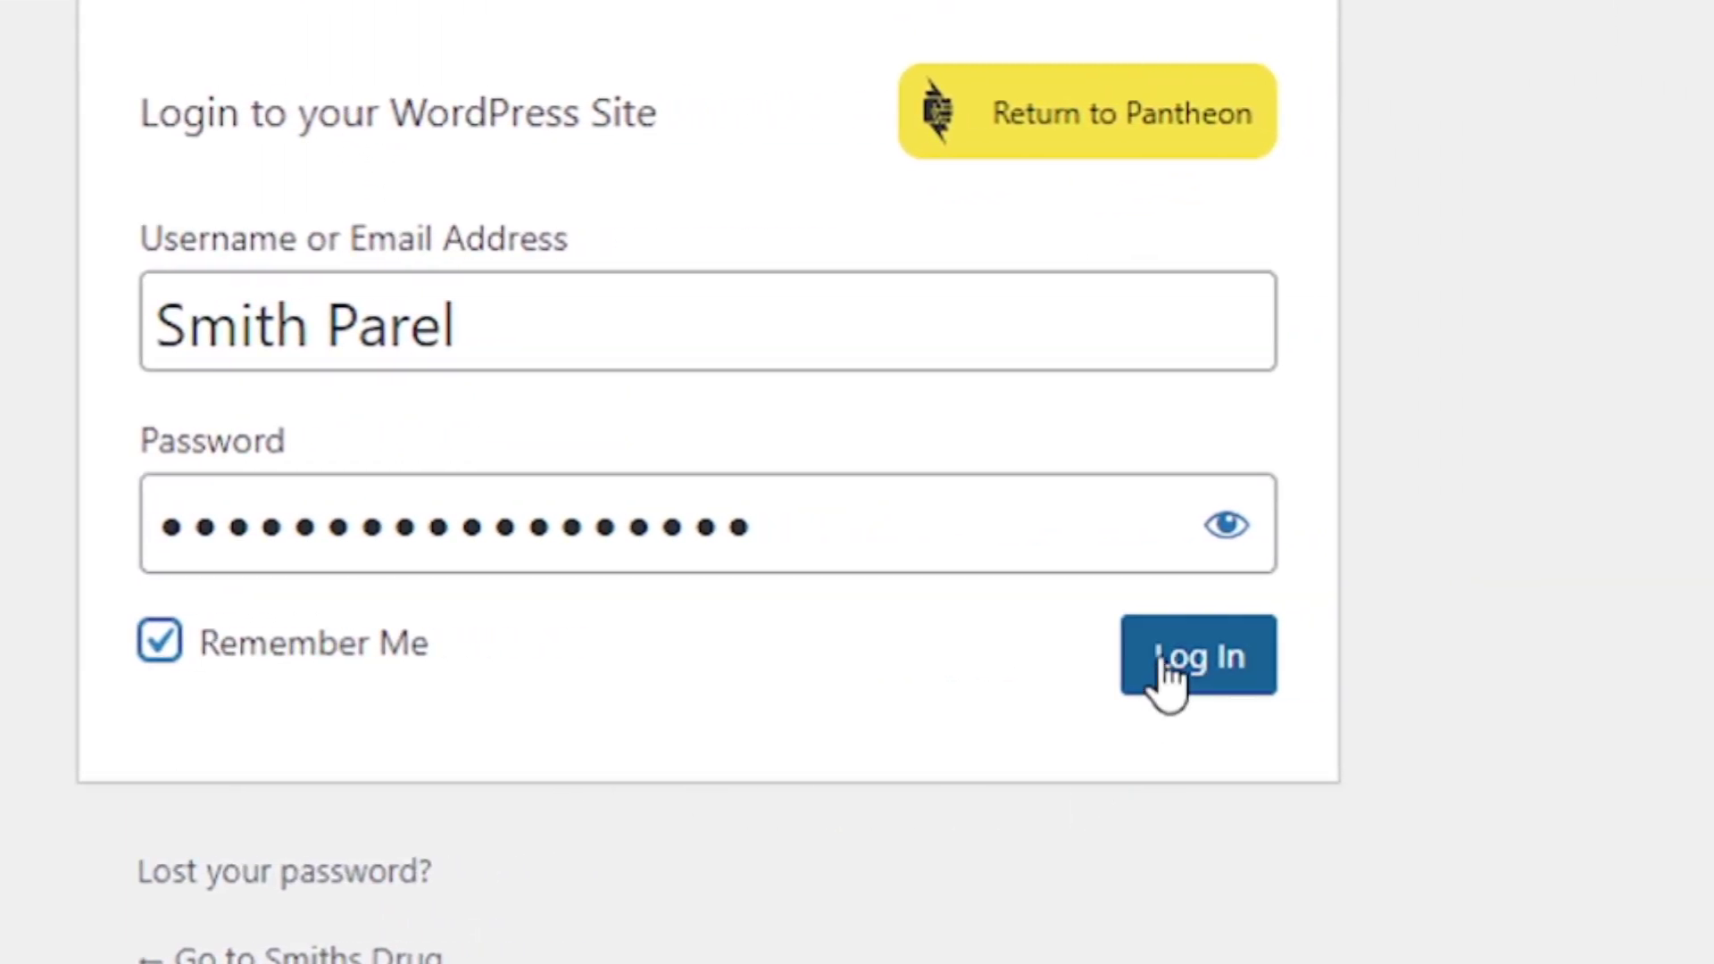
{"action": "left_click", "coordinate": [1171, 667]}
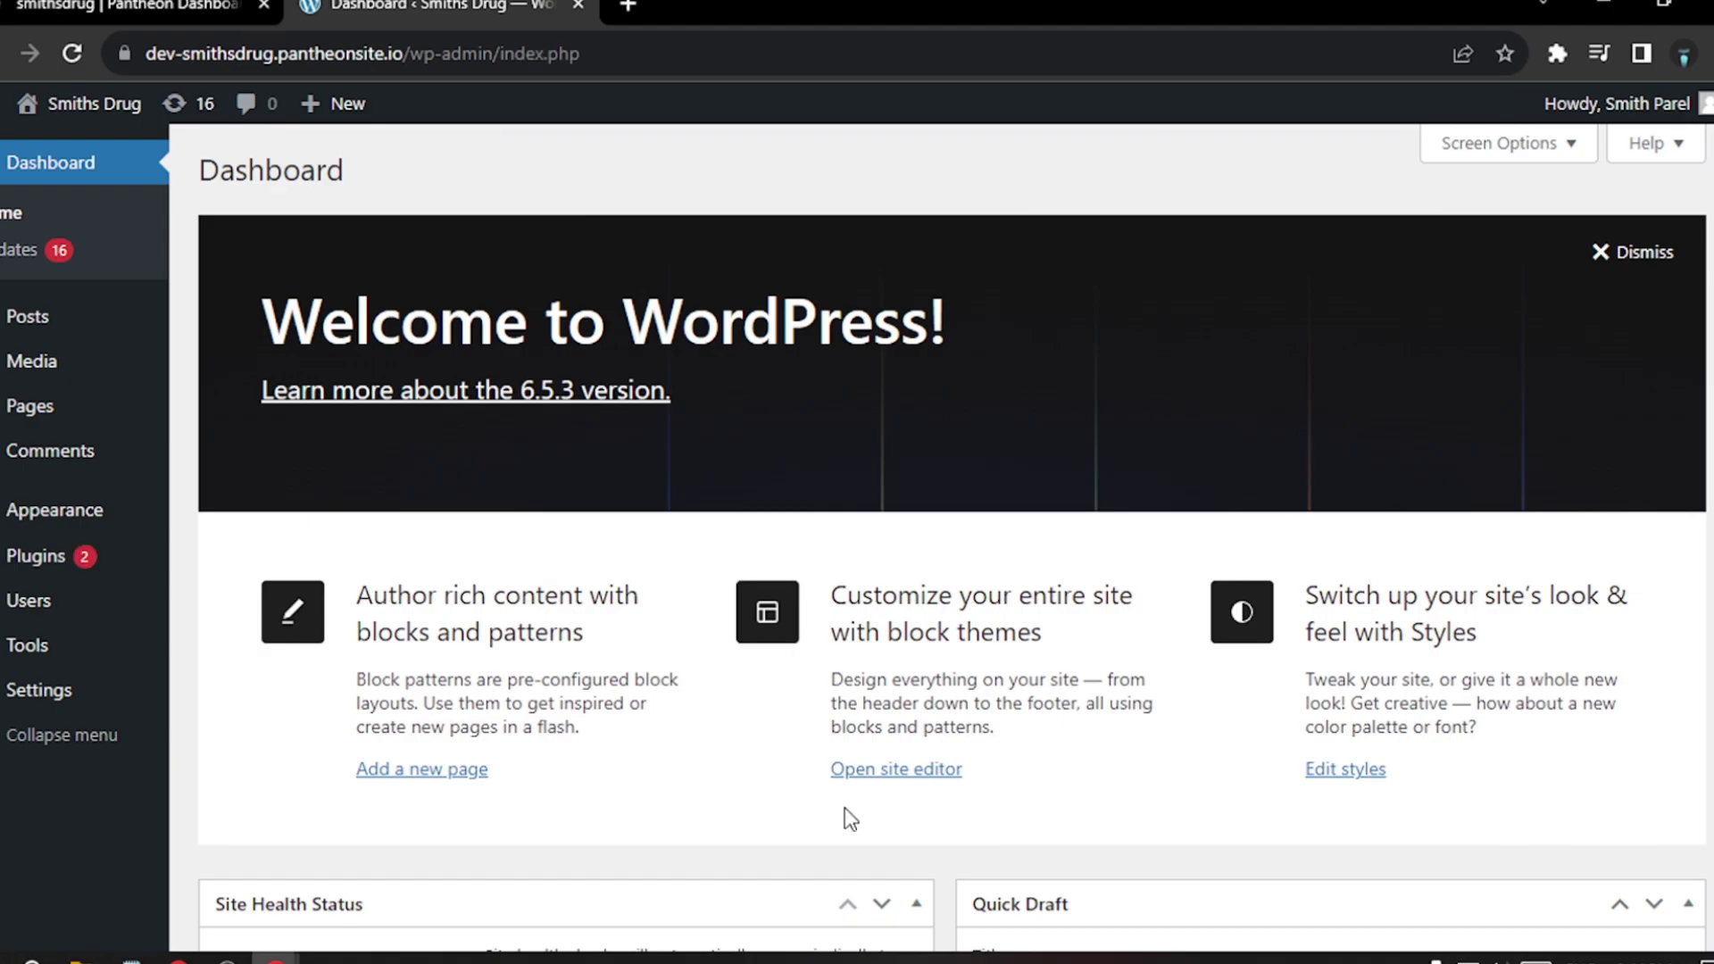
Step: Search Add New Plugin for 'starter template', then install and activate Starter Templates
{"action": "mouse_move", "coordinate": [96, 558]}
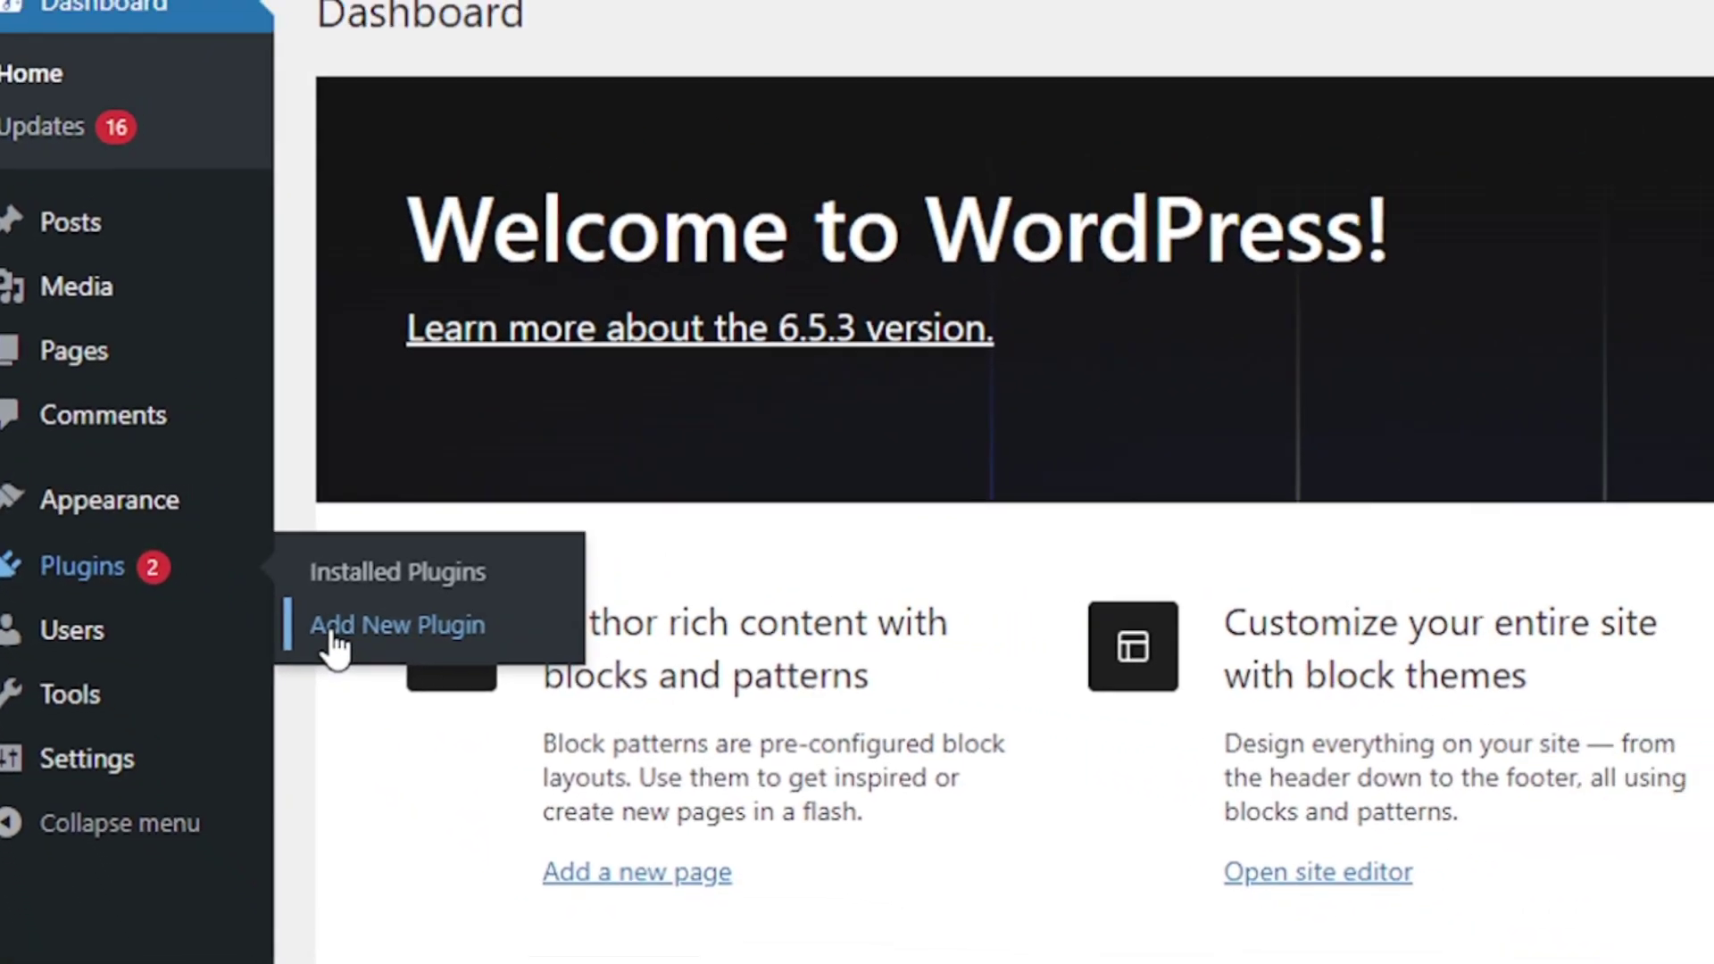
{"action": "left_click", "coordinate": [471, 674]}
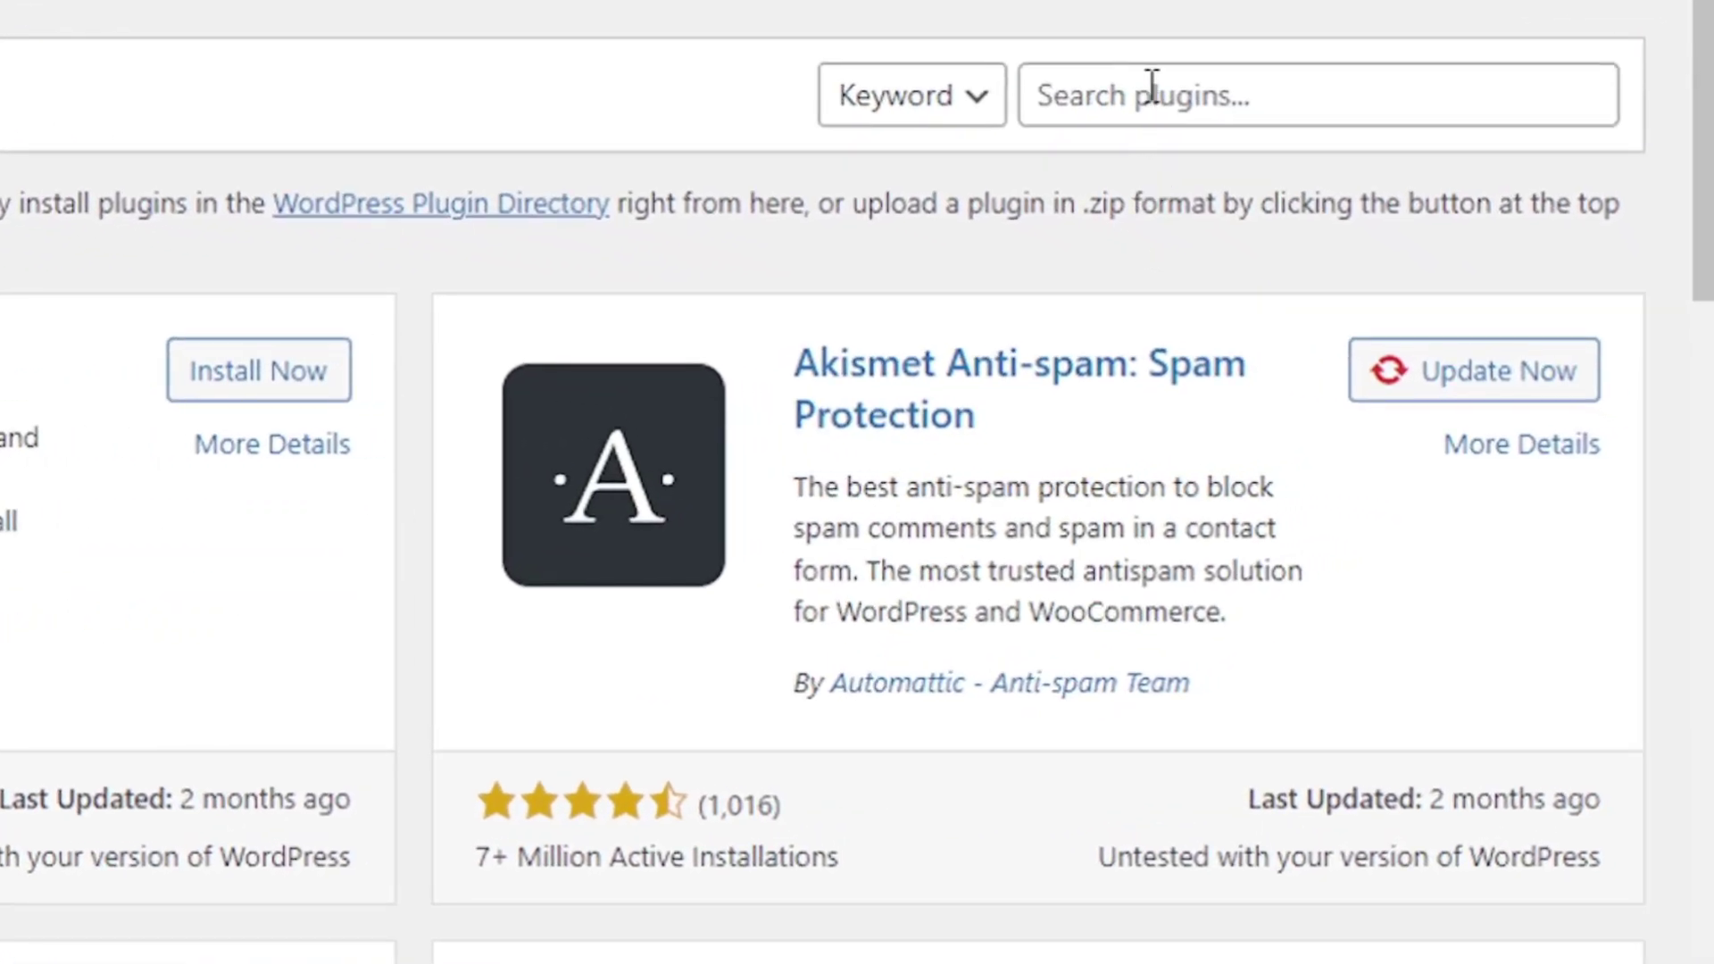
{"action": "left_click", "coordinate": [1276, 170]}
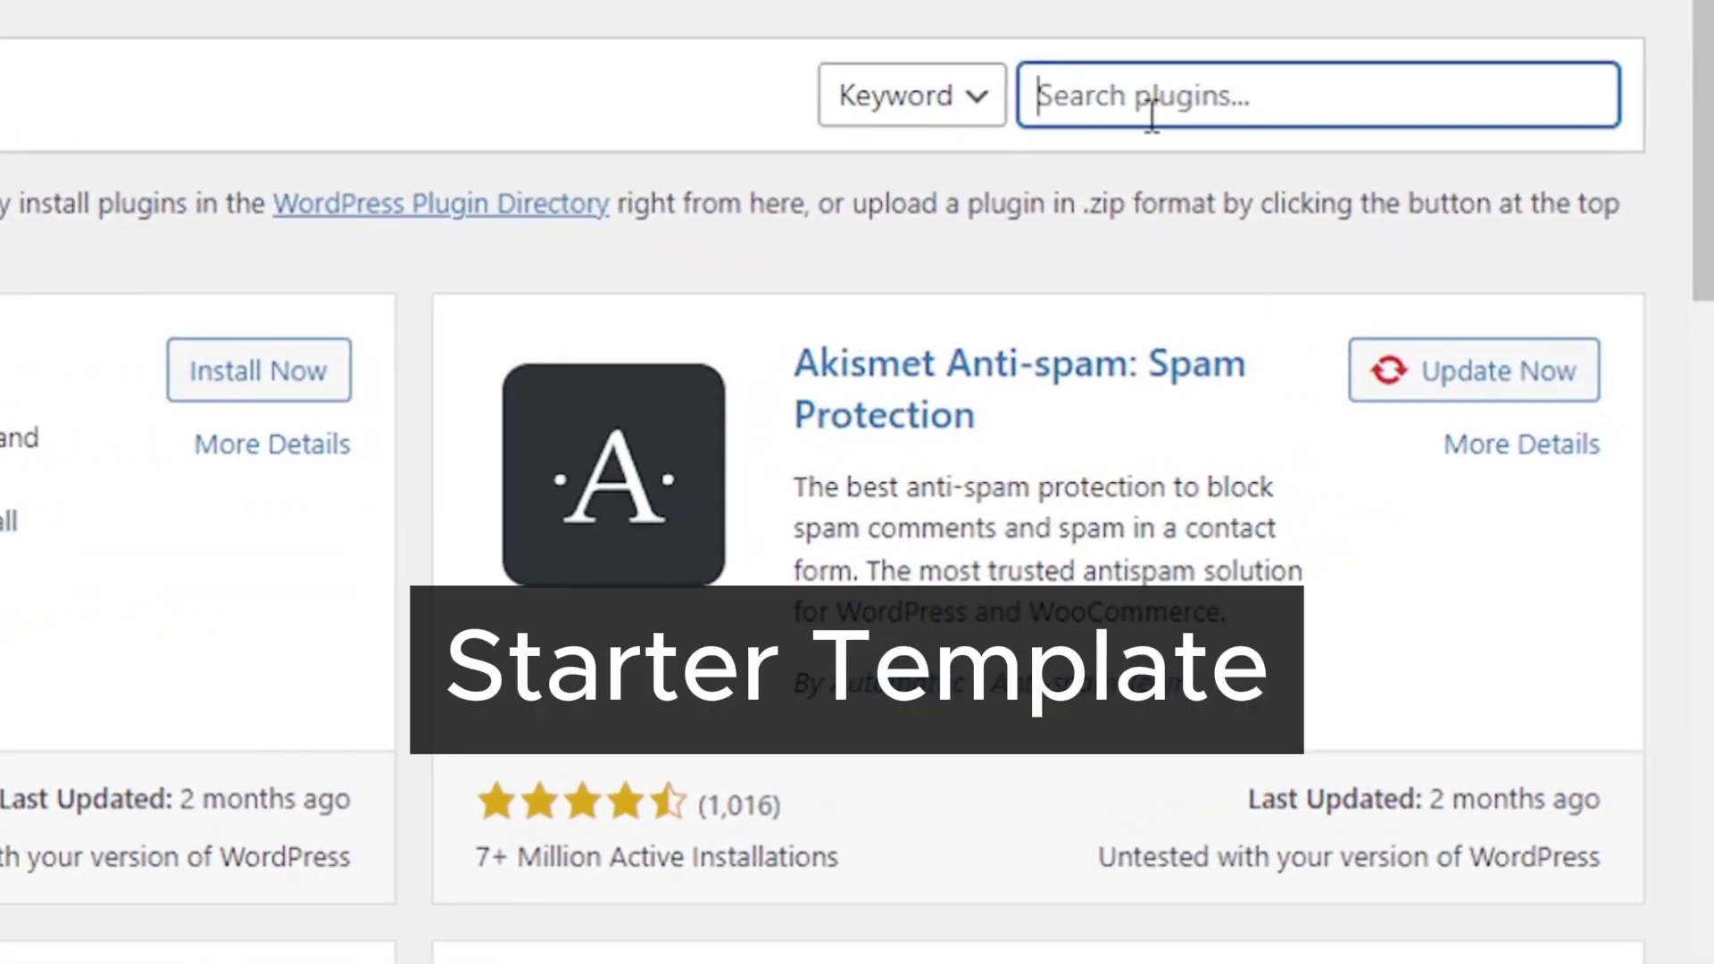
{"action": "type", "text": "starter te"}
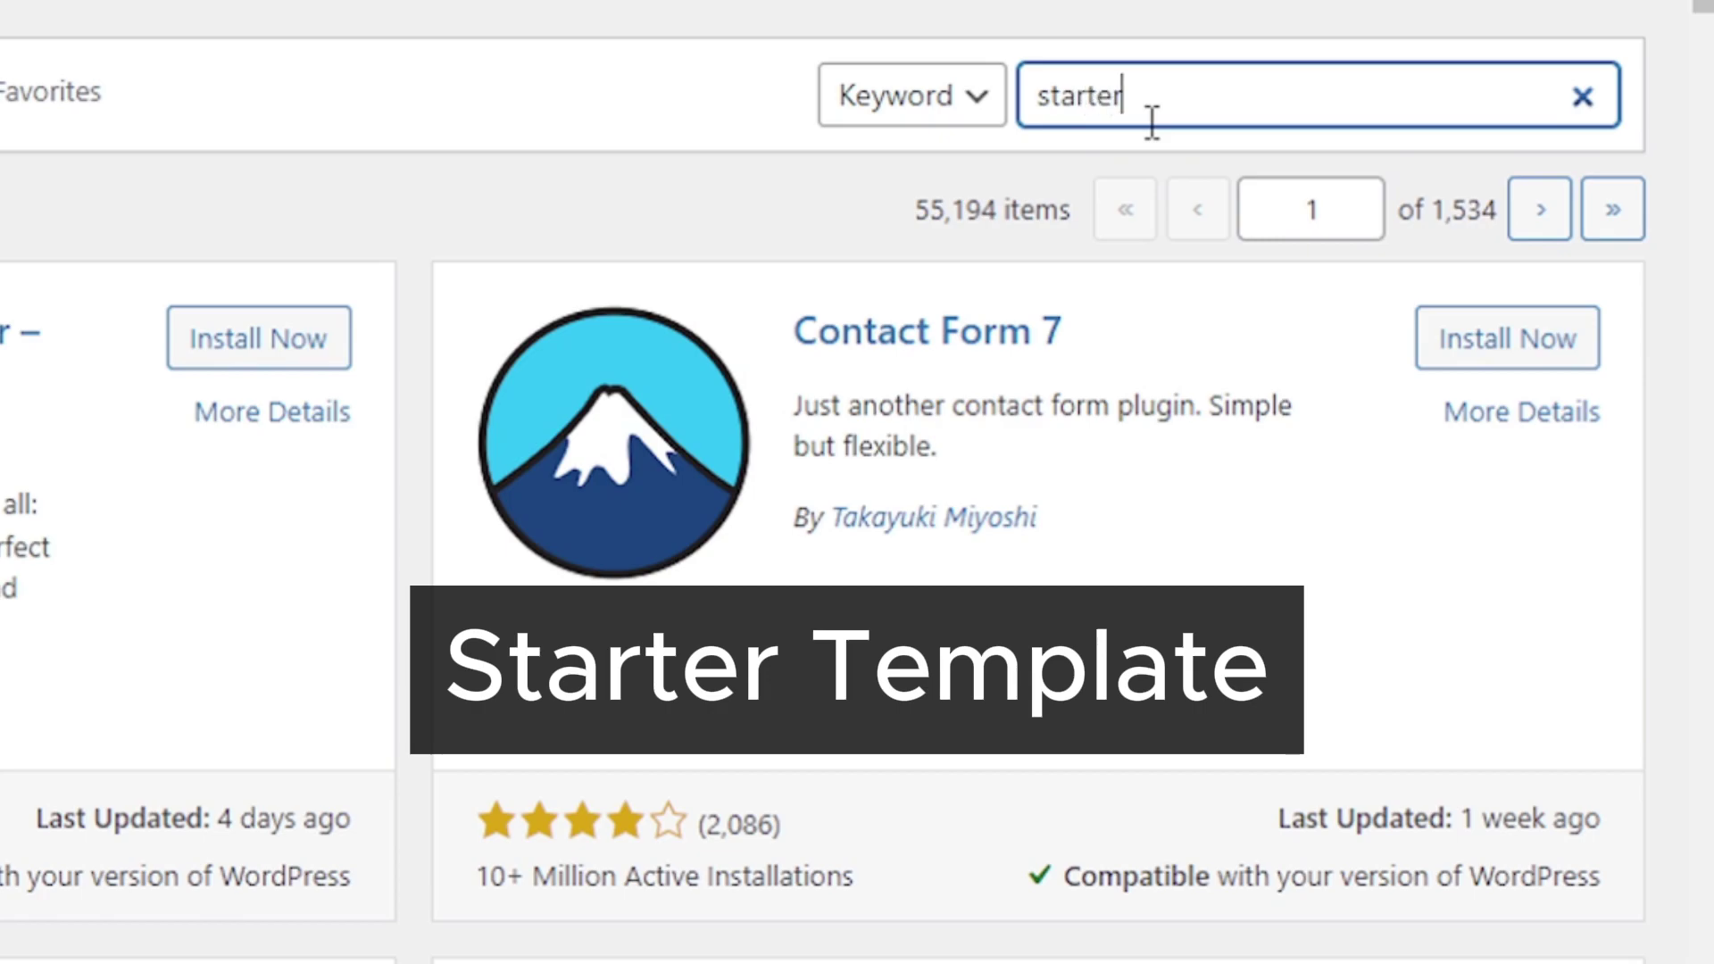
{"action": "type", "text": "mplate"}
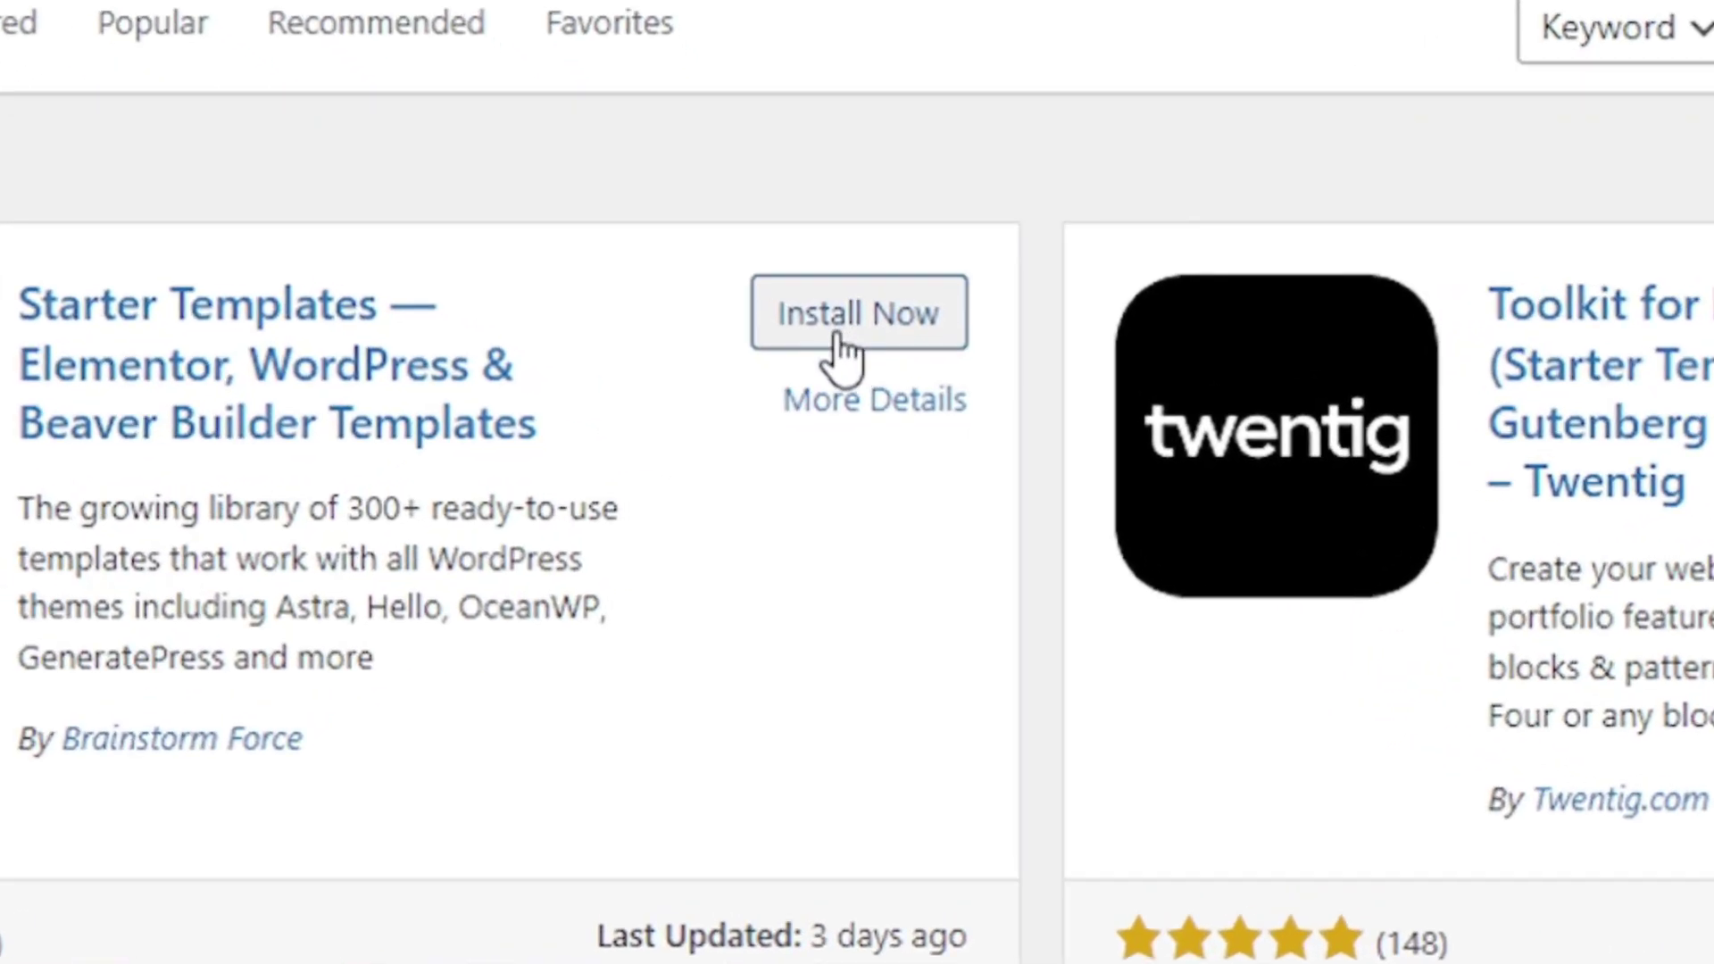
{"action": "left_click", "coordinate": [839, 327]}
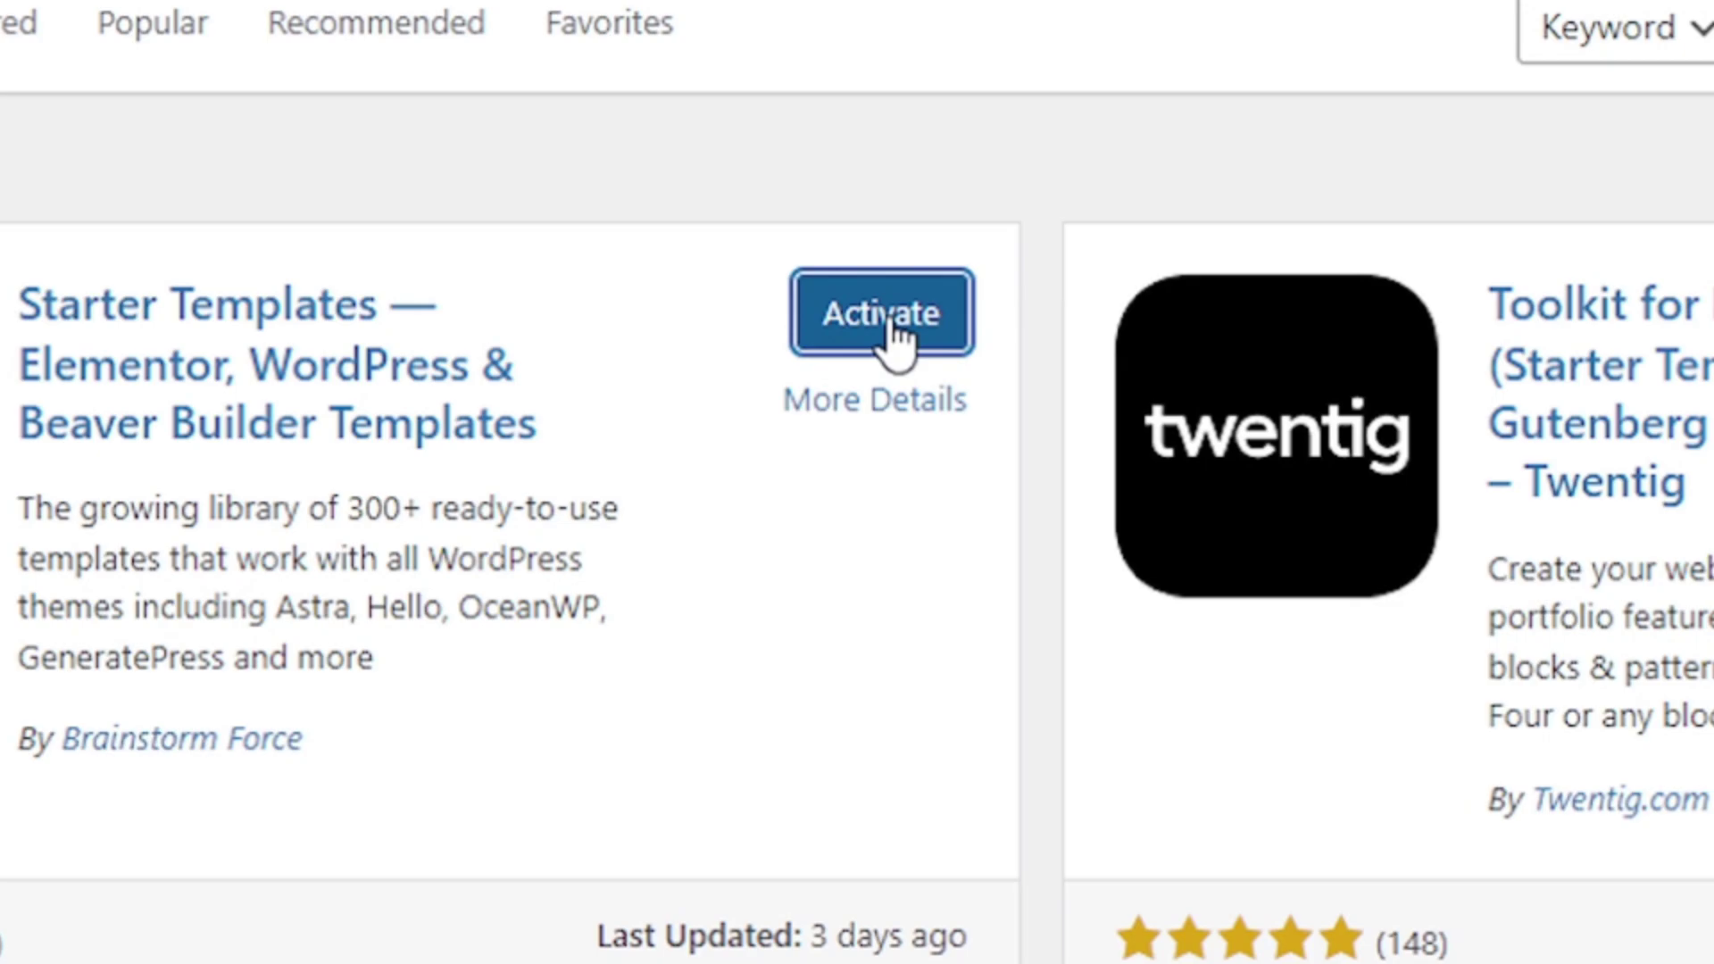
{"action": "left_click", "coordinate": [890, 322]}
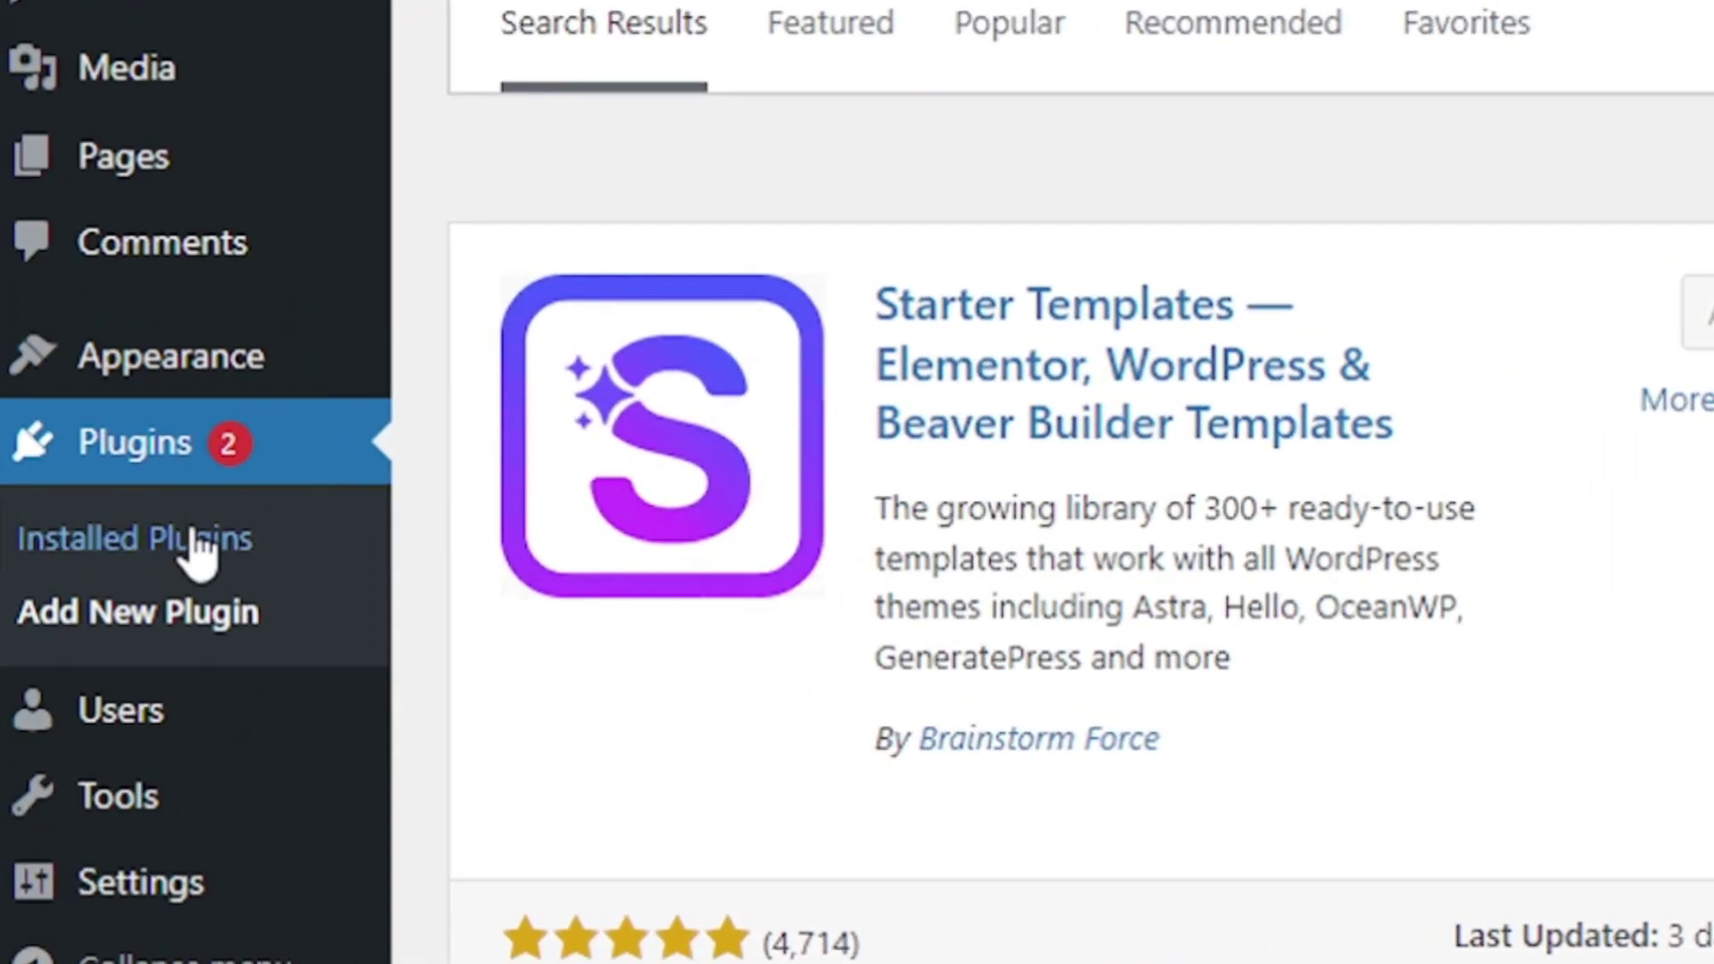
Step: Launch Starter Templates from the Plugins list and start the free AI builder to reach ZipWP's Create an Account page
{"action": "left_click", "coordinate": [199, 544]}
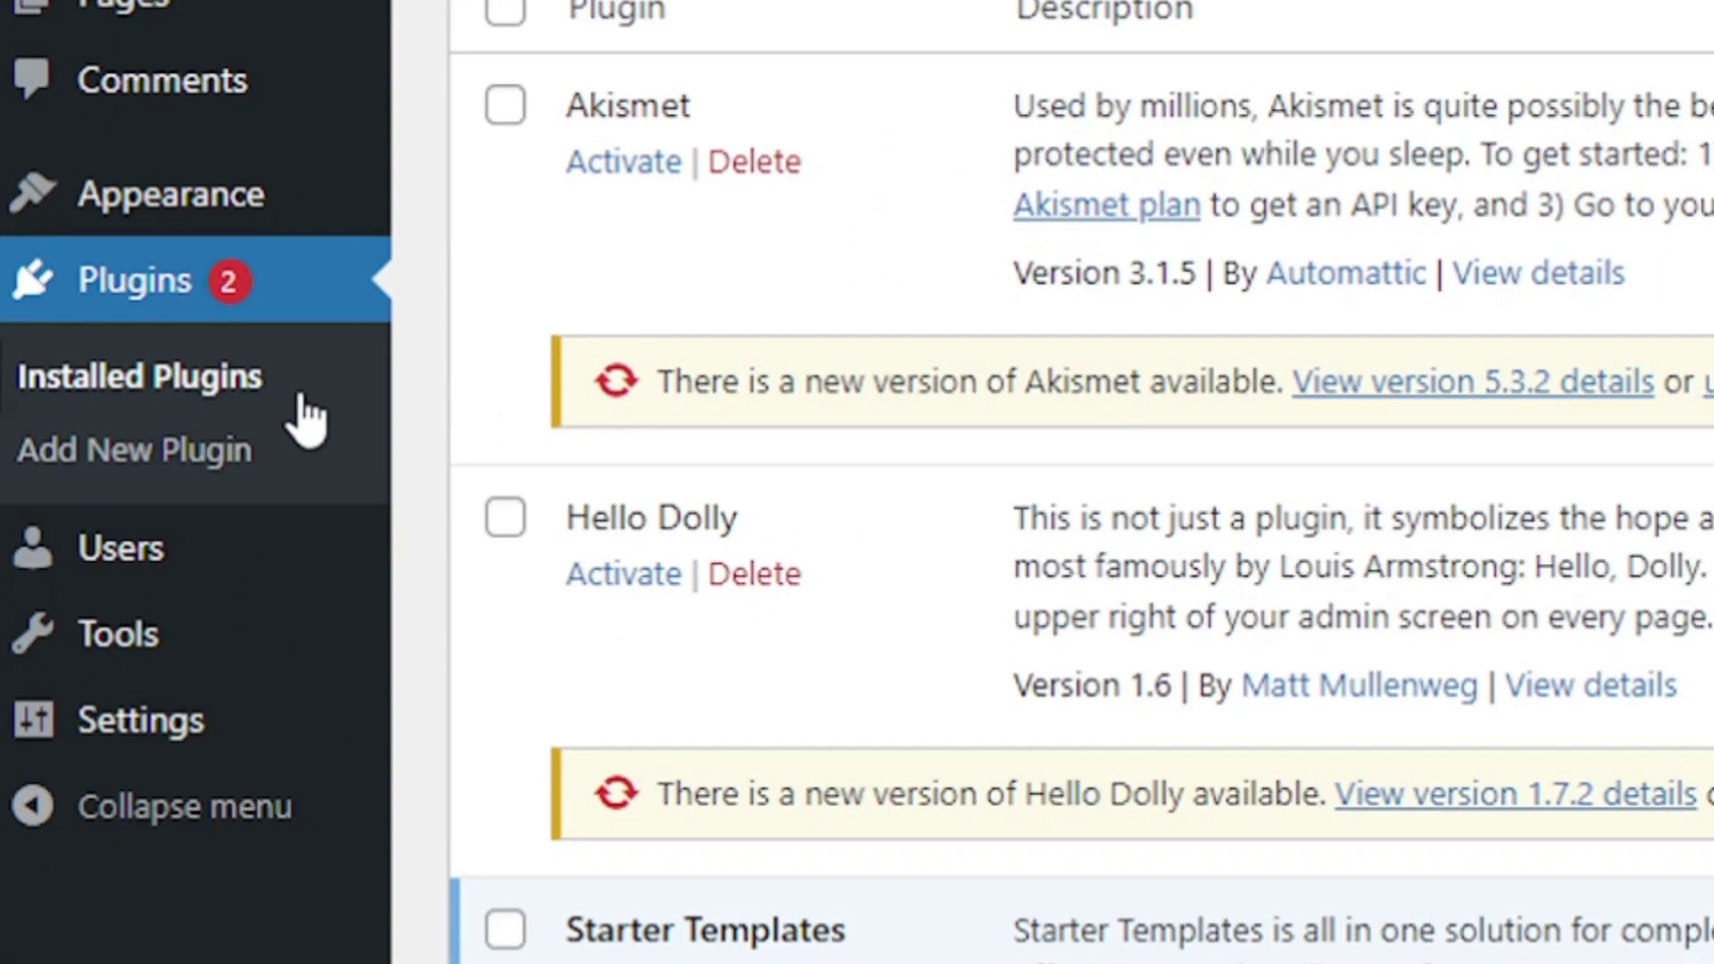
{"action": "scroll", "coordinate": [711, 211], "scroll_direction": "down", "scroll_amount": 5}
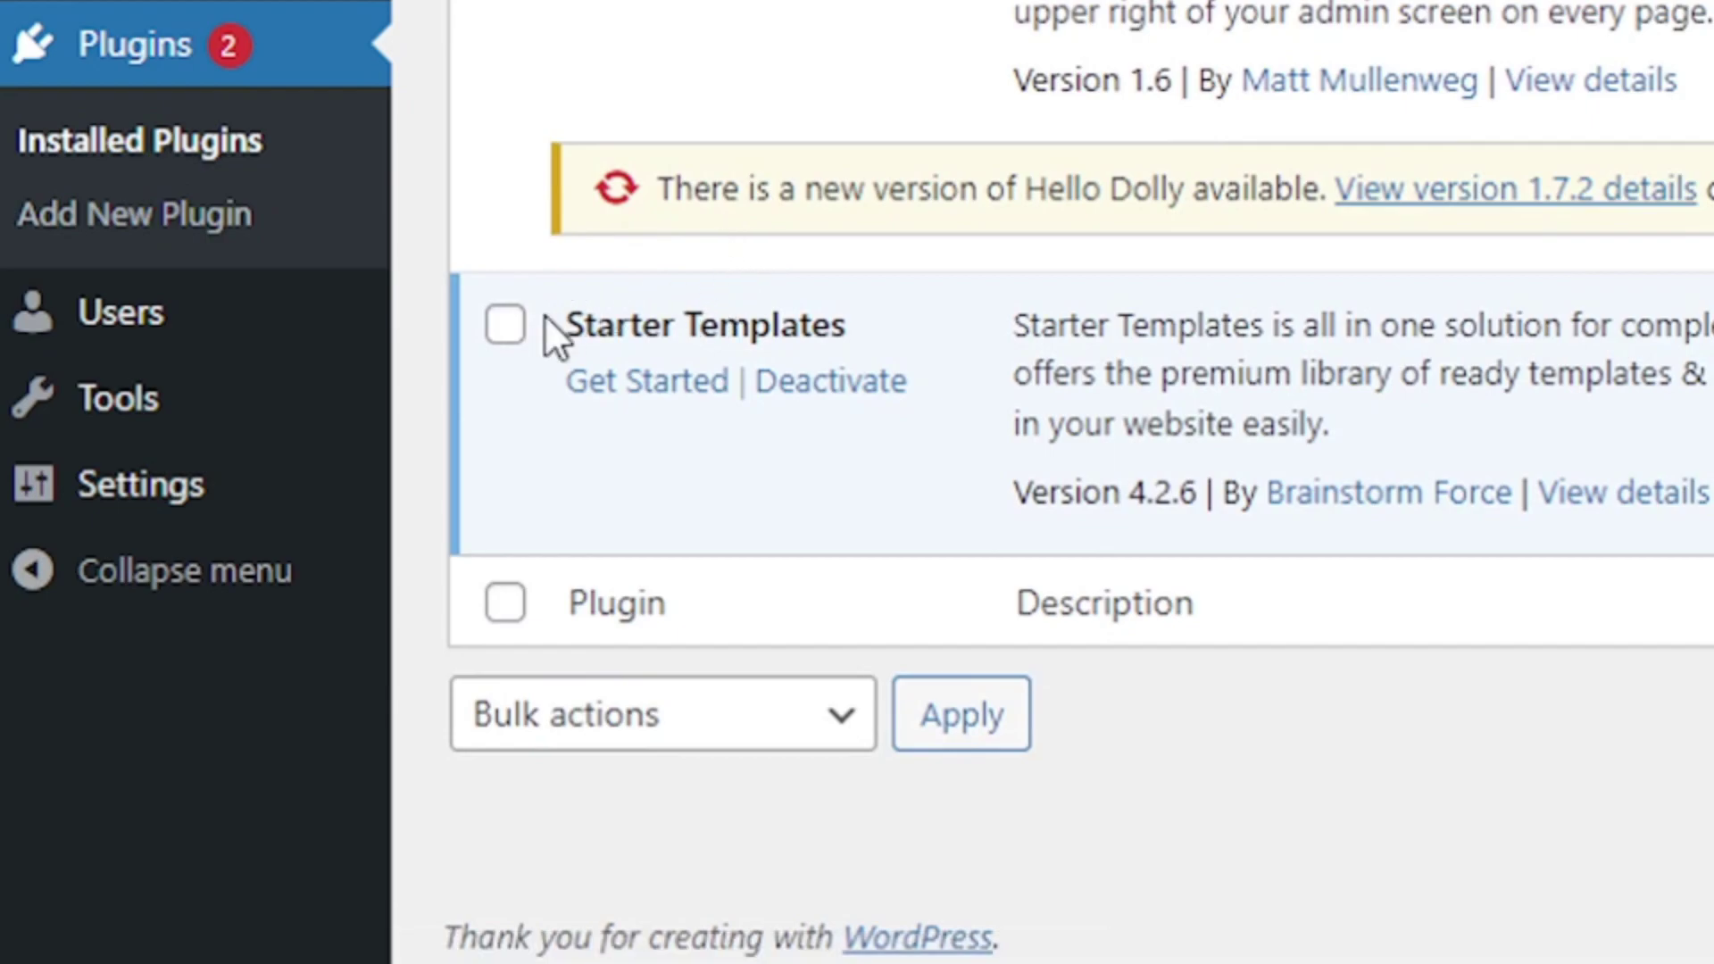
{"action": "left_click", "coordinate": [514, 330]}
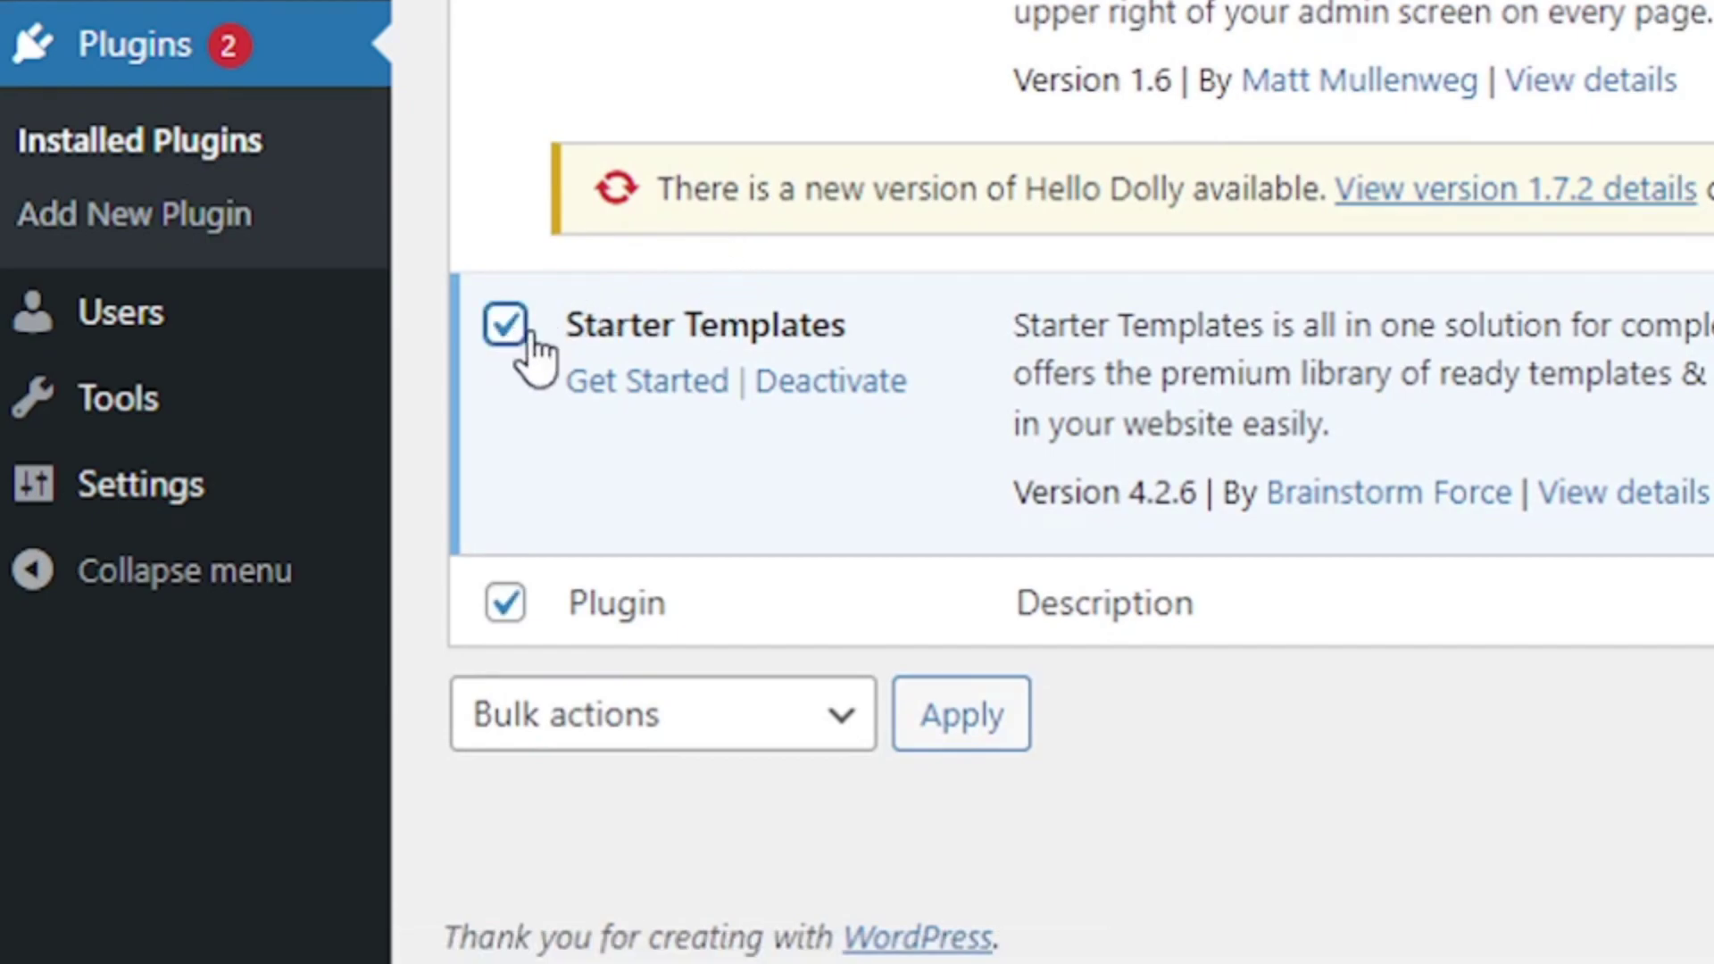
{"action": "left_click", "coordinate": [648, 397]}
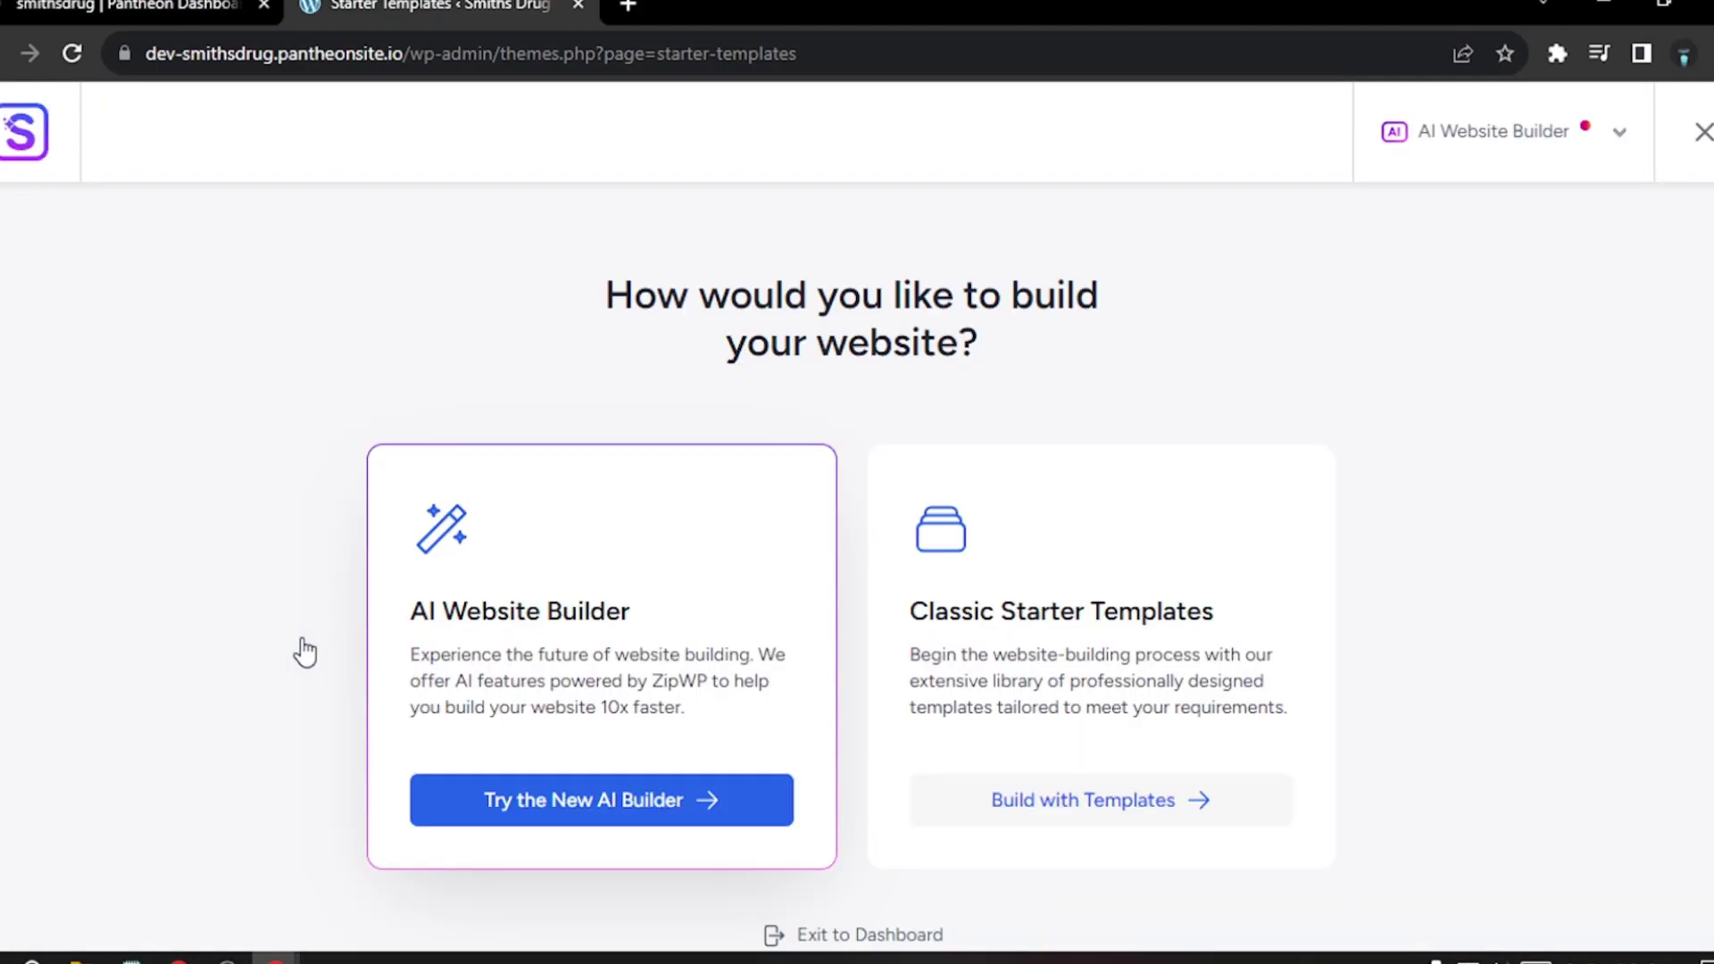
{"action": "left_click", "coordinate": [577, 818]}
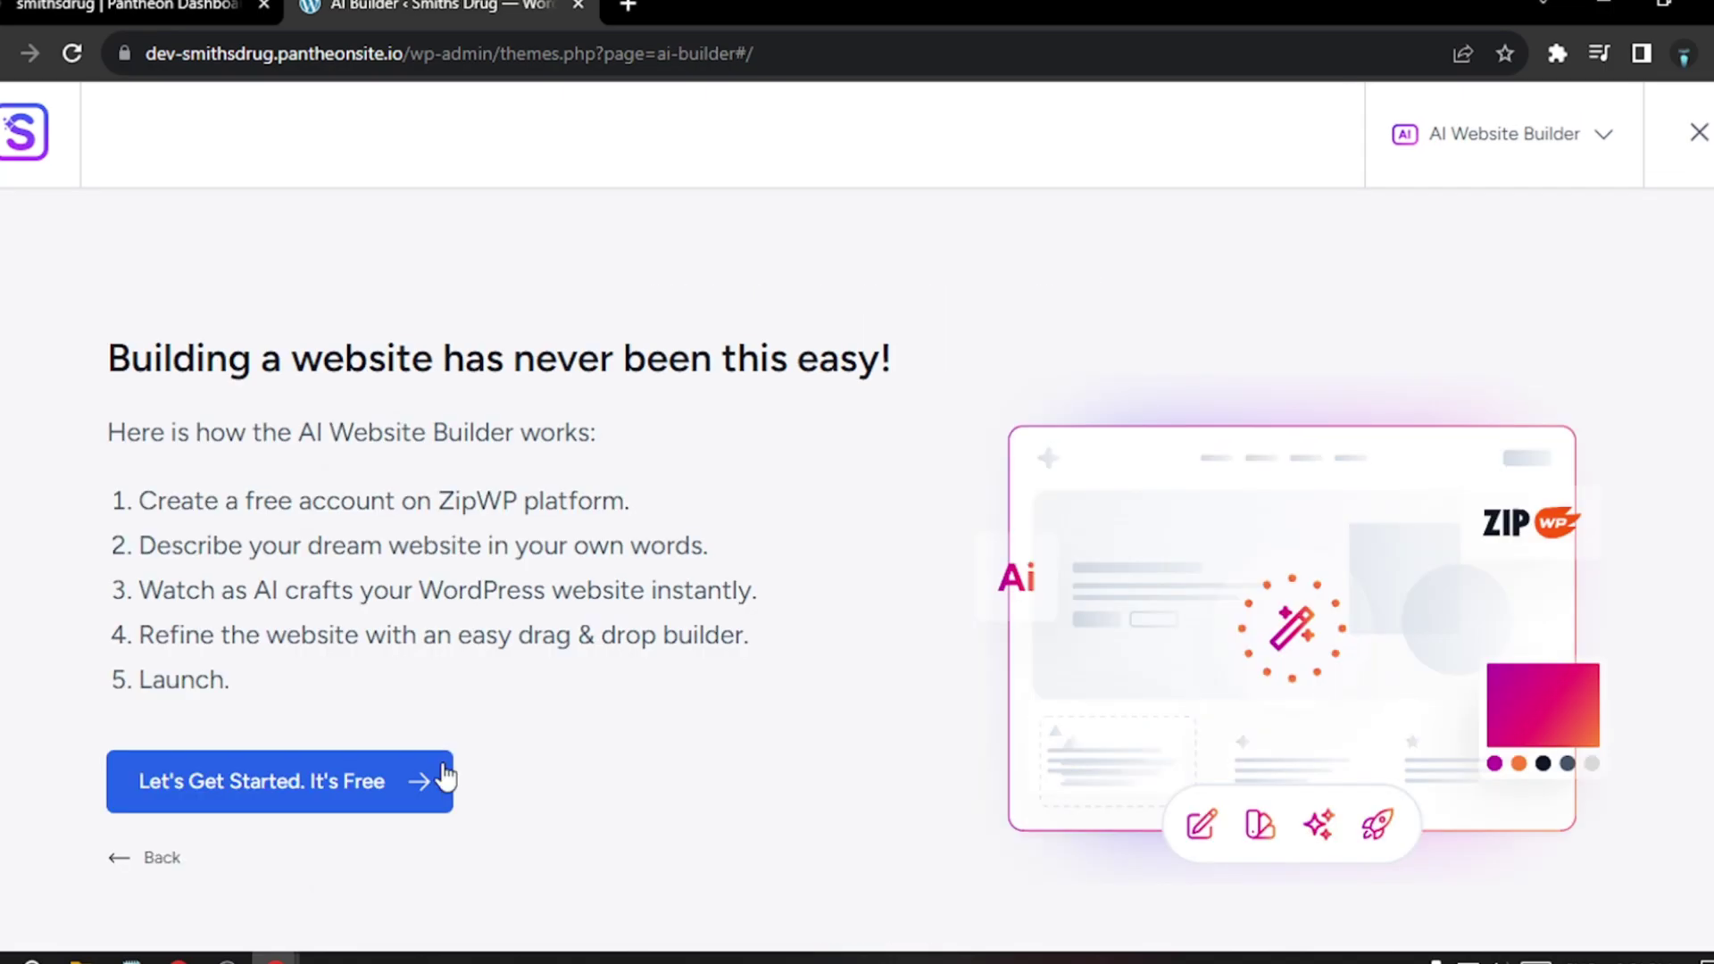
{"action": "left_click", "coordinate": [306, 810]}
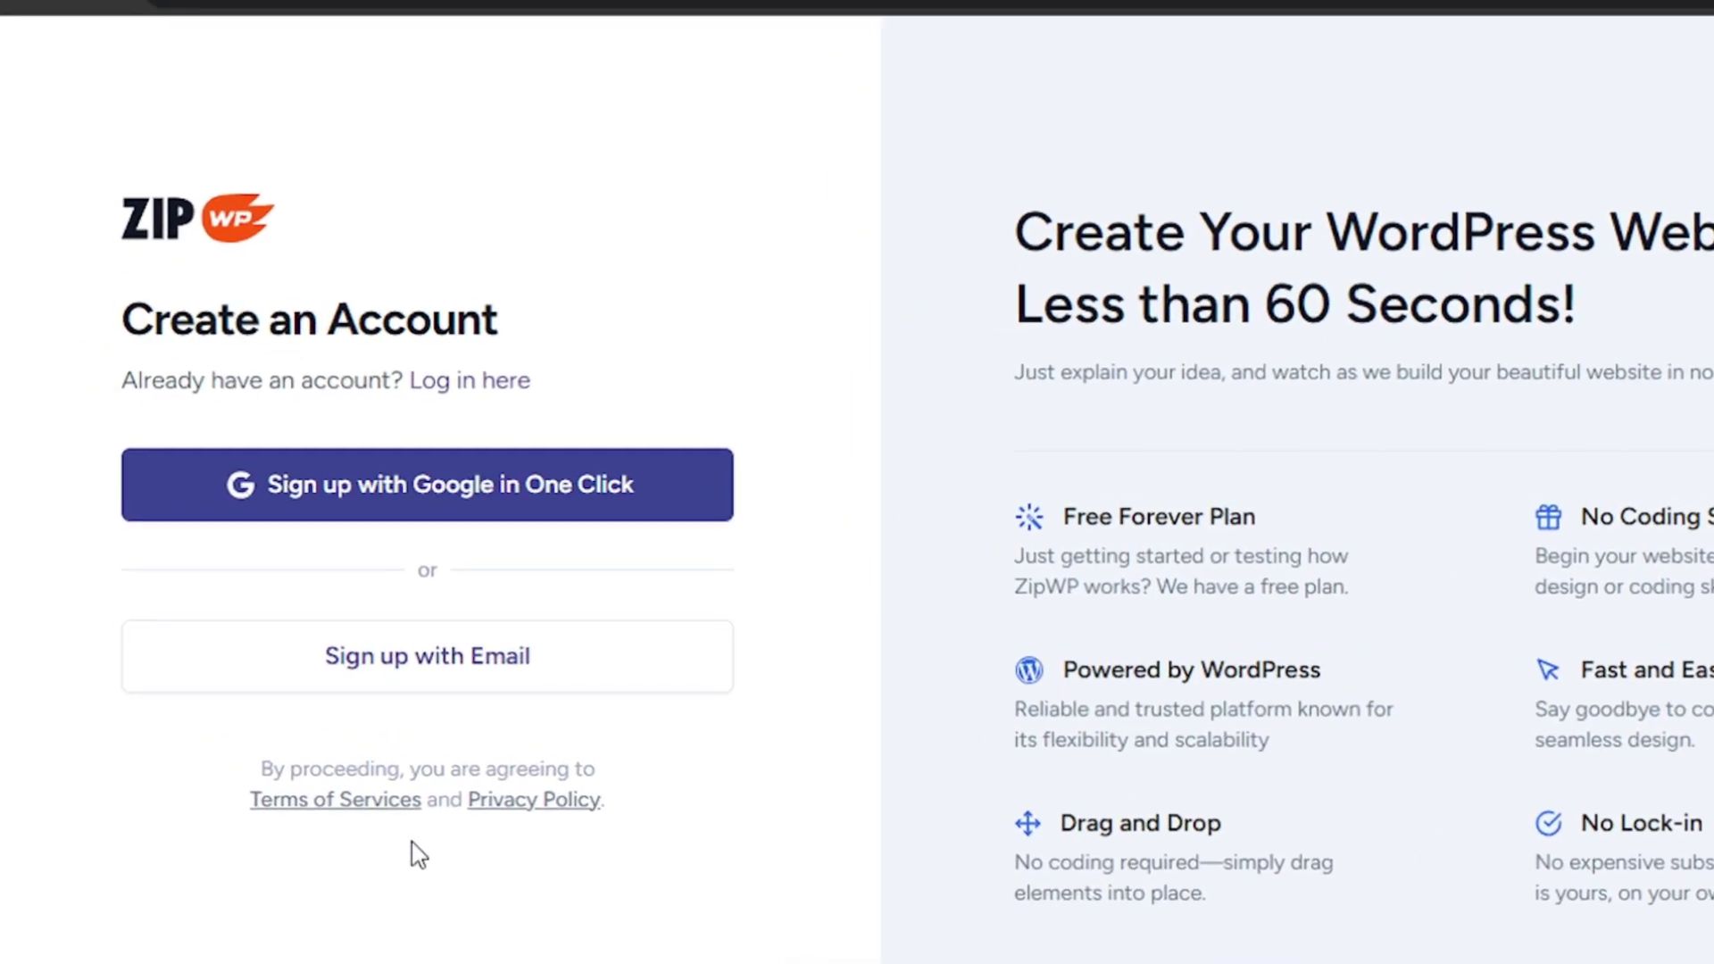
Step: Sign up for ZipWP with the Google account and connect it to the Smiths Drug site
{"action": "left_click", "coordinate": [534, 510]}
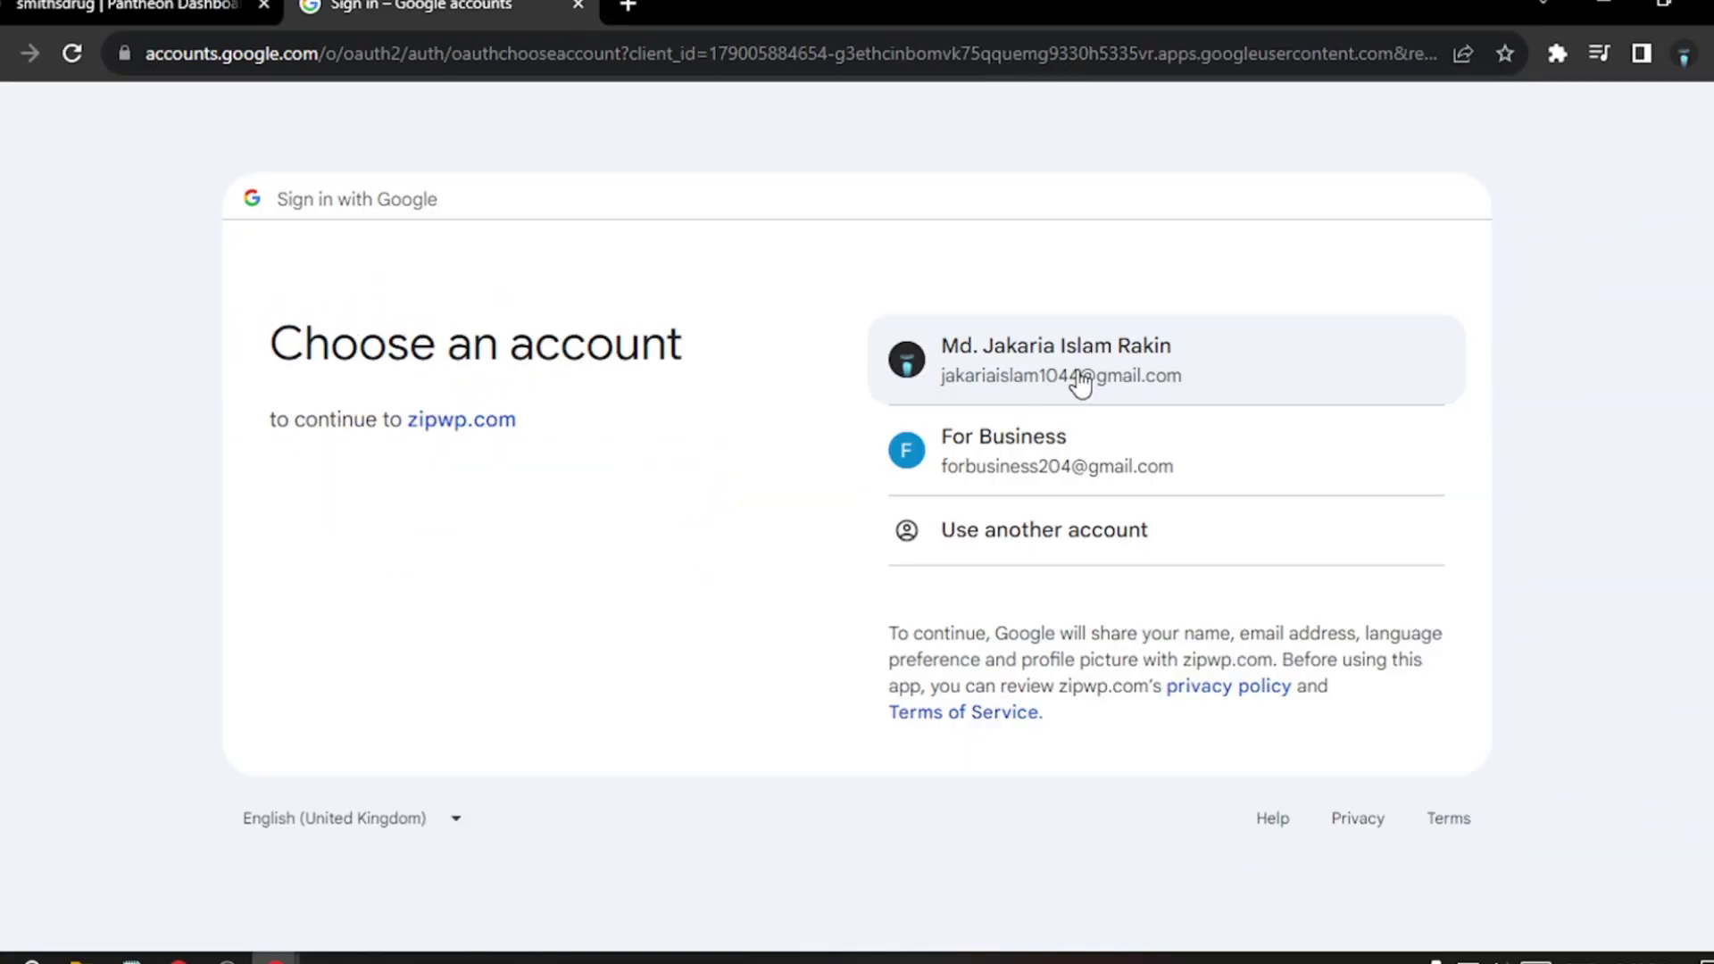
{"action": "left_click", "coordinate": [1082, 382]}
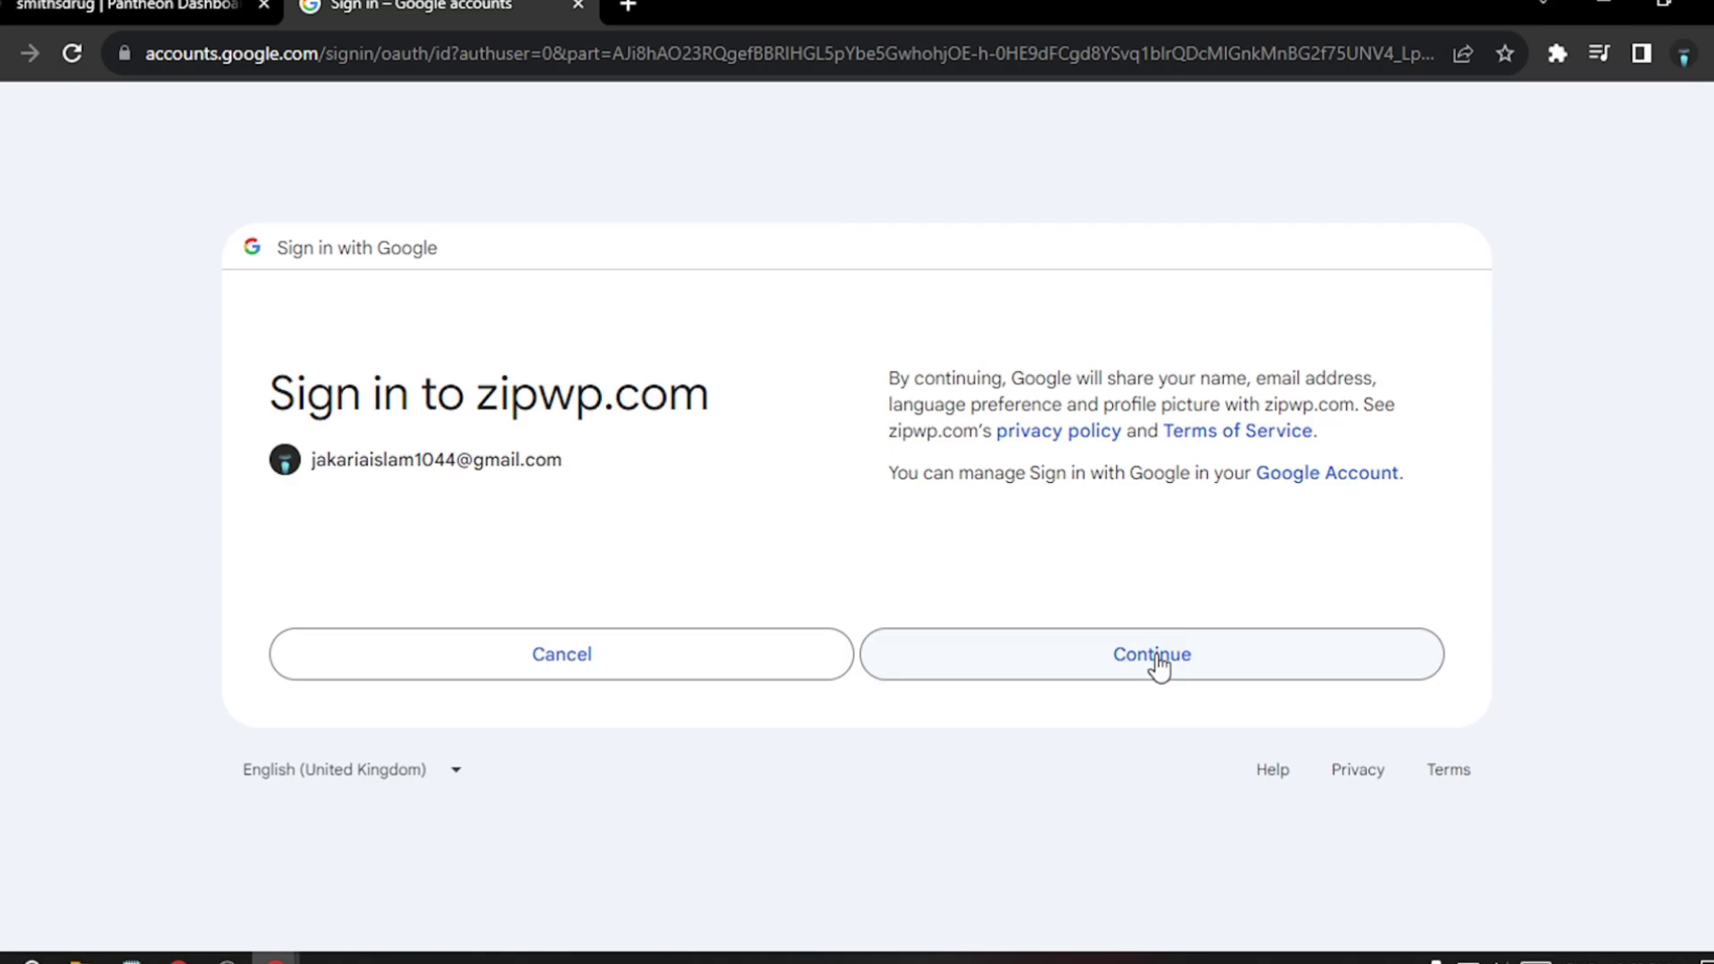
{"action": "left_click", "coordinate": [1155, 655]}
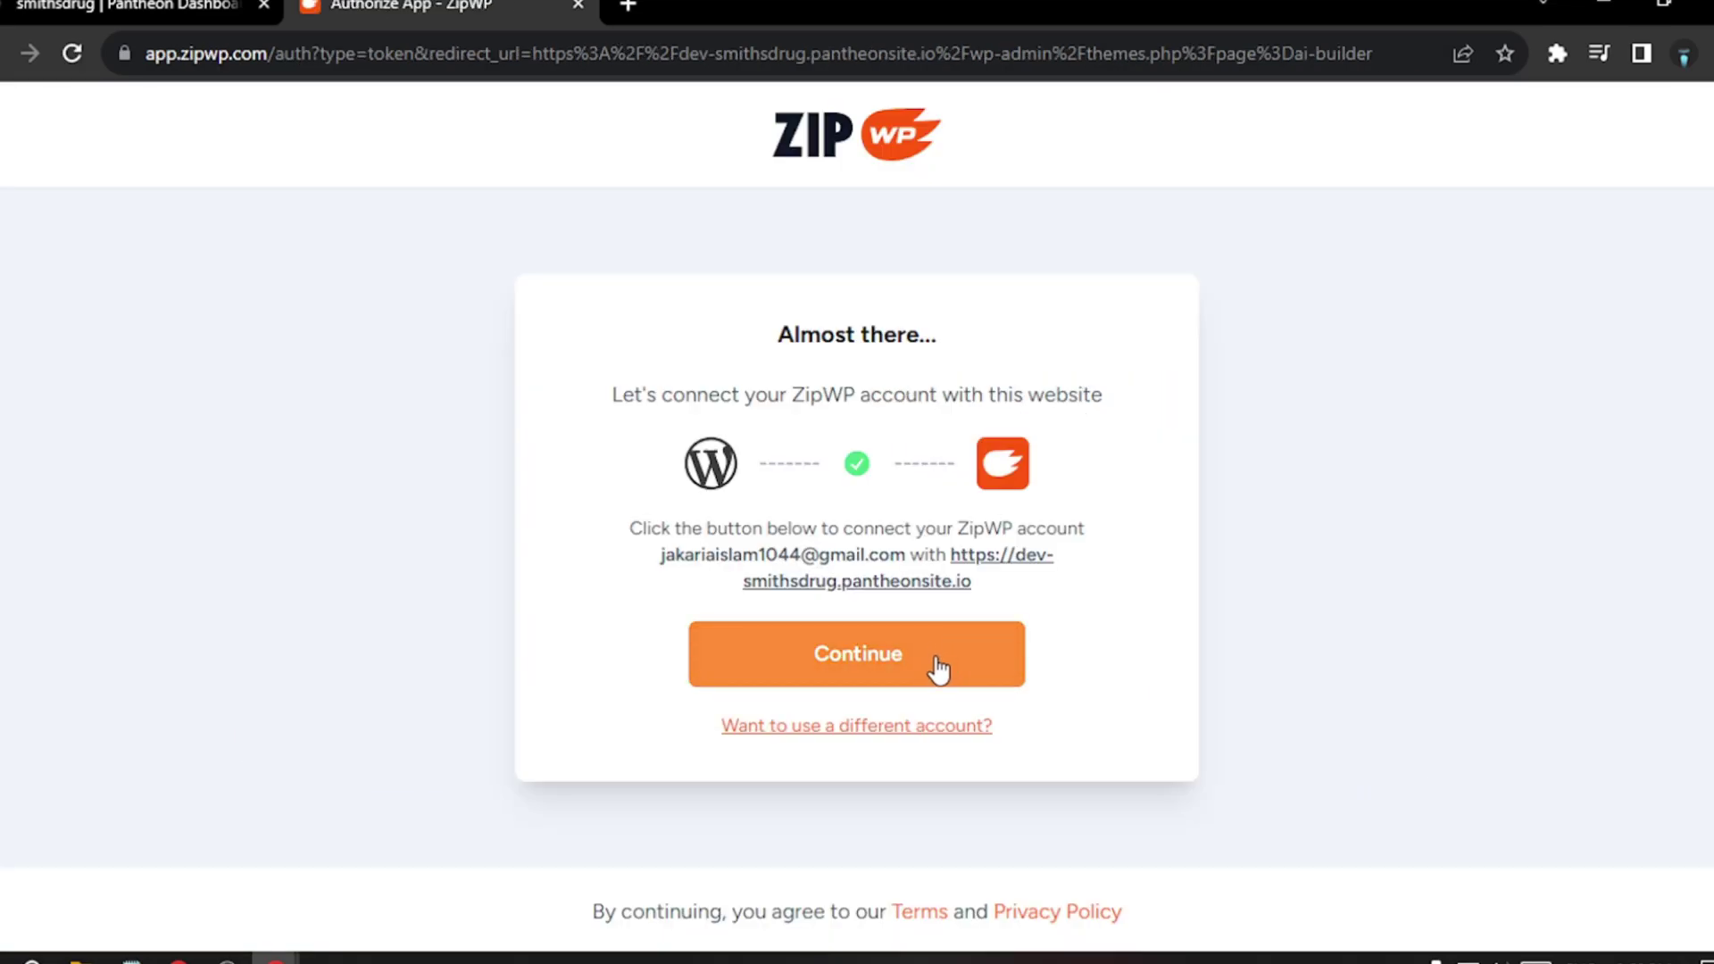
{"action": "left_click", "coordinate": [939, 667]}
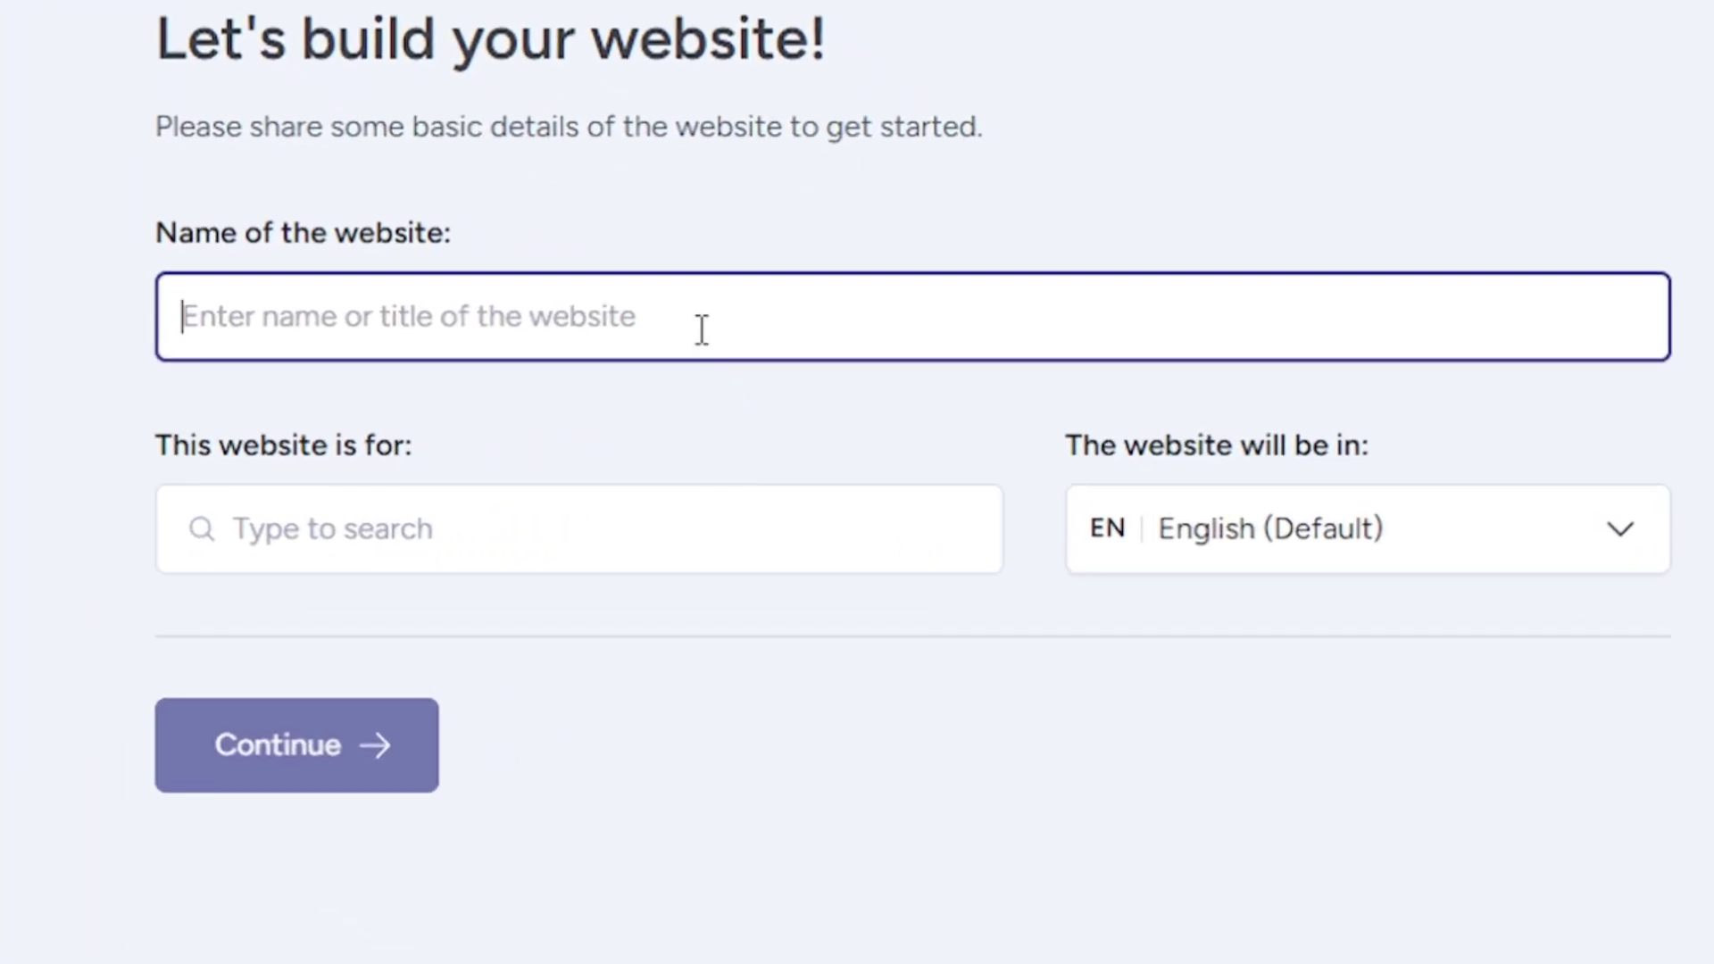
Step: Enter 'Smiths Drug' as the website name, pick Drugs from the 'Dru' category search, and continue
{"action": "type", "text": "Smiths Drug"}
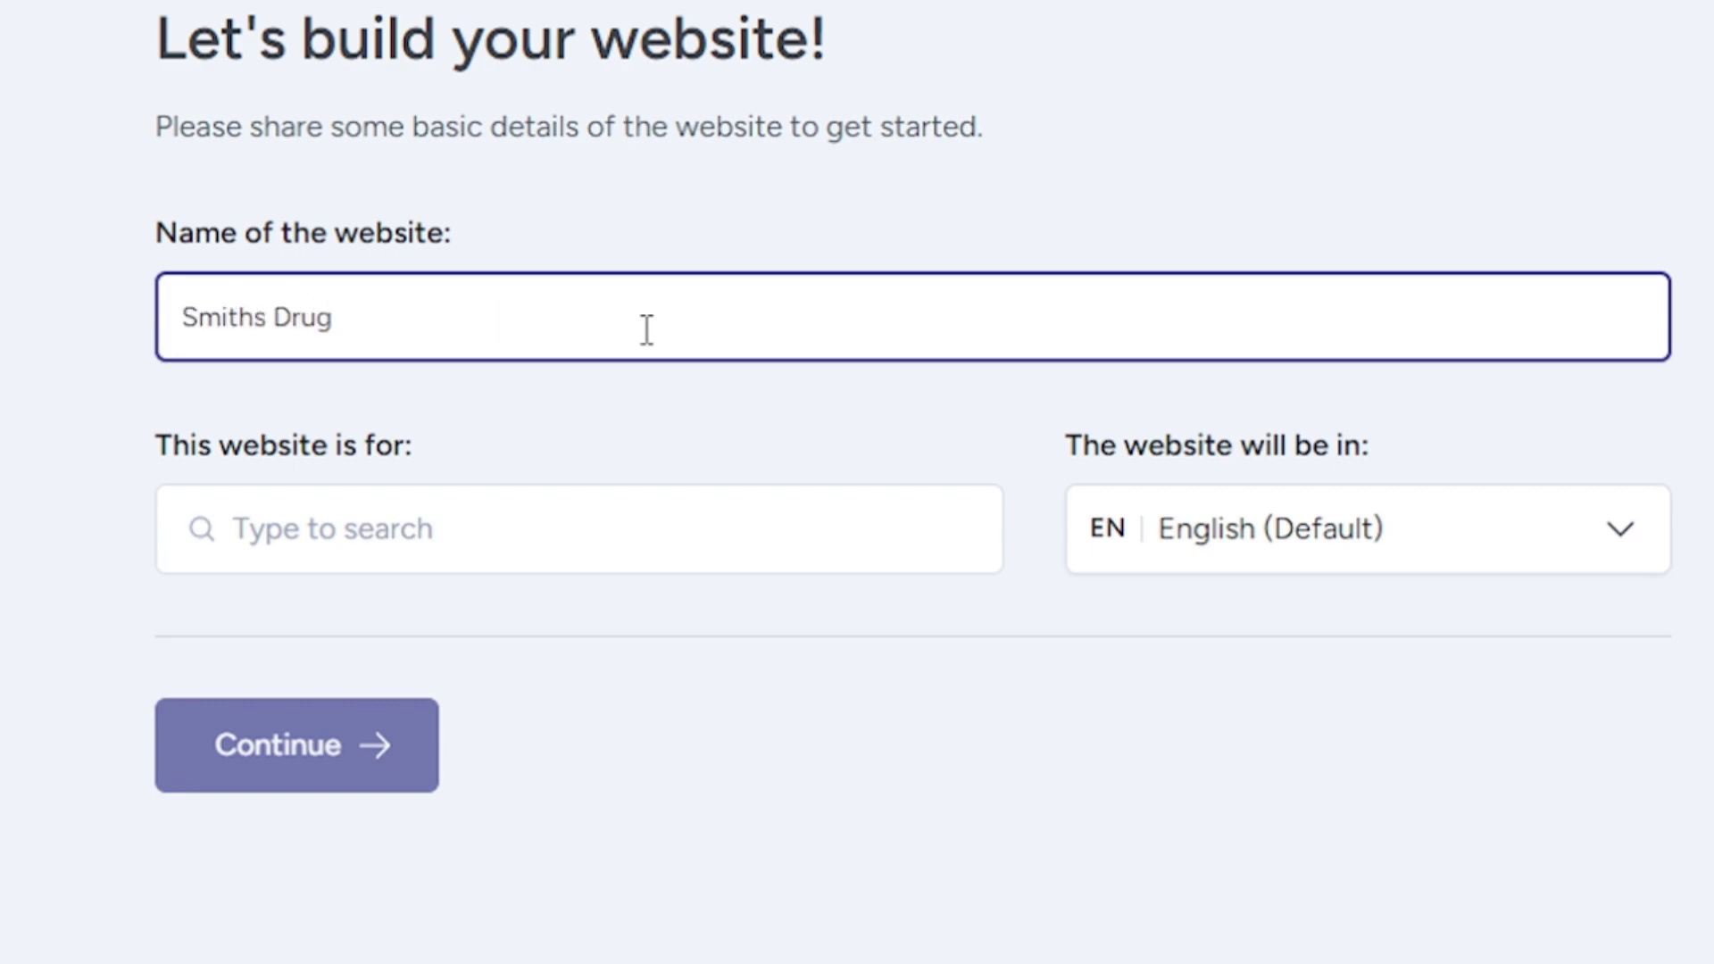
{"action": "left_click", "coordinate": [148, 357]}
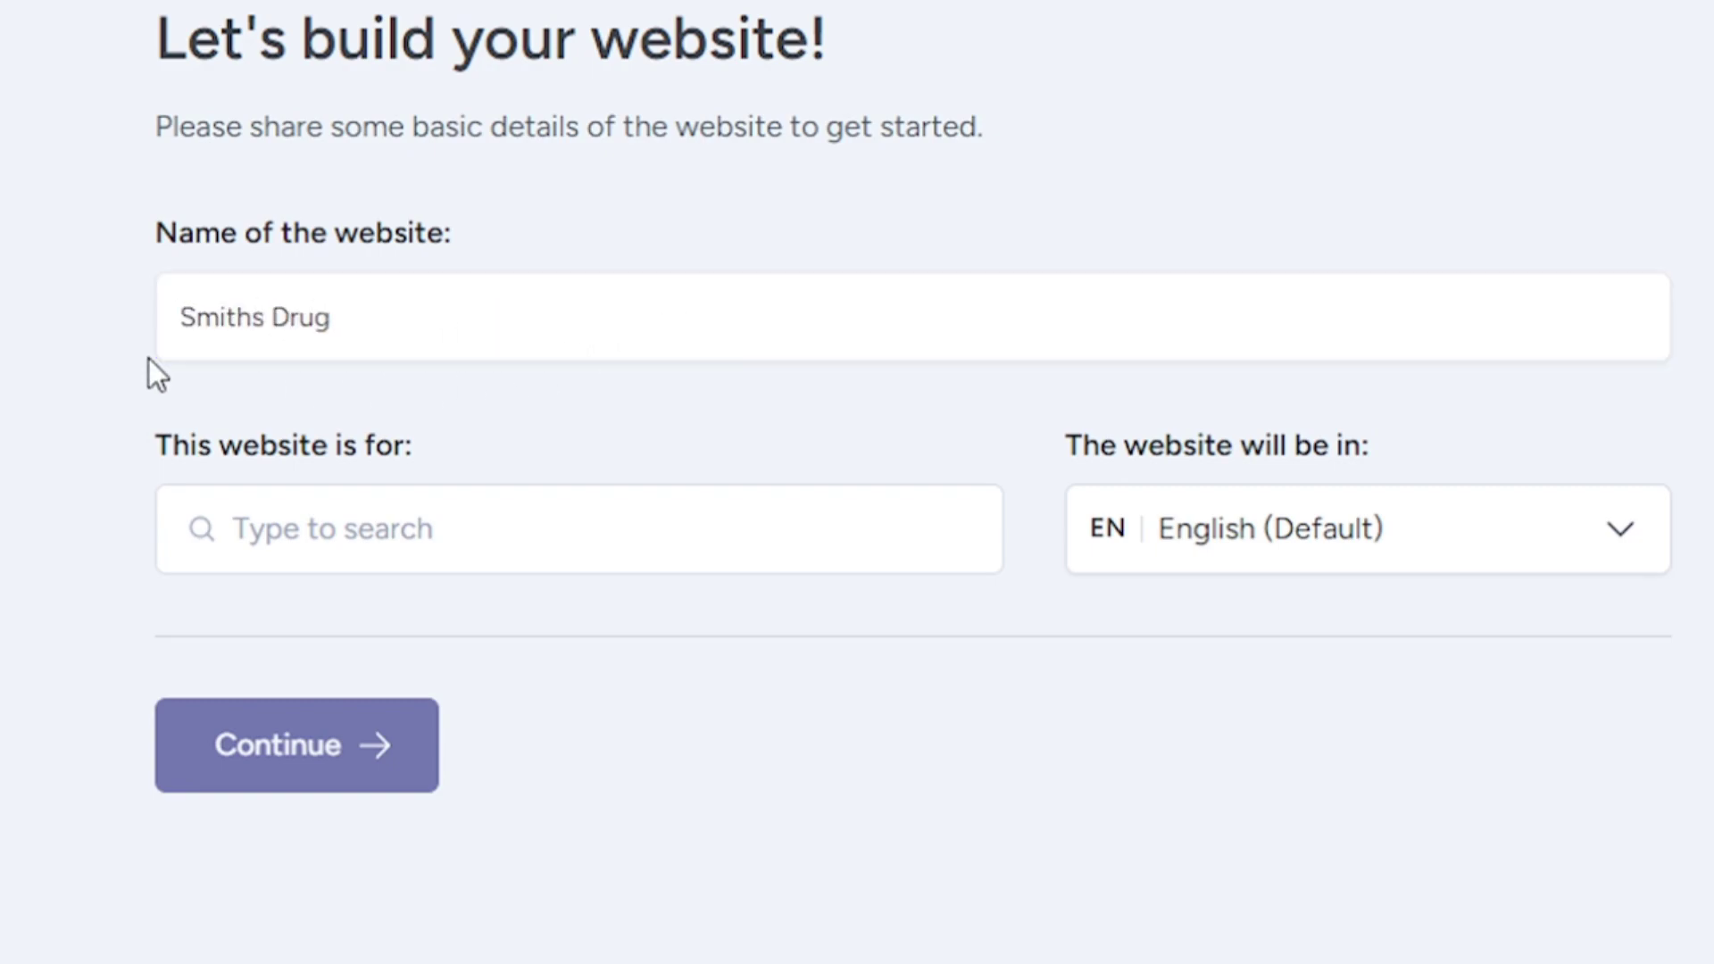
{"action": "left_click", "coordinate": [368, 538]}
{"action": "type", "text": "Drugs"}
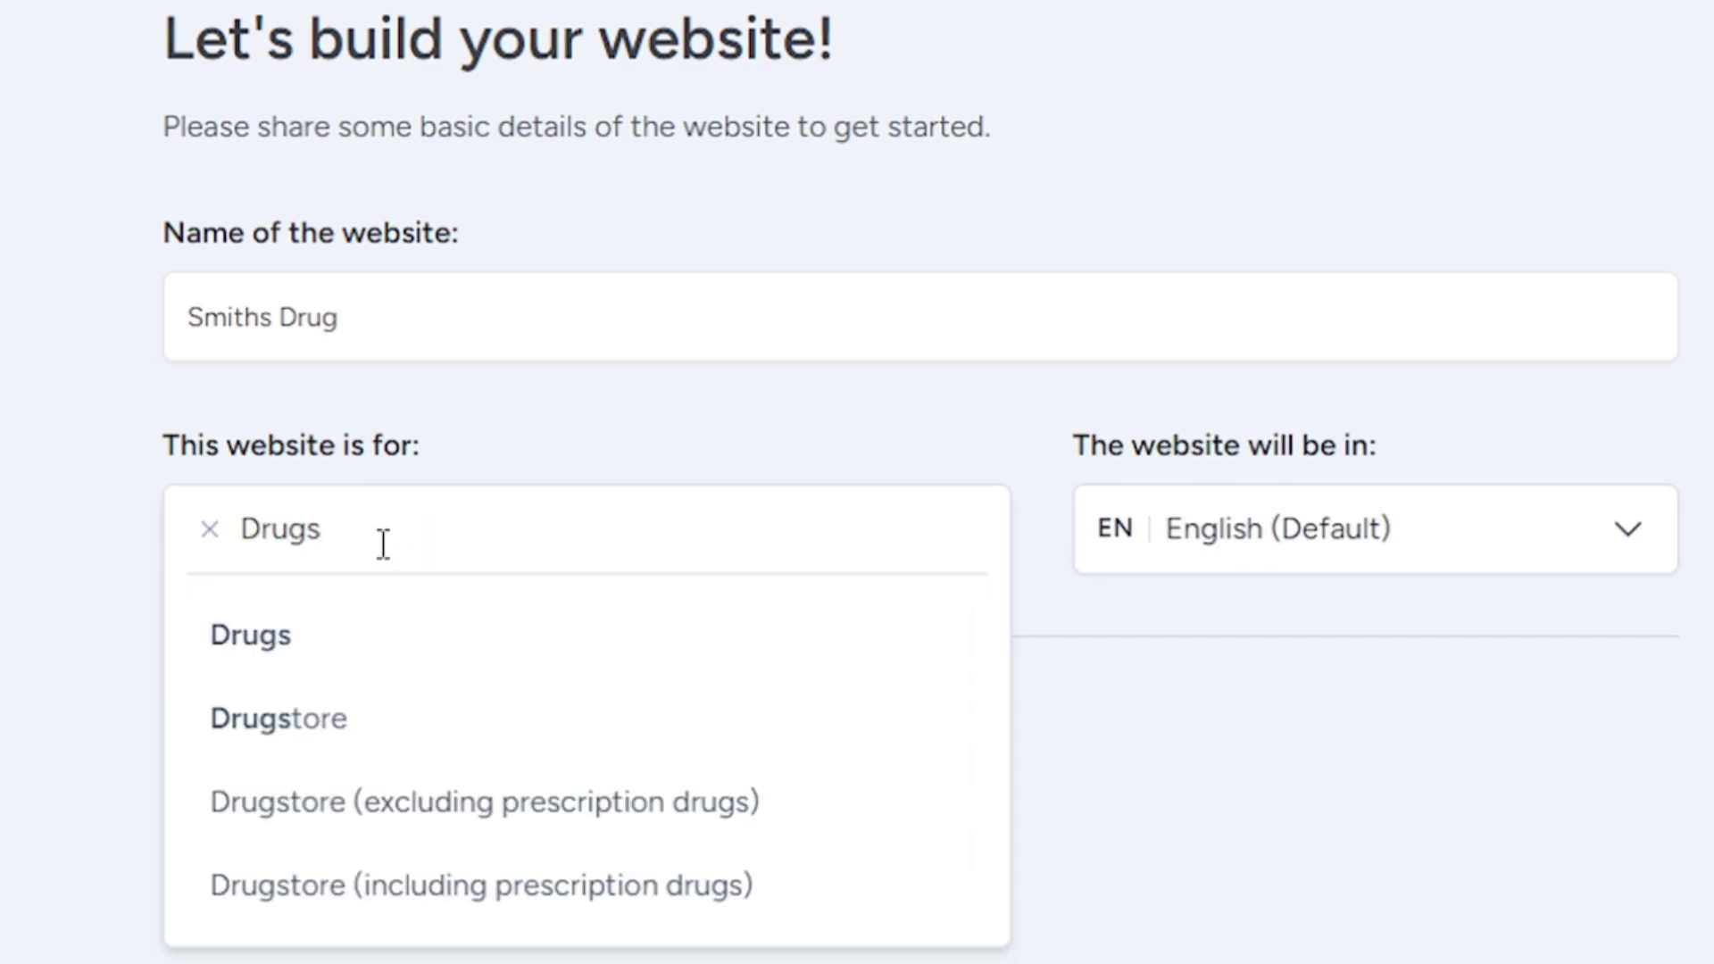
{"action": "left_click", "coordinate": [271, 645]}
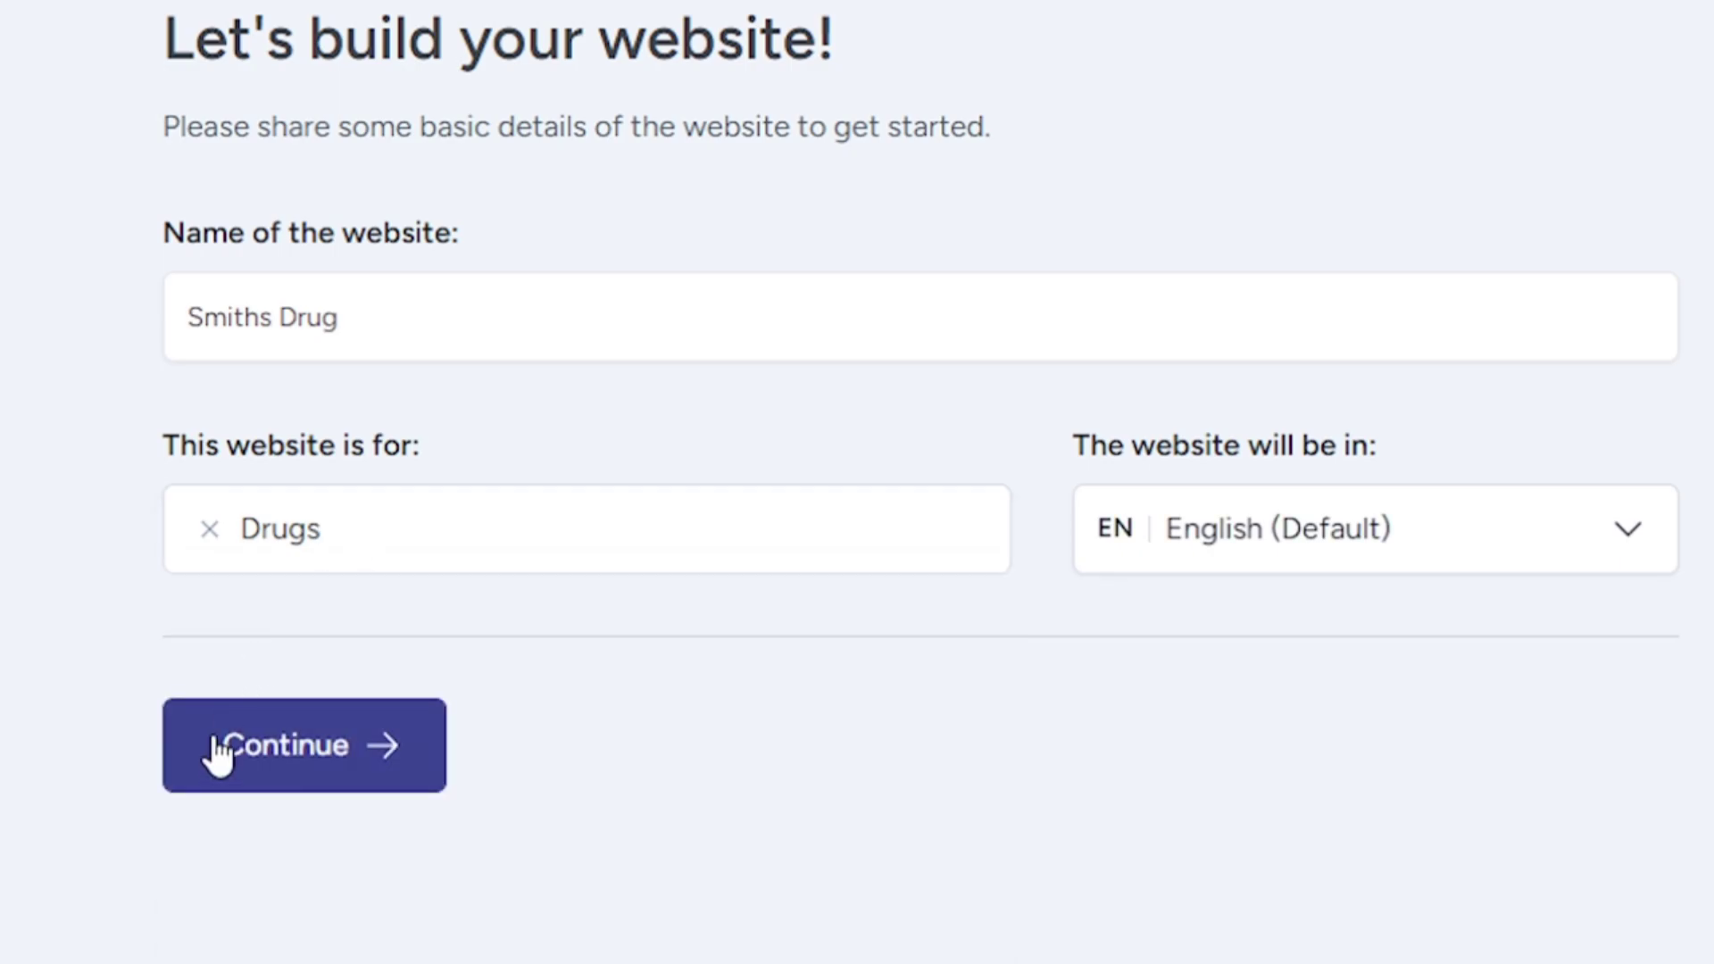
{"action": "left_click", "coordinate": [257, 766]}
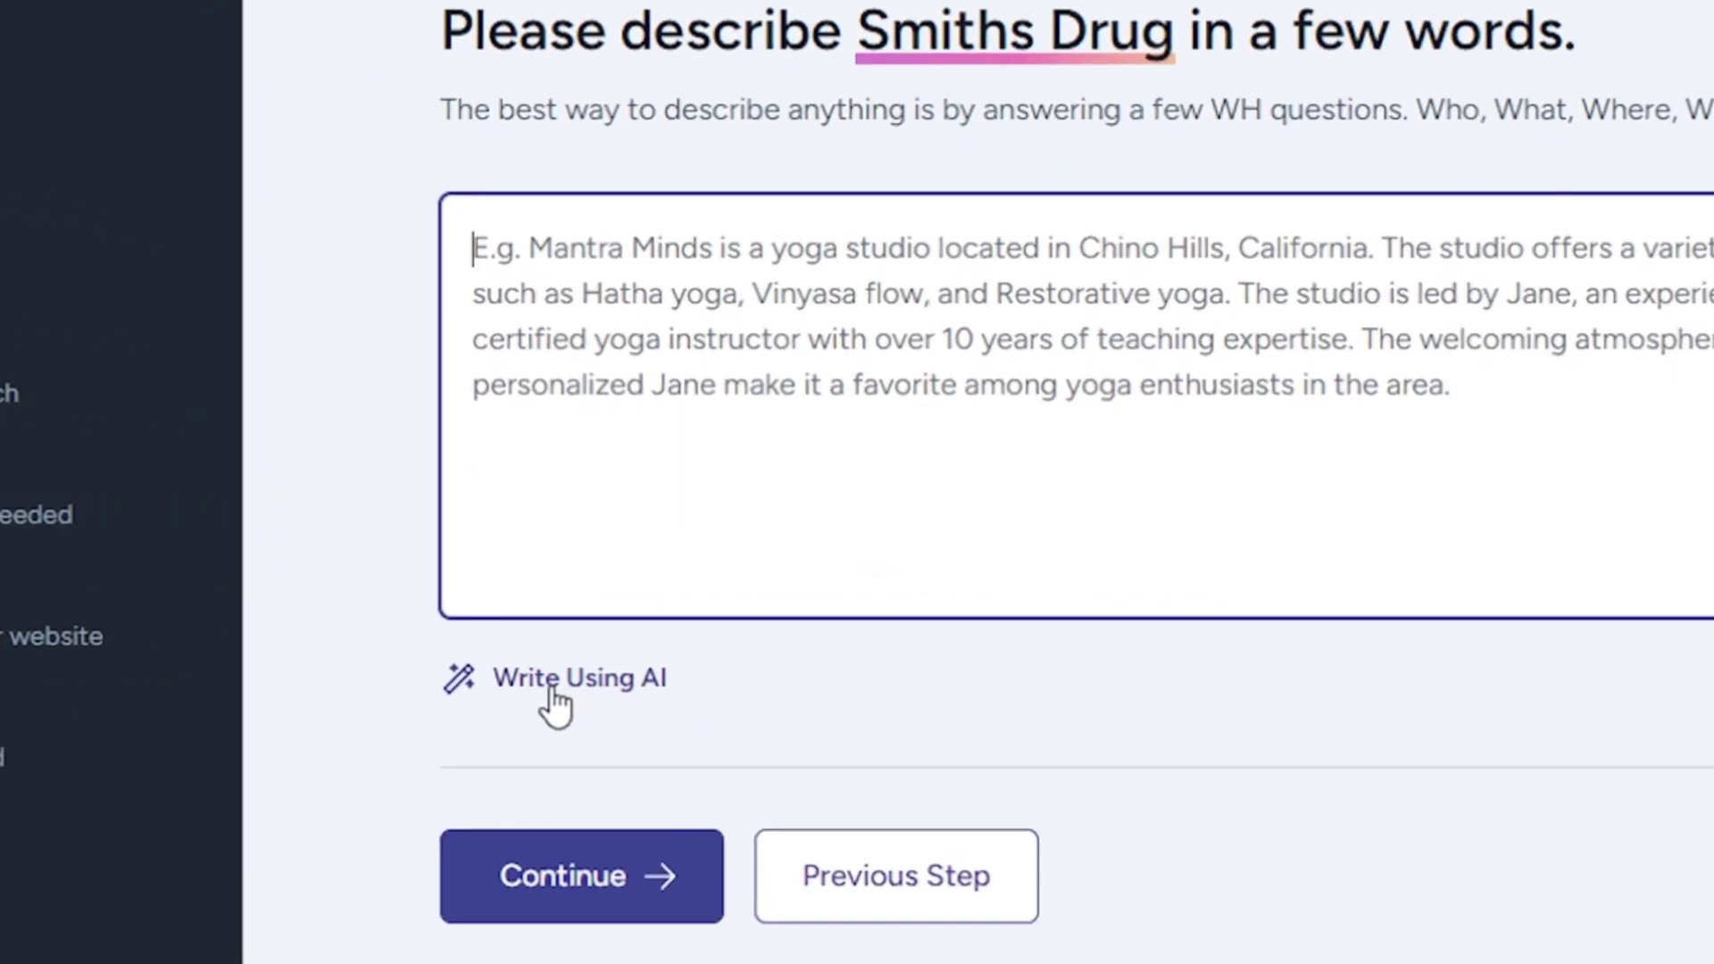
Step: Generate the Smiths Drug description with Write Using AI and accept the prefilled contact details
{"action": "left_click", "coordinate": [552, 701]}
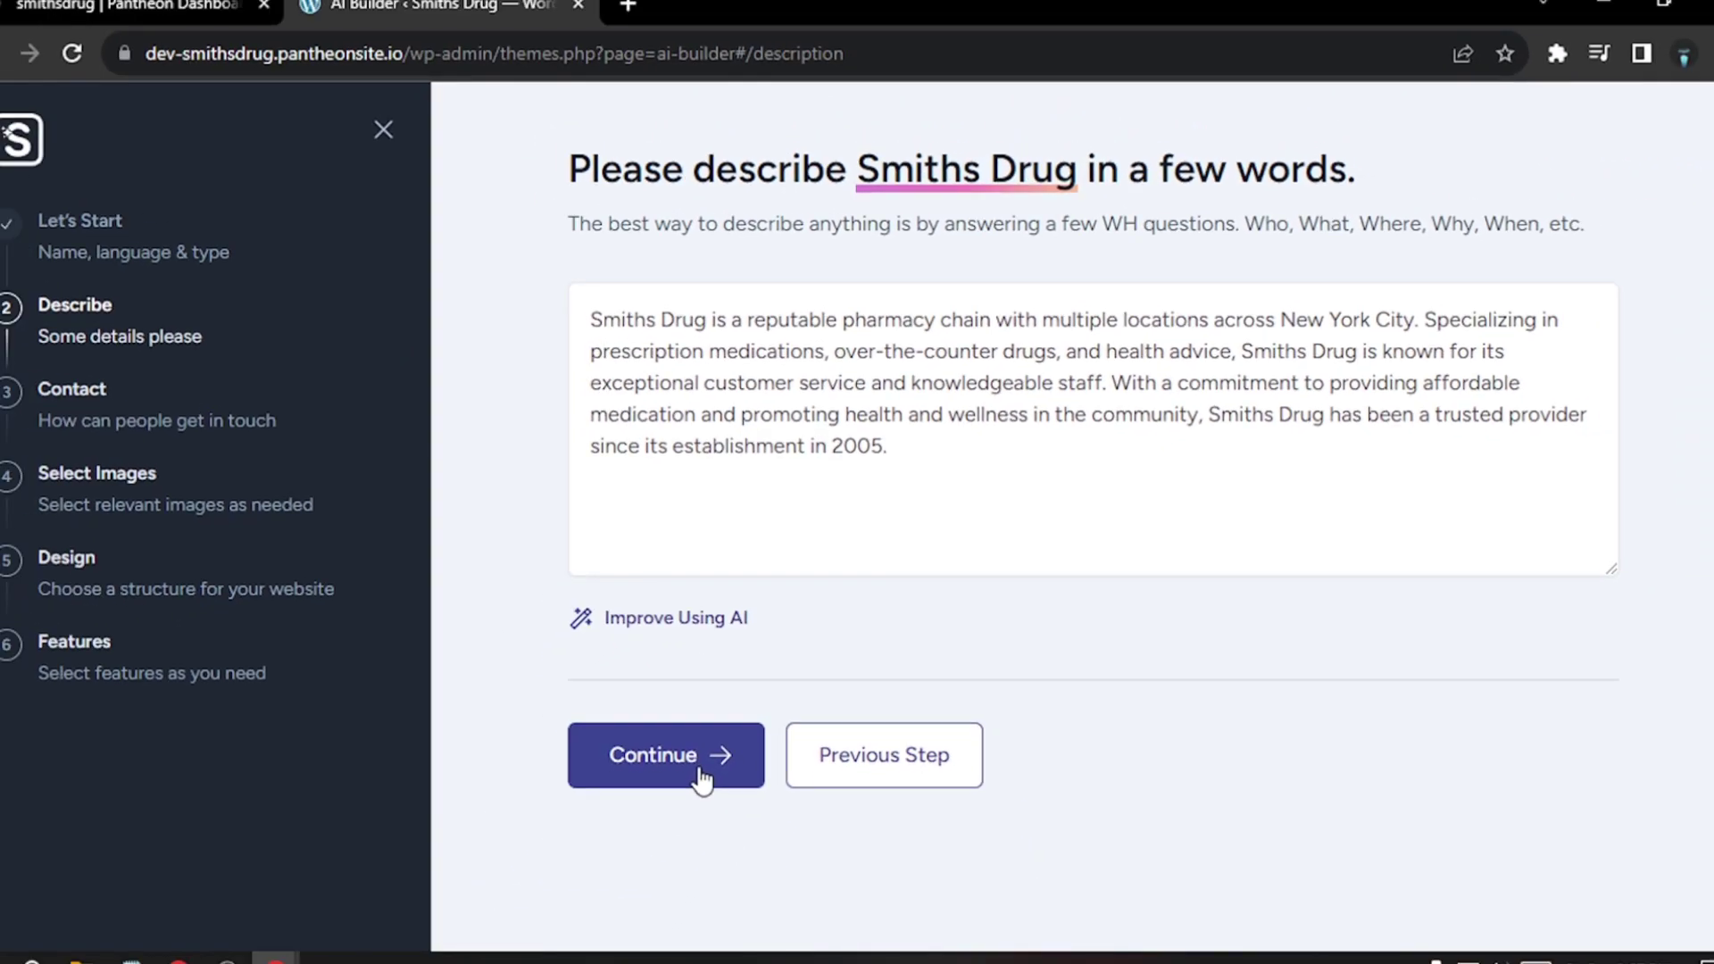
{"action": "left_click", "coordinate": [701, 780]}
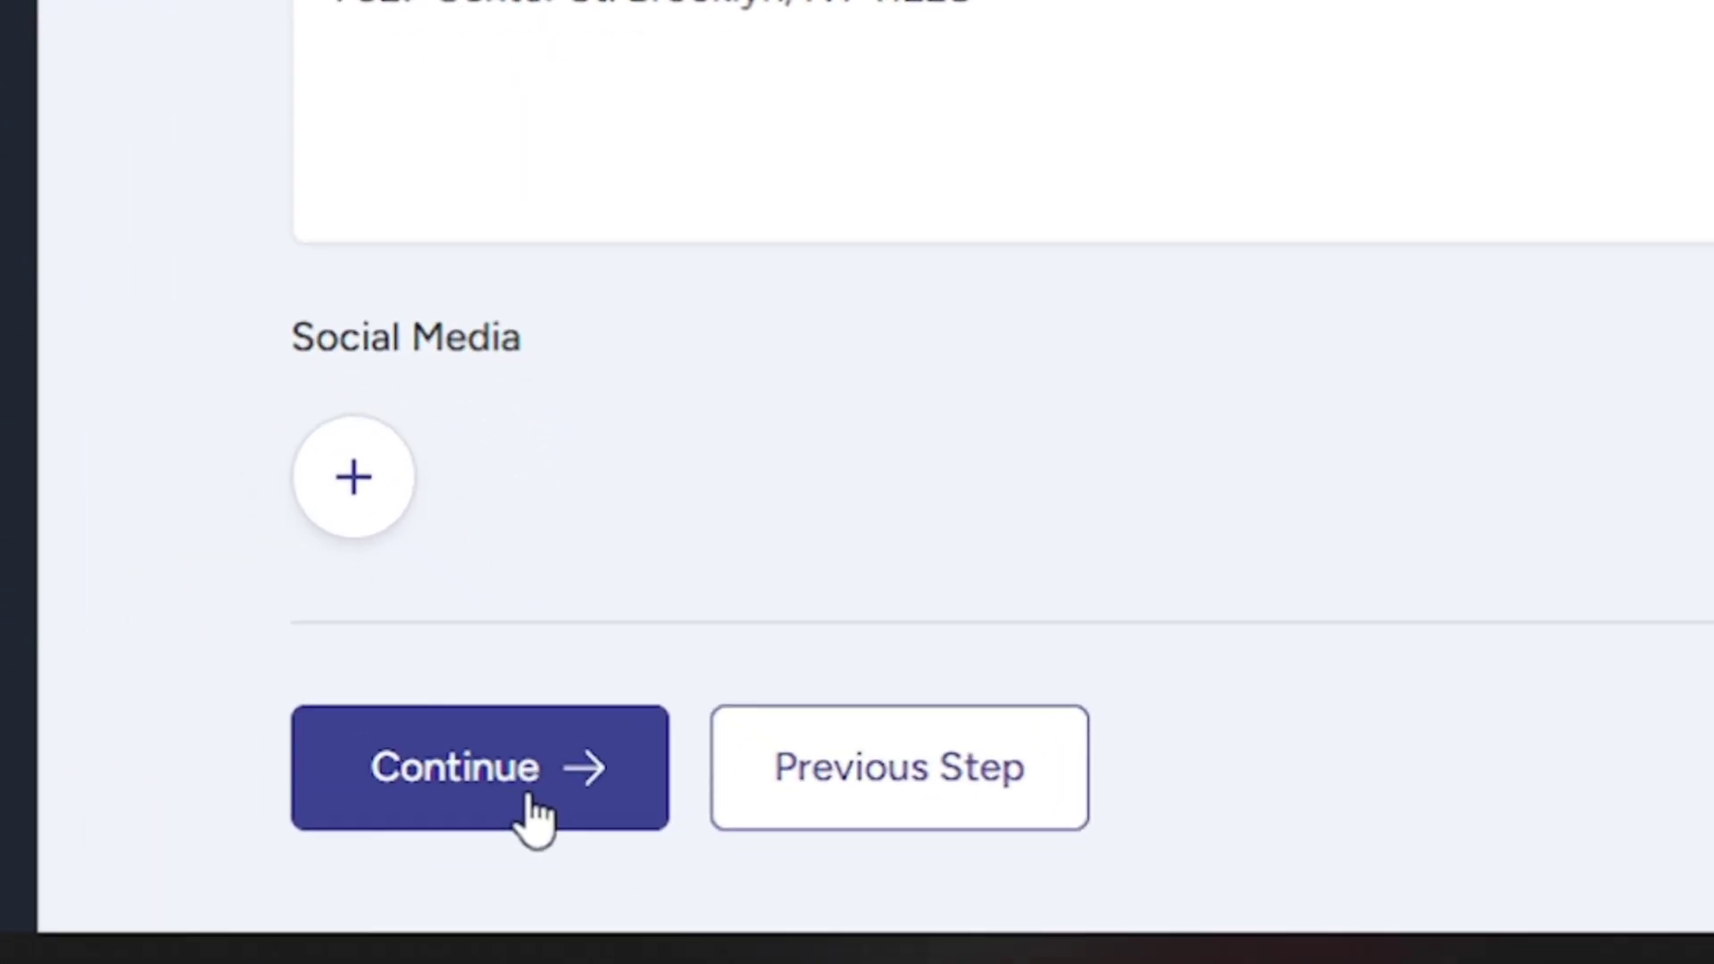
{"action": "left_click", "coordinate": [534, 820]}
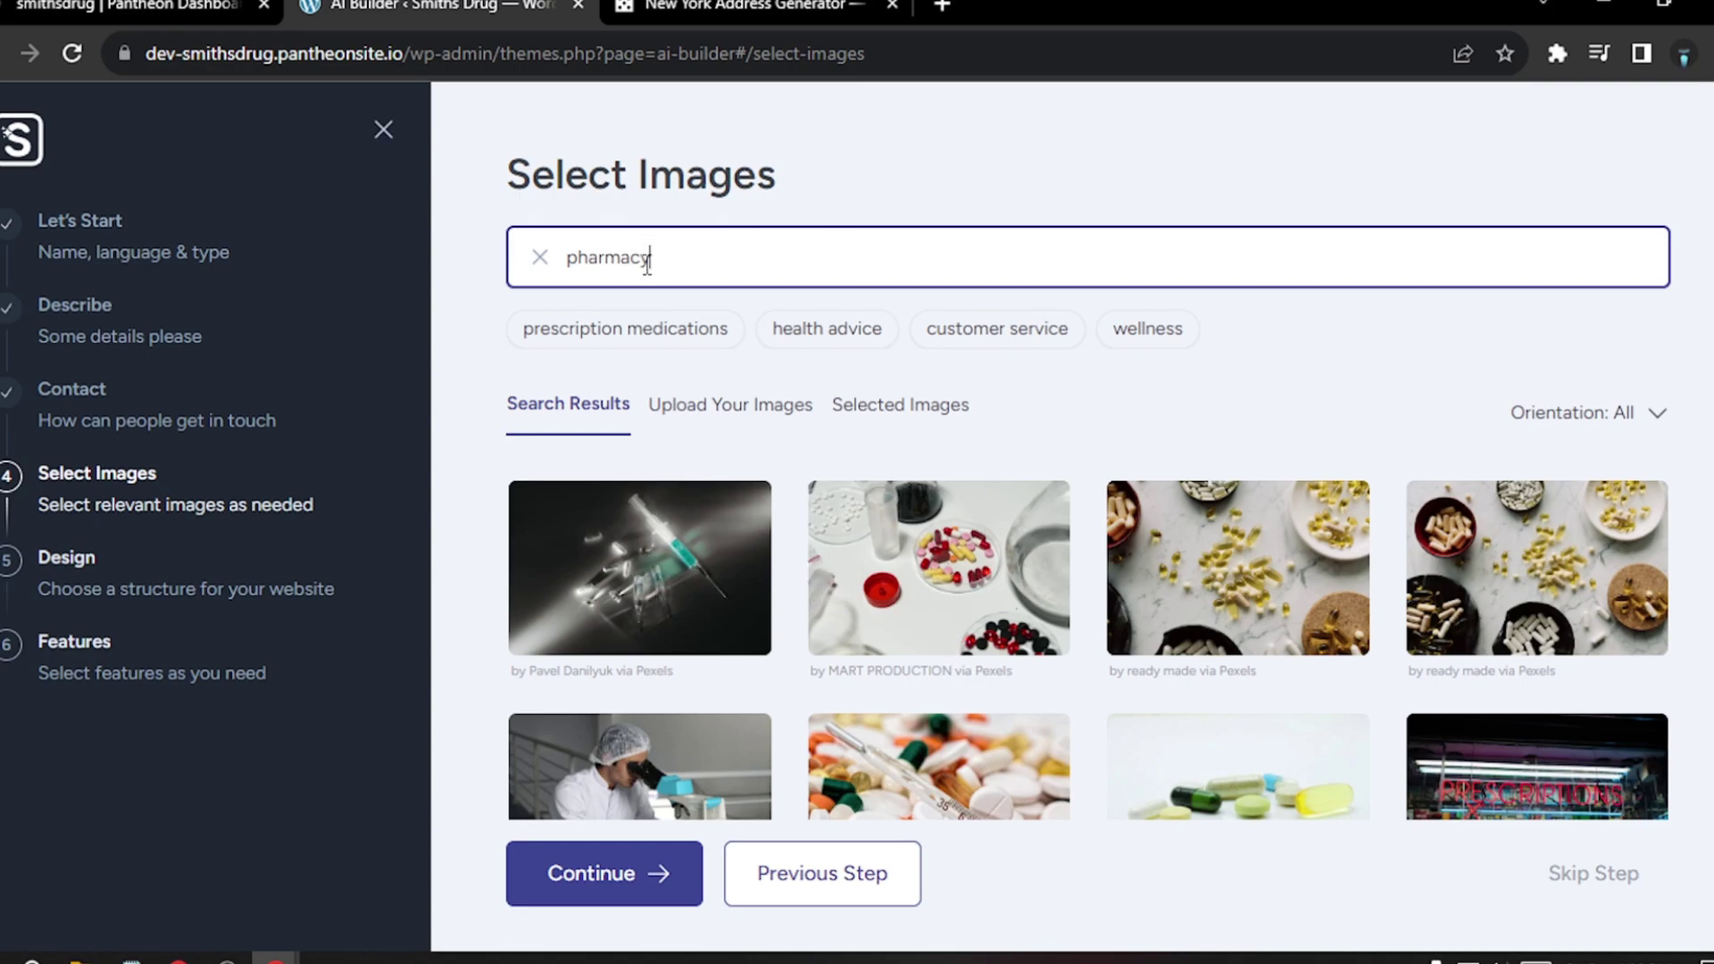
Step: Select four pharmacy photos: pills in petri dishes, two capsule-bowl shots and hands holding pills
{"action": "left_click", "coordinate": [951, 630]}
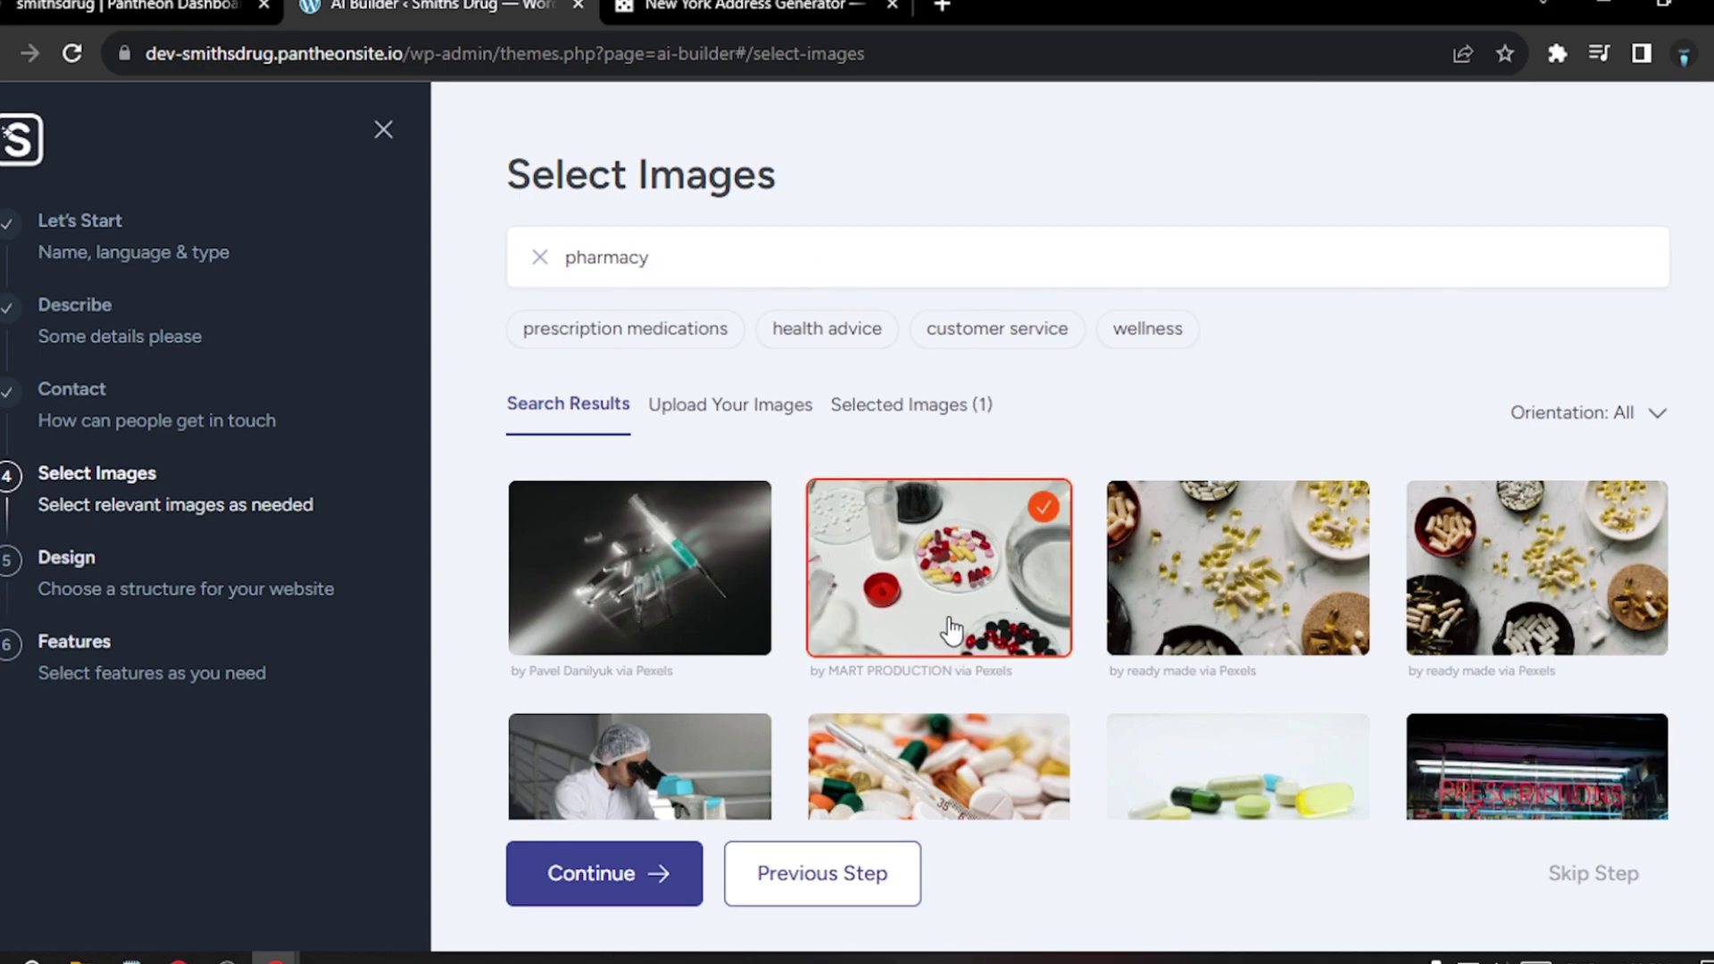
{"action": "left_click", "coordinate": [1308, 600]}
{"action": "left_click", "coordinate": [1468, 591]}
{"action": "scroll", "coordinate": [1339, 572], "scroll_direction": "down", "scroll_amount": 5}
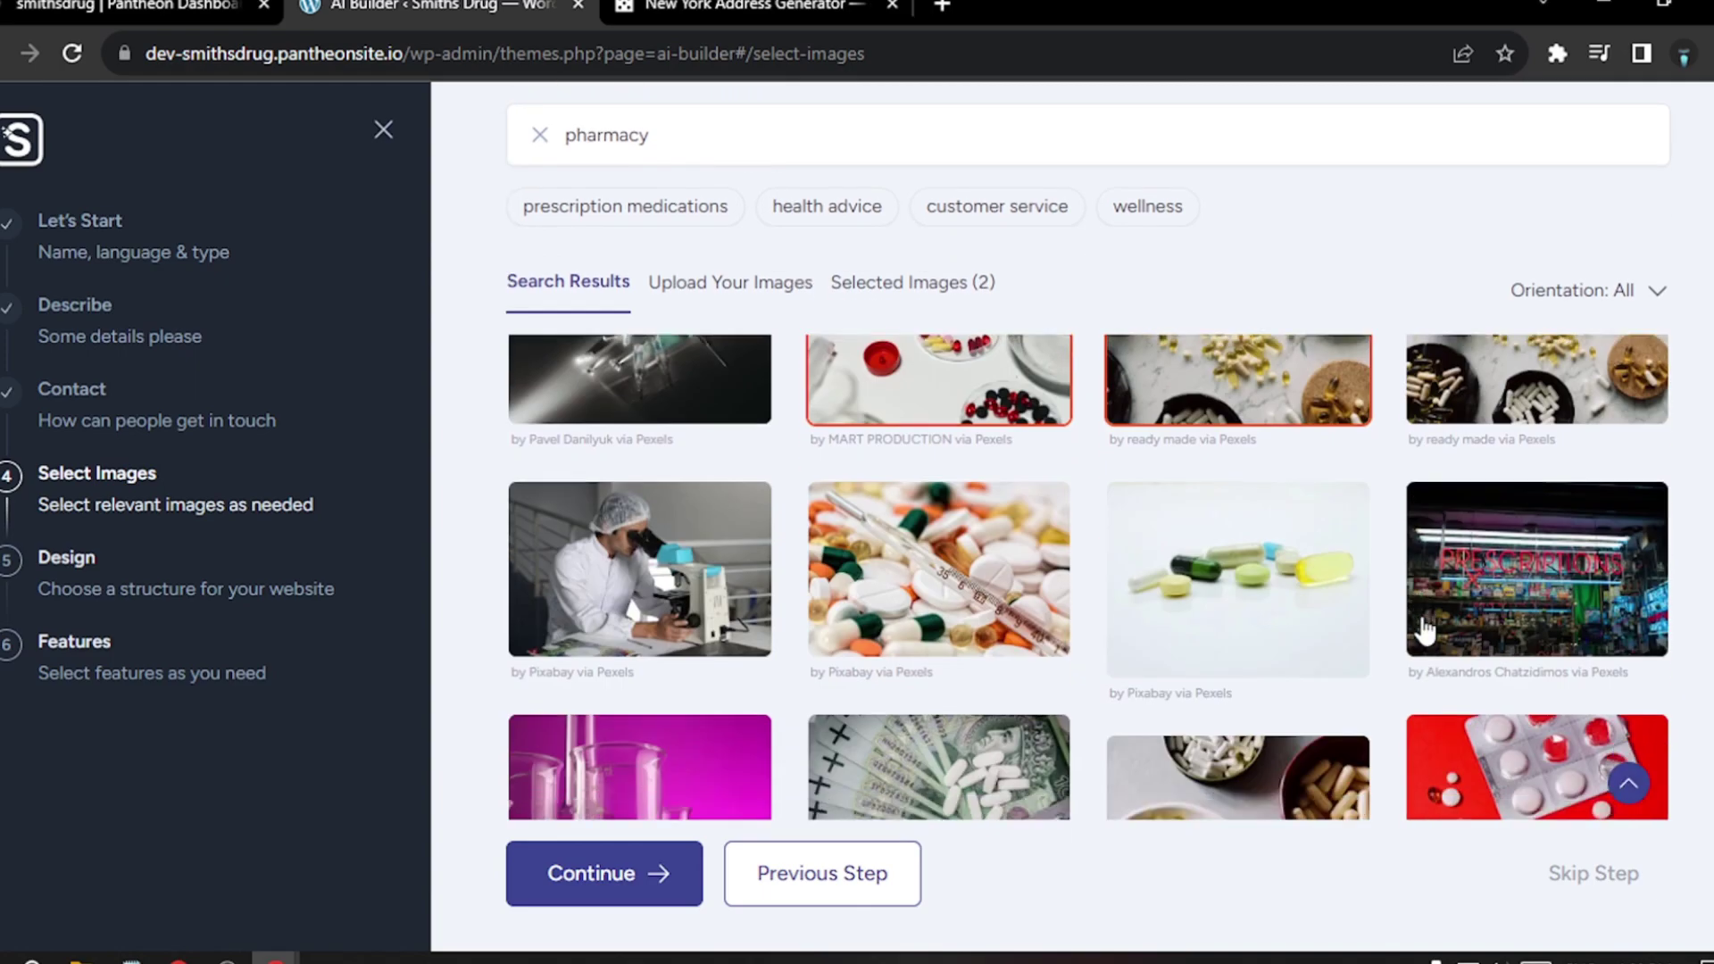
{"action": "left_click", "coordinate": [1262, 562]}
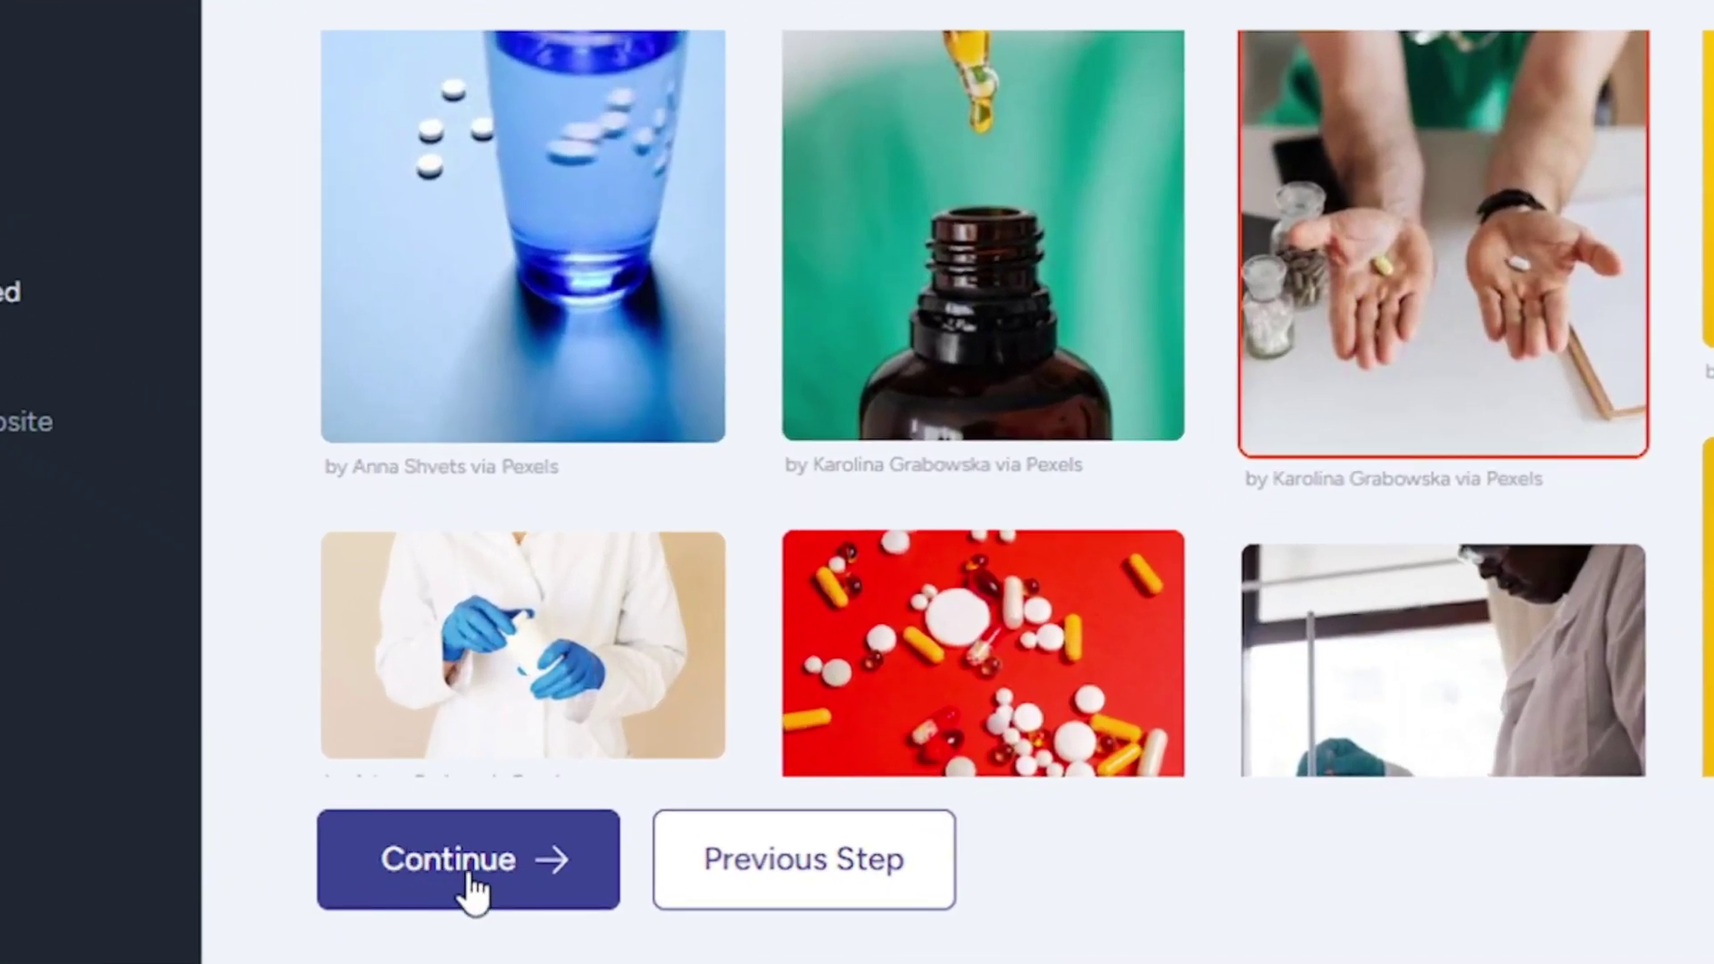
{"action": "left_click", "coordinate": [471, 883]}
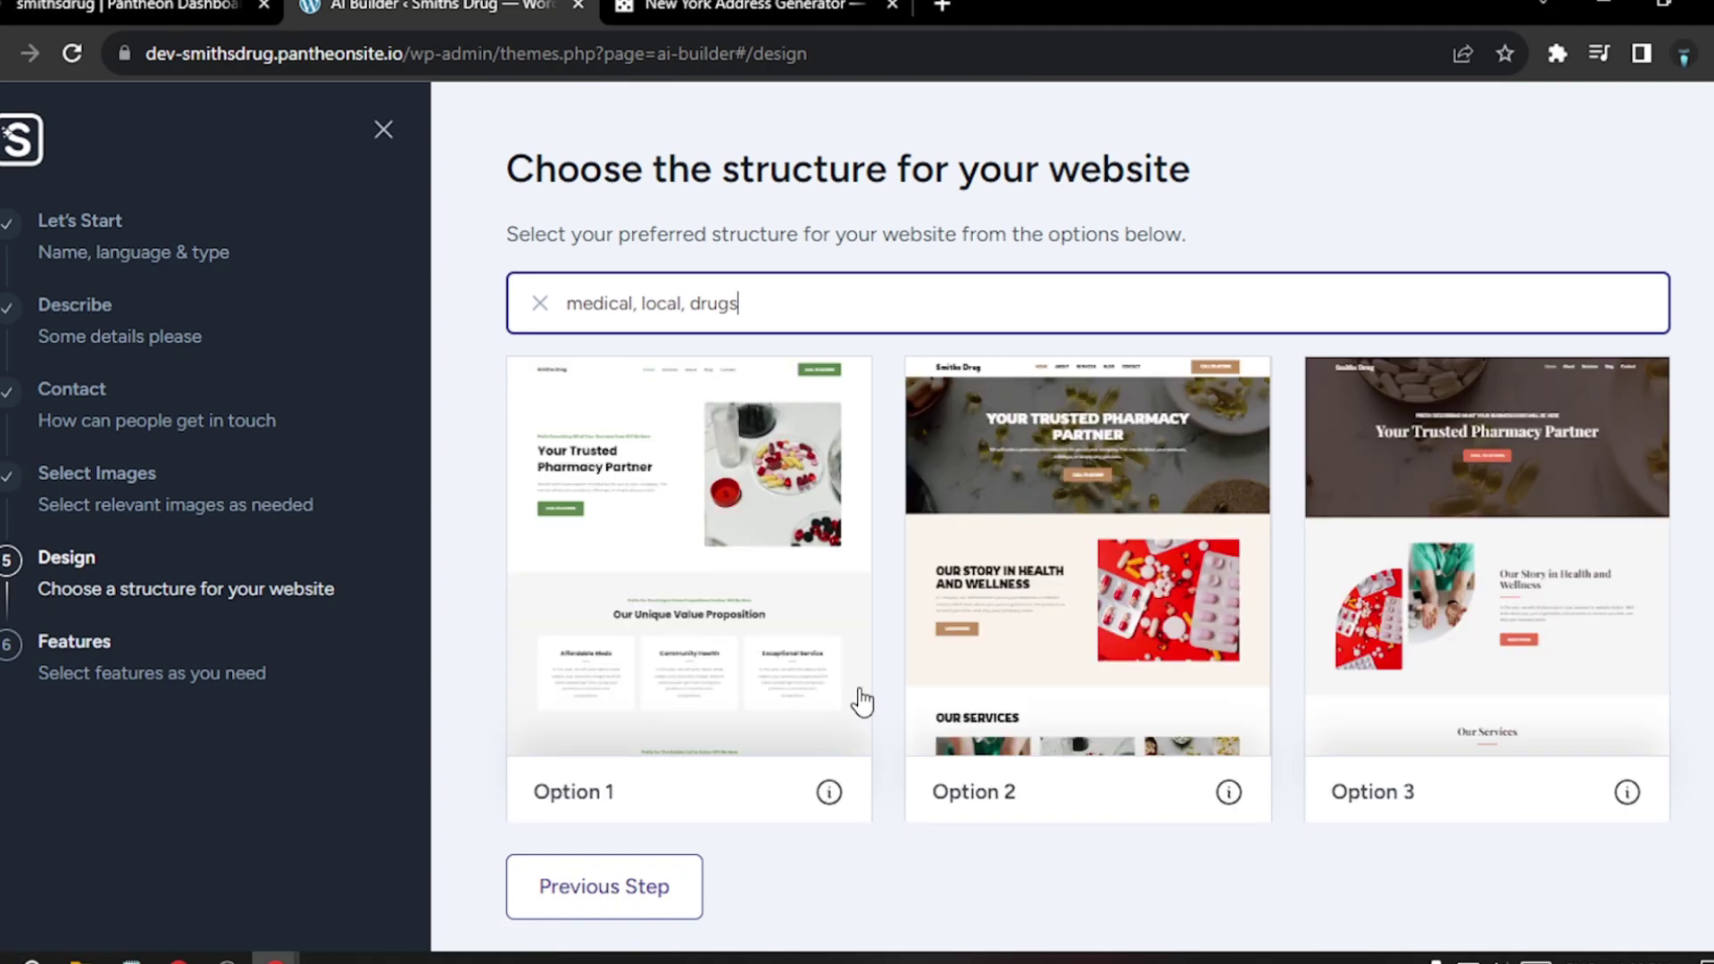
Step: Scroll the suggested site designs and select Option 17 to preview its Smiths Drug sneak-peek
{"action": "scroll", "coordinate": [861, 700], "scroll_direction": "down", "scroll_amount": 15}
{"action": "scroll", "coordinate": [468, 581], "scroll_direction": "down", "scroll_amount": 10}
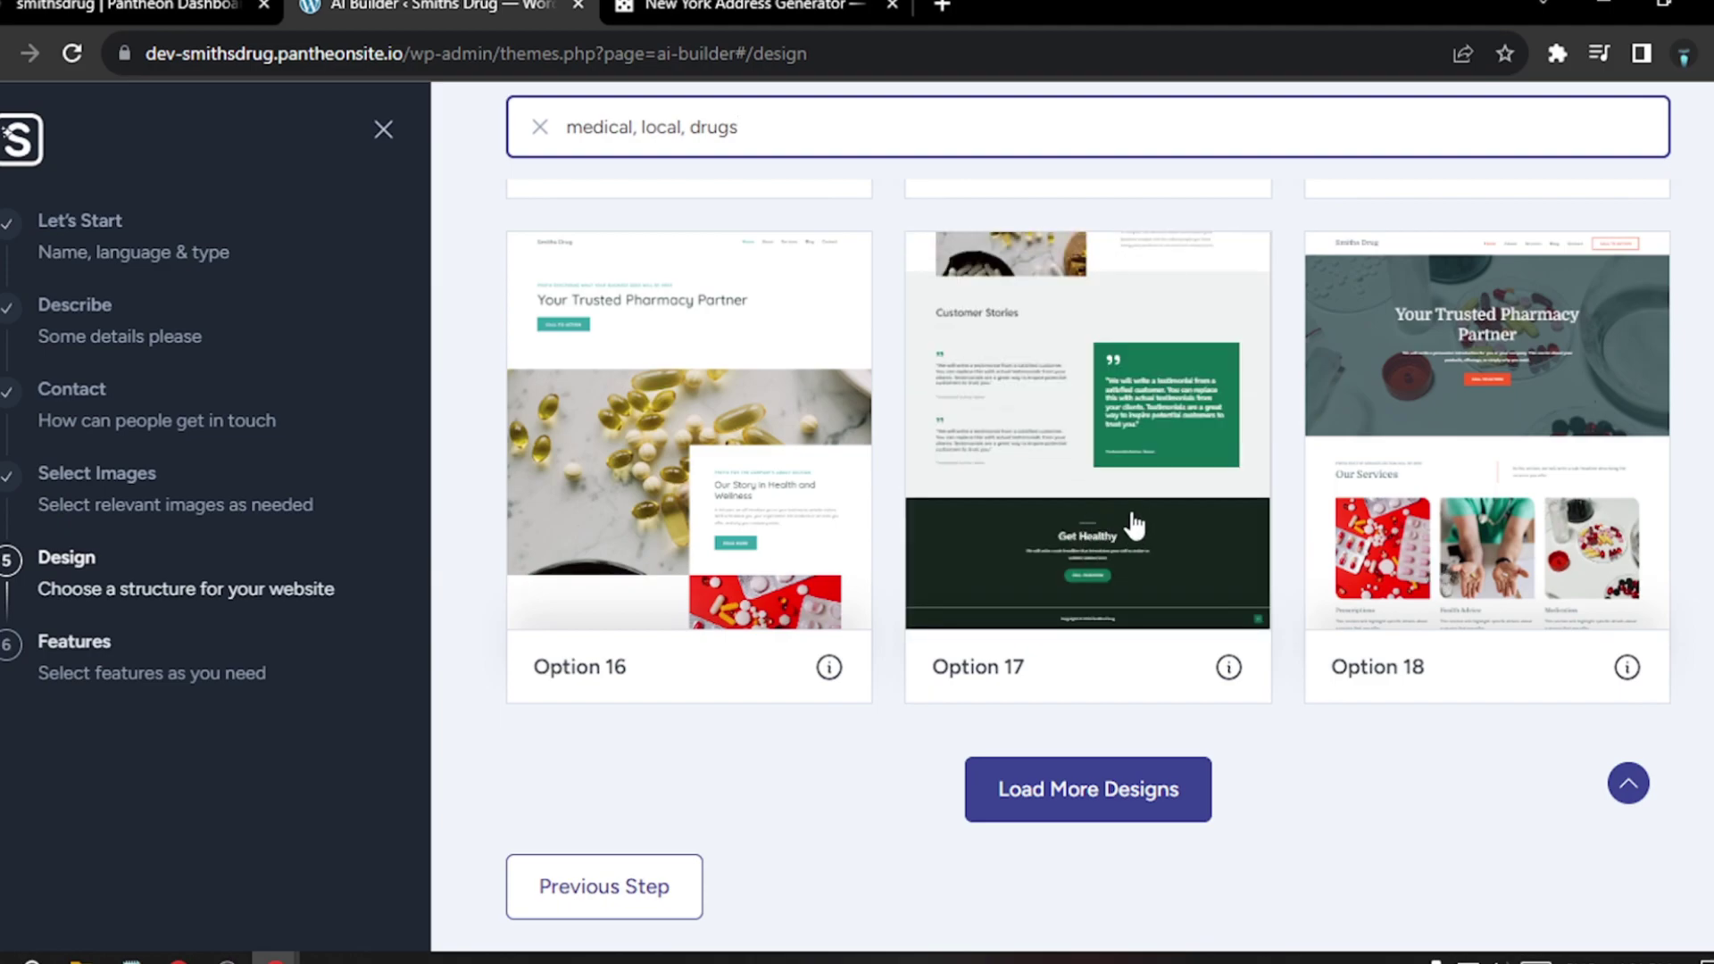
{"action": "left_click", "coordinate": [1123, 523]}
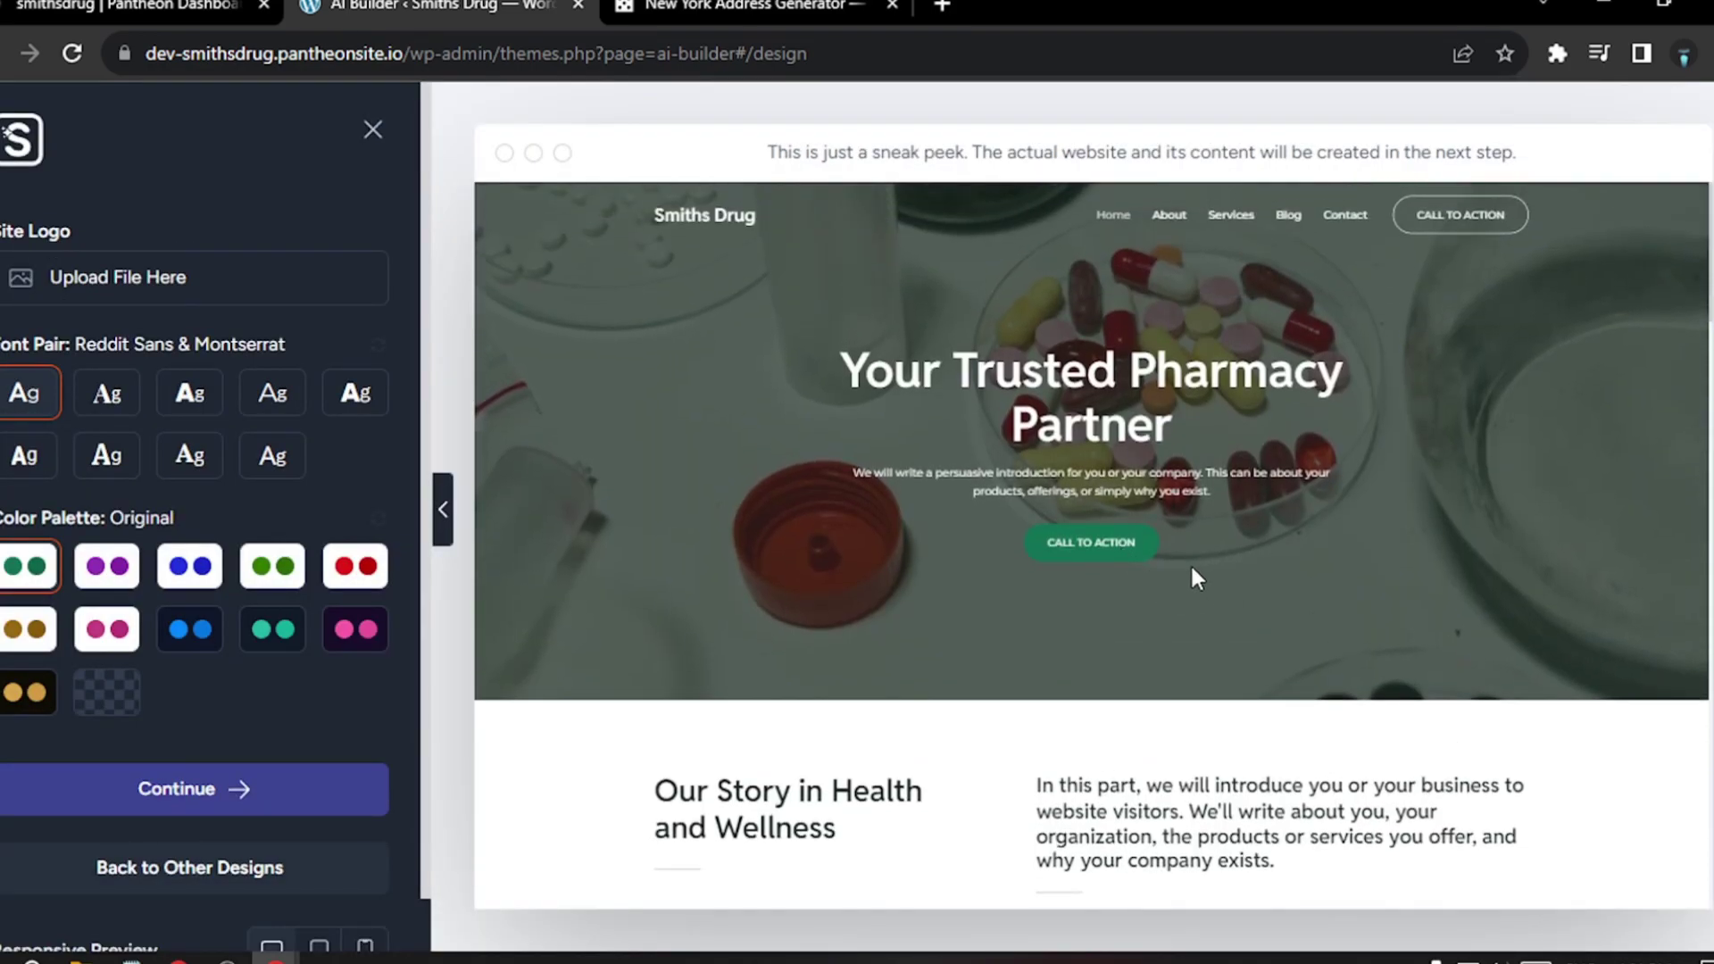
Step: Switch the Option 17 design to the Poppins & Lato font pair
{"action": "scroll", "coordinate": [1040, 610], "scroll_direction": "down", "scroll_amount": 15}
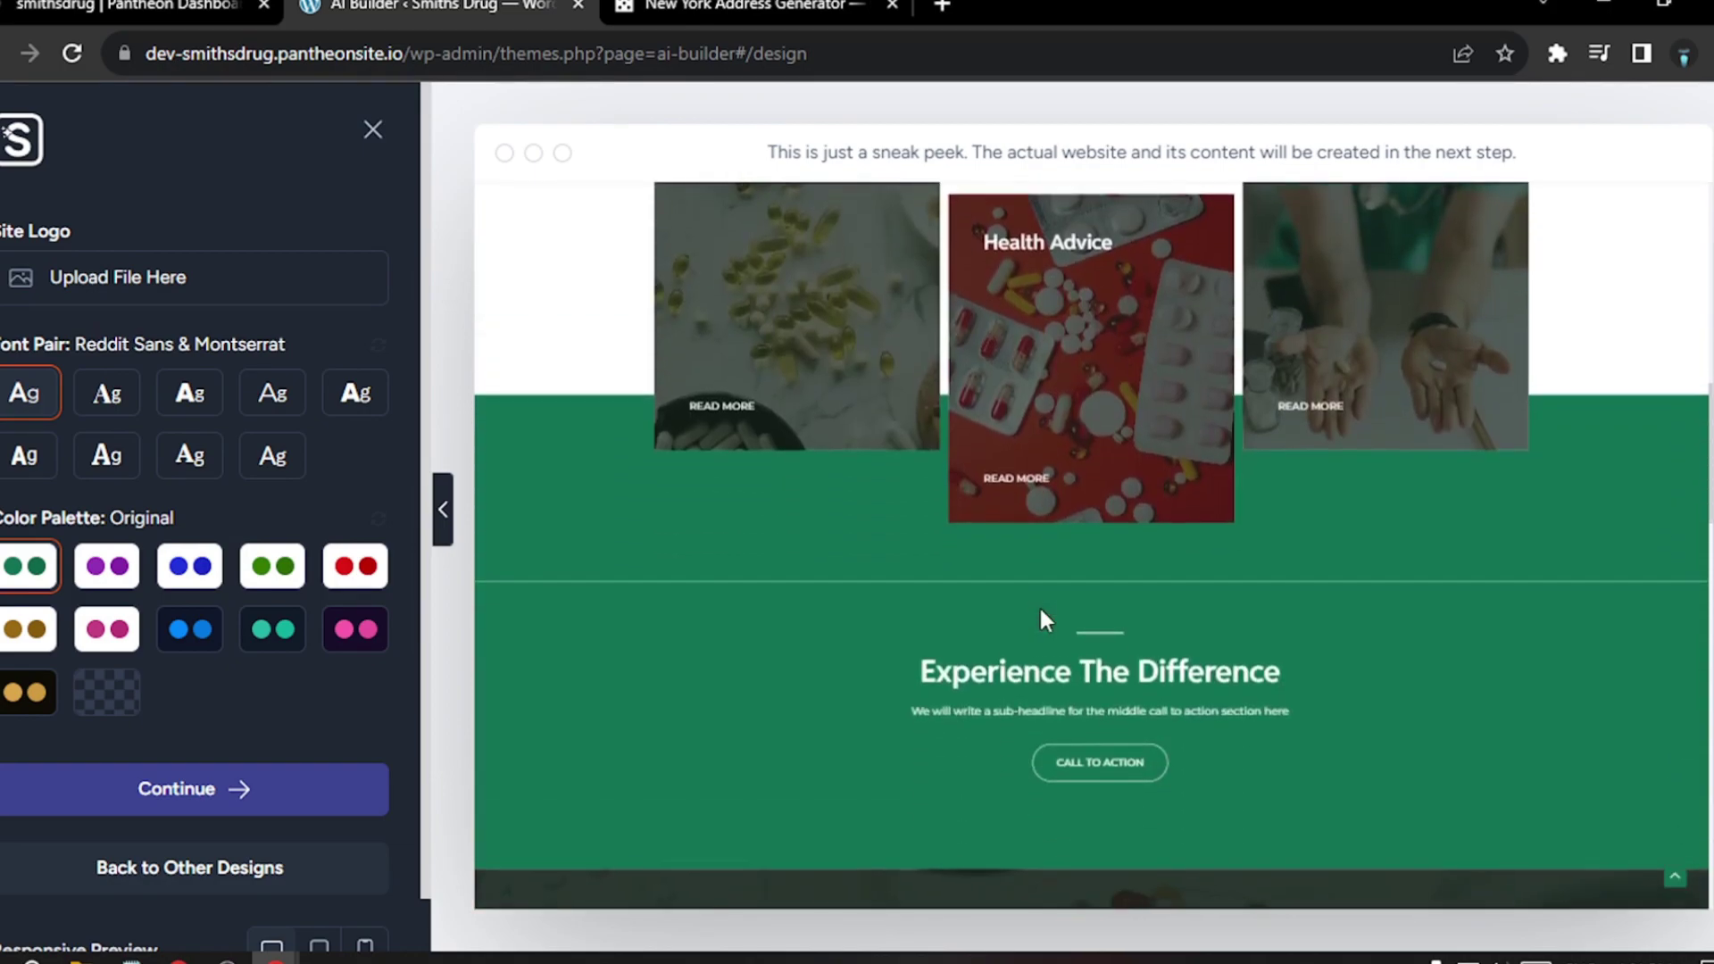
{"action": "scroll", "coordinate": [1037, 603], "scroll_direction": "down", "scroll_amount": 10}
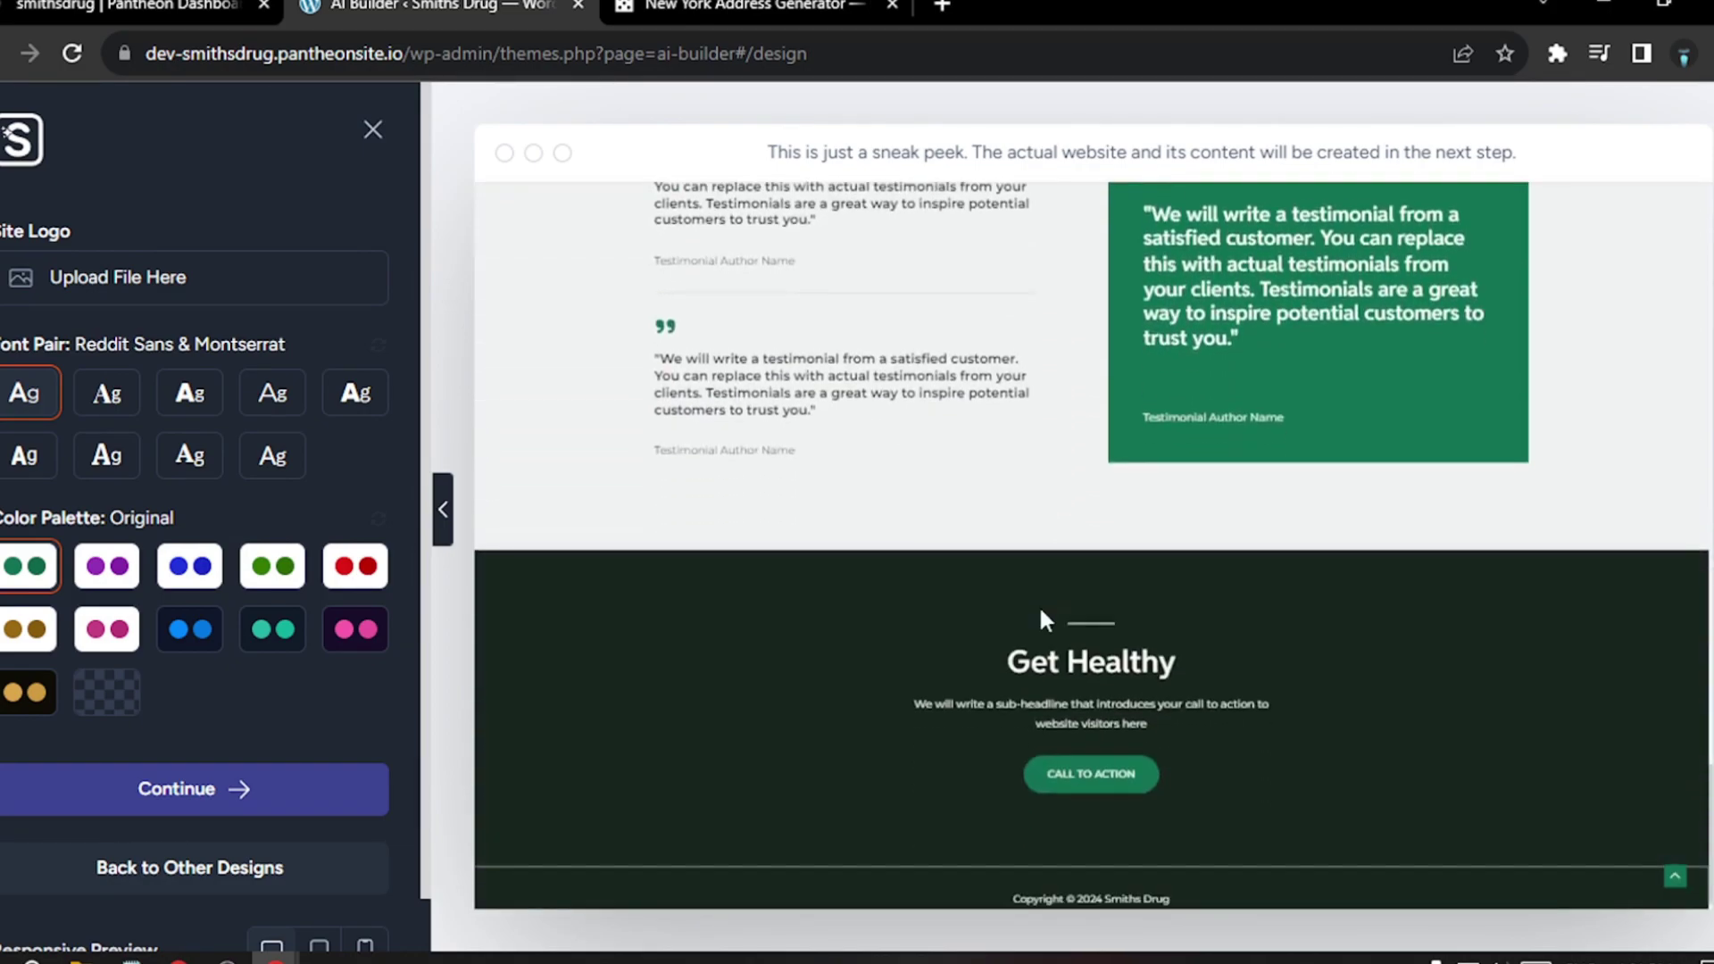
{"action": "scroll", "coordinate": [1042, 616], "scroll_direction": "up", "scroll_amount": 20}
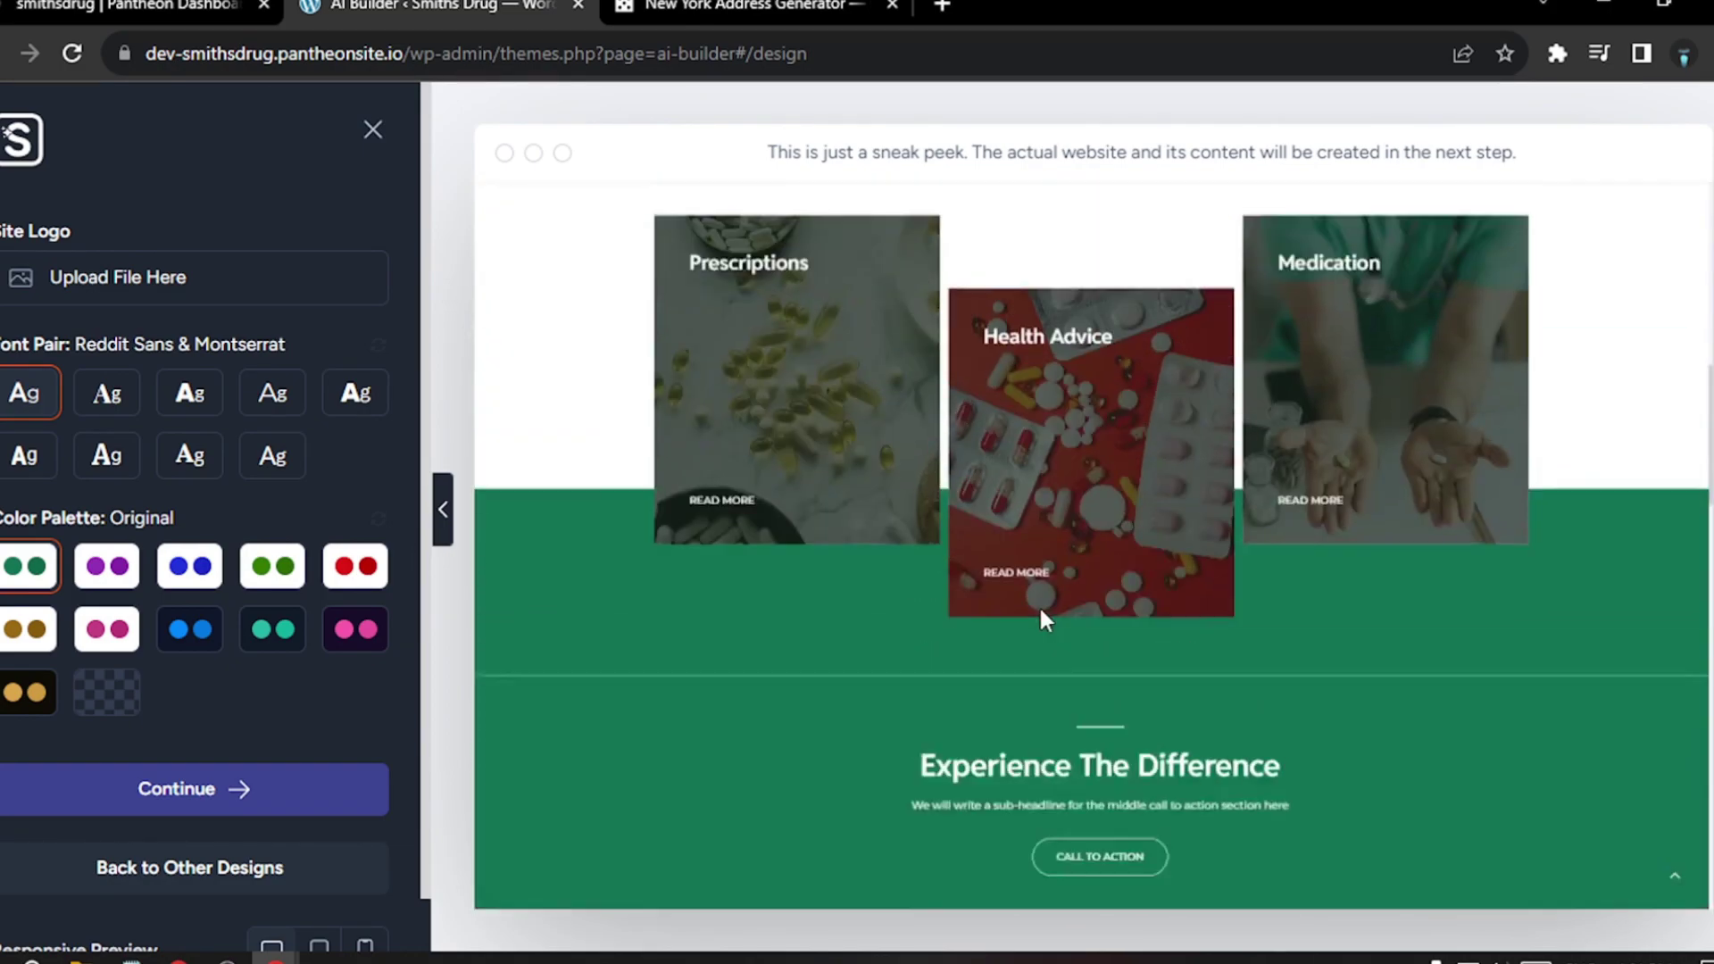
{"action": "scroll", "coordinate": [1044, 616], "scroll_direction": "up", "scroll_amount": 6}
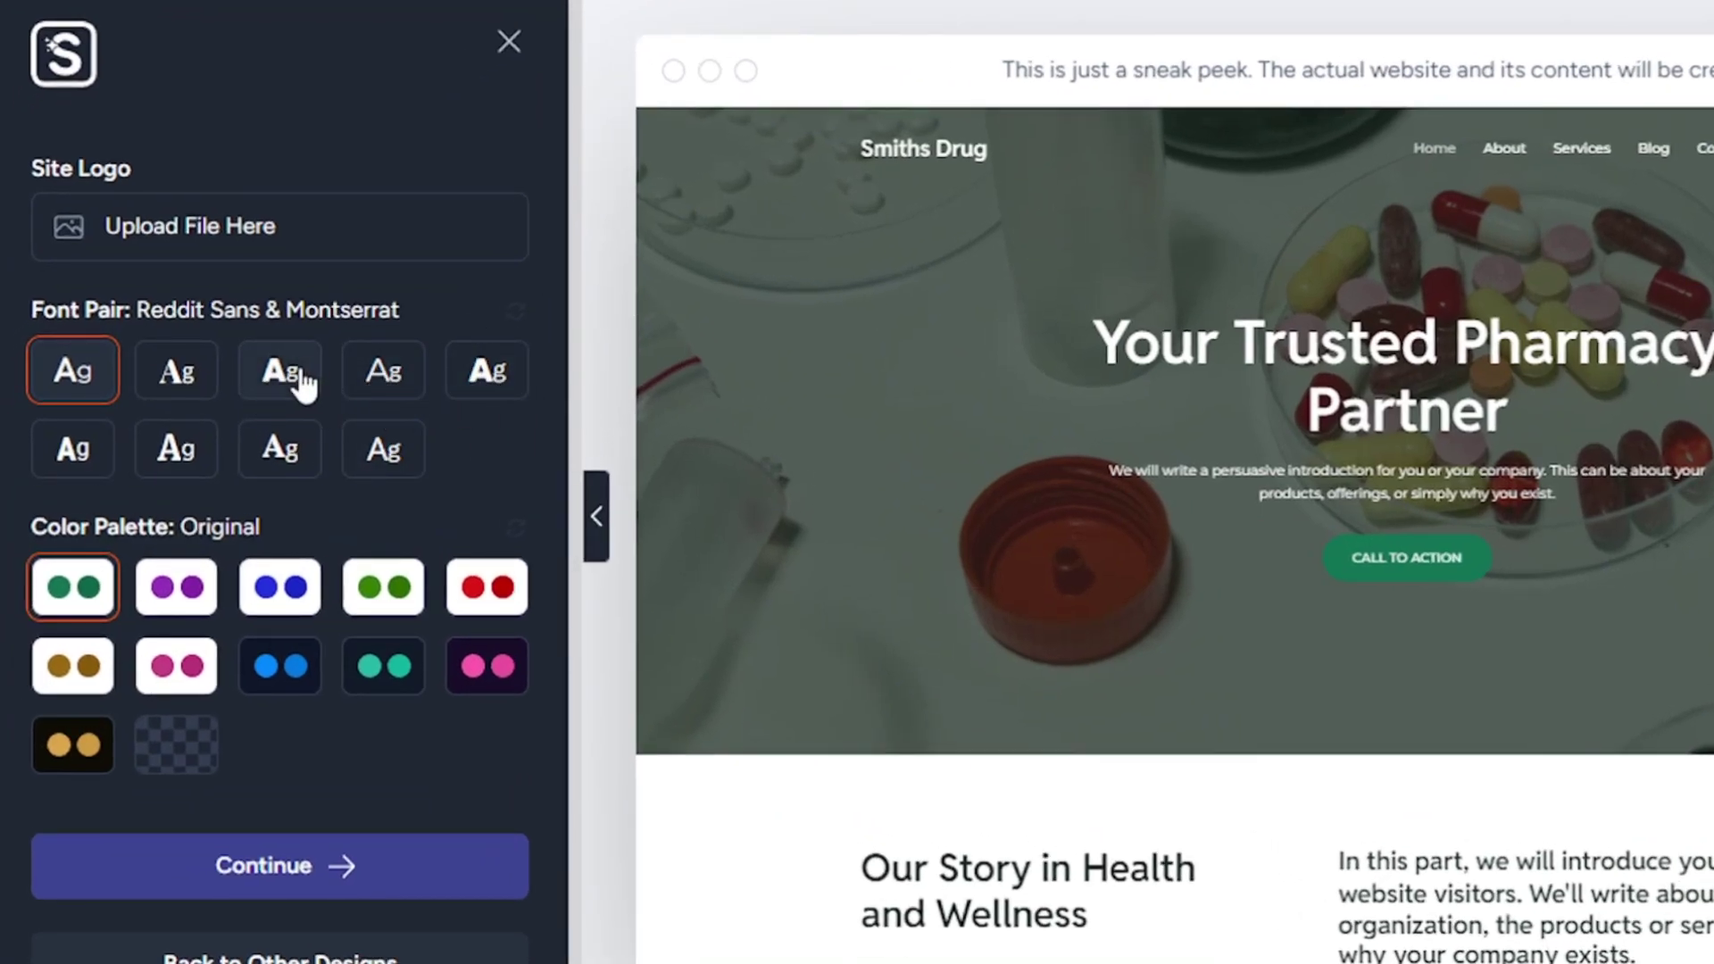
{"action": "left_click", "coordinate": [277, 382]}
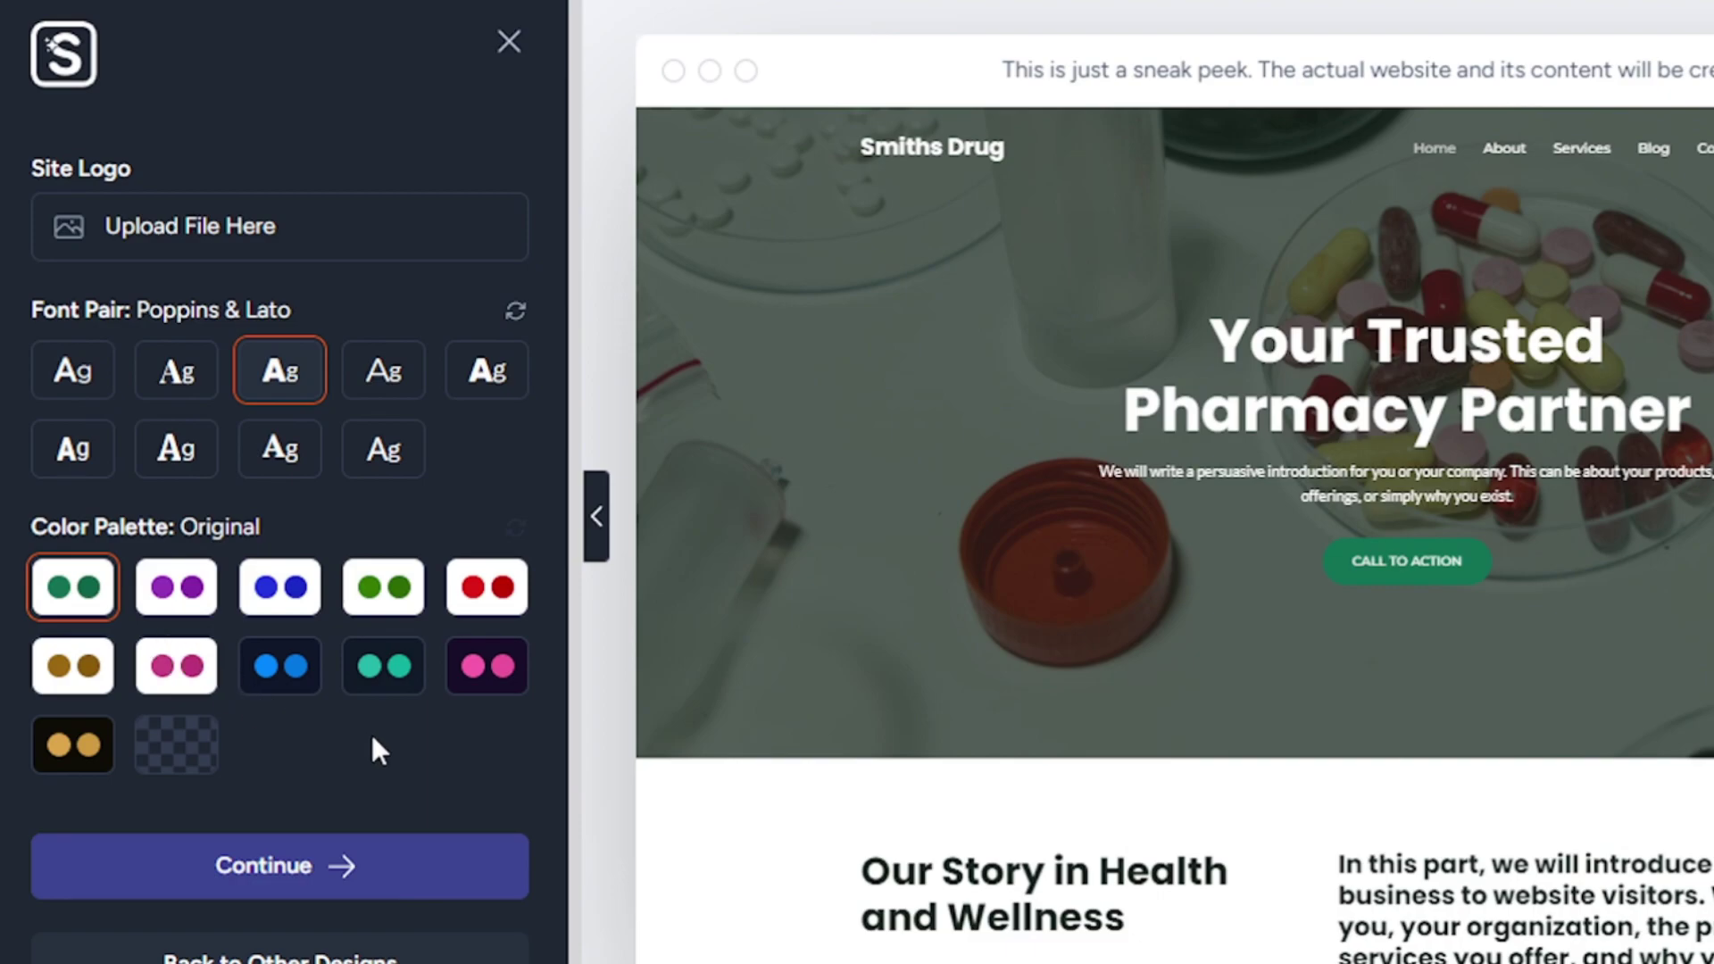
Step: Check the design at mobile and tablet widths, then accept it to reach Select features
{"action": "scroll", "coordinate": [372, 741], "scroll_direction": "down", "scroll_amount": 2}
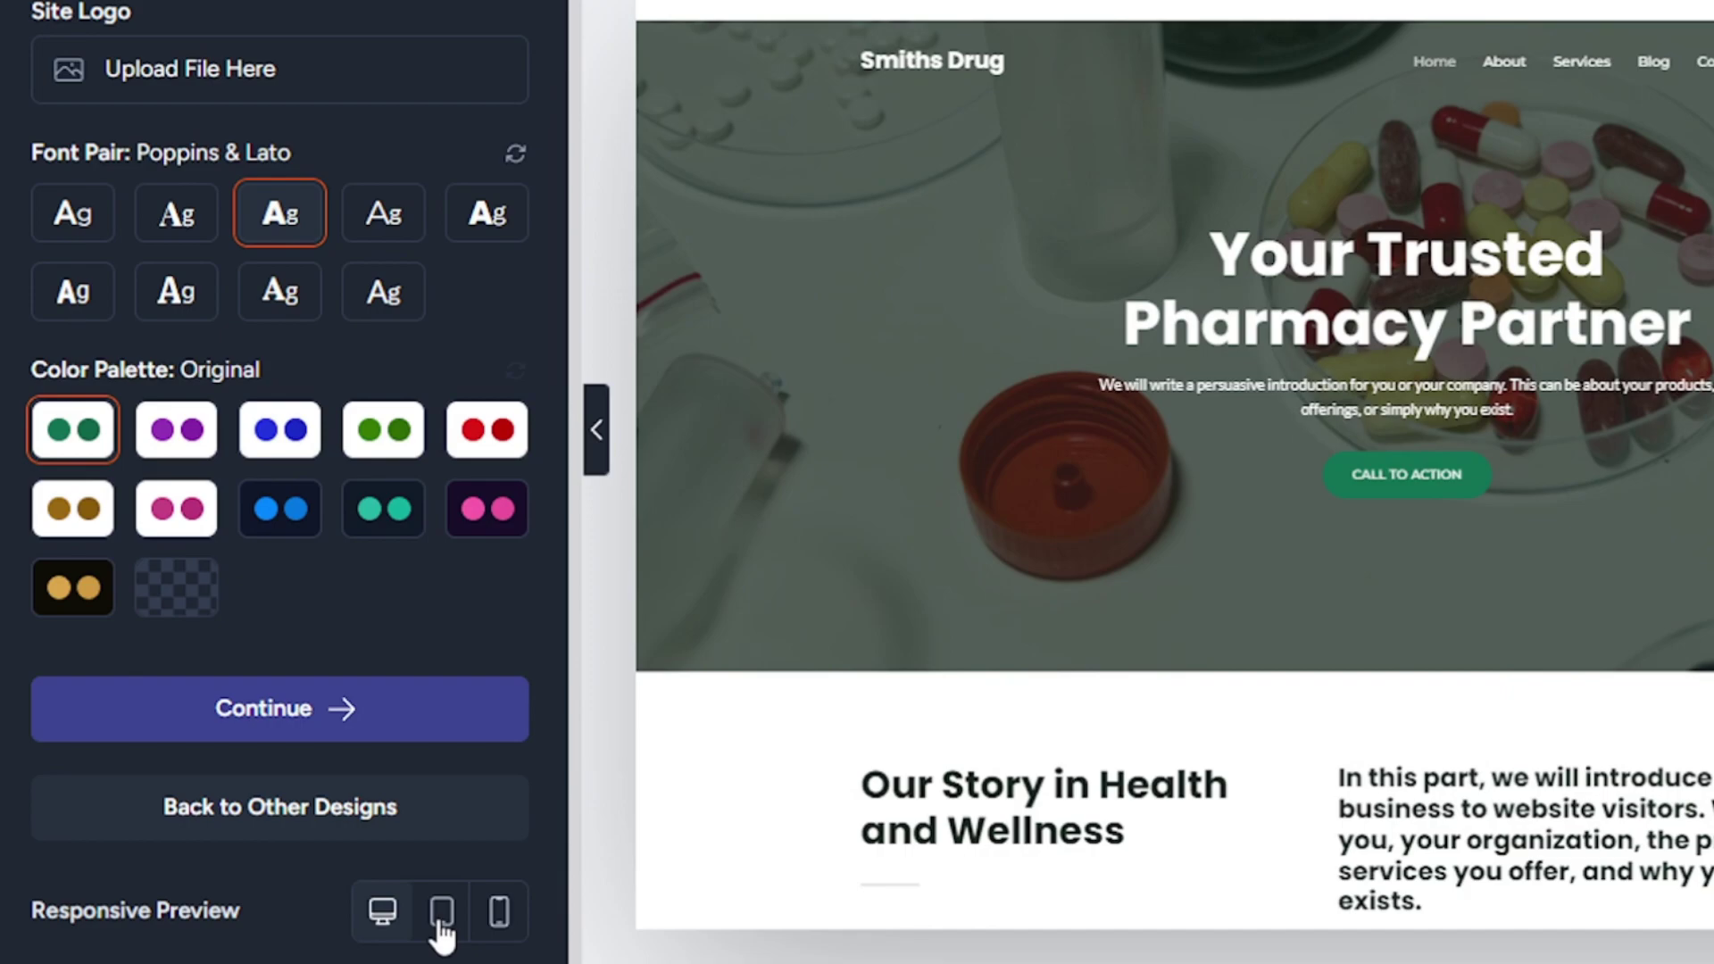
{"action": "left_click", "coordinate": [498, 912]}
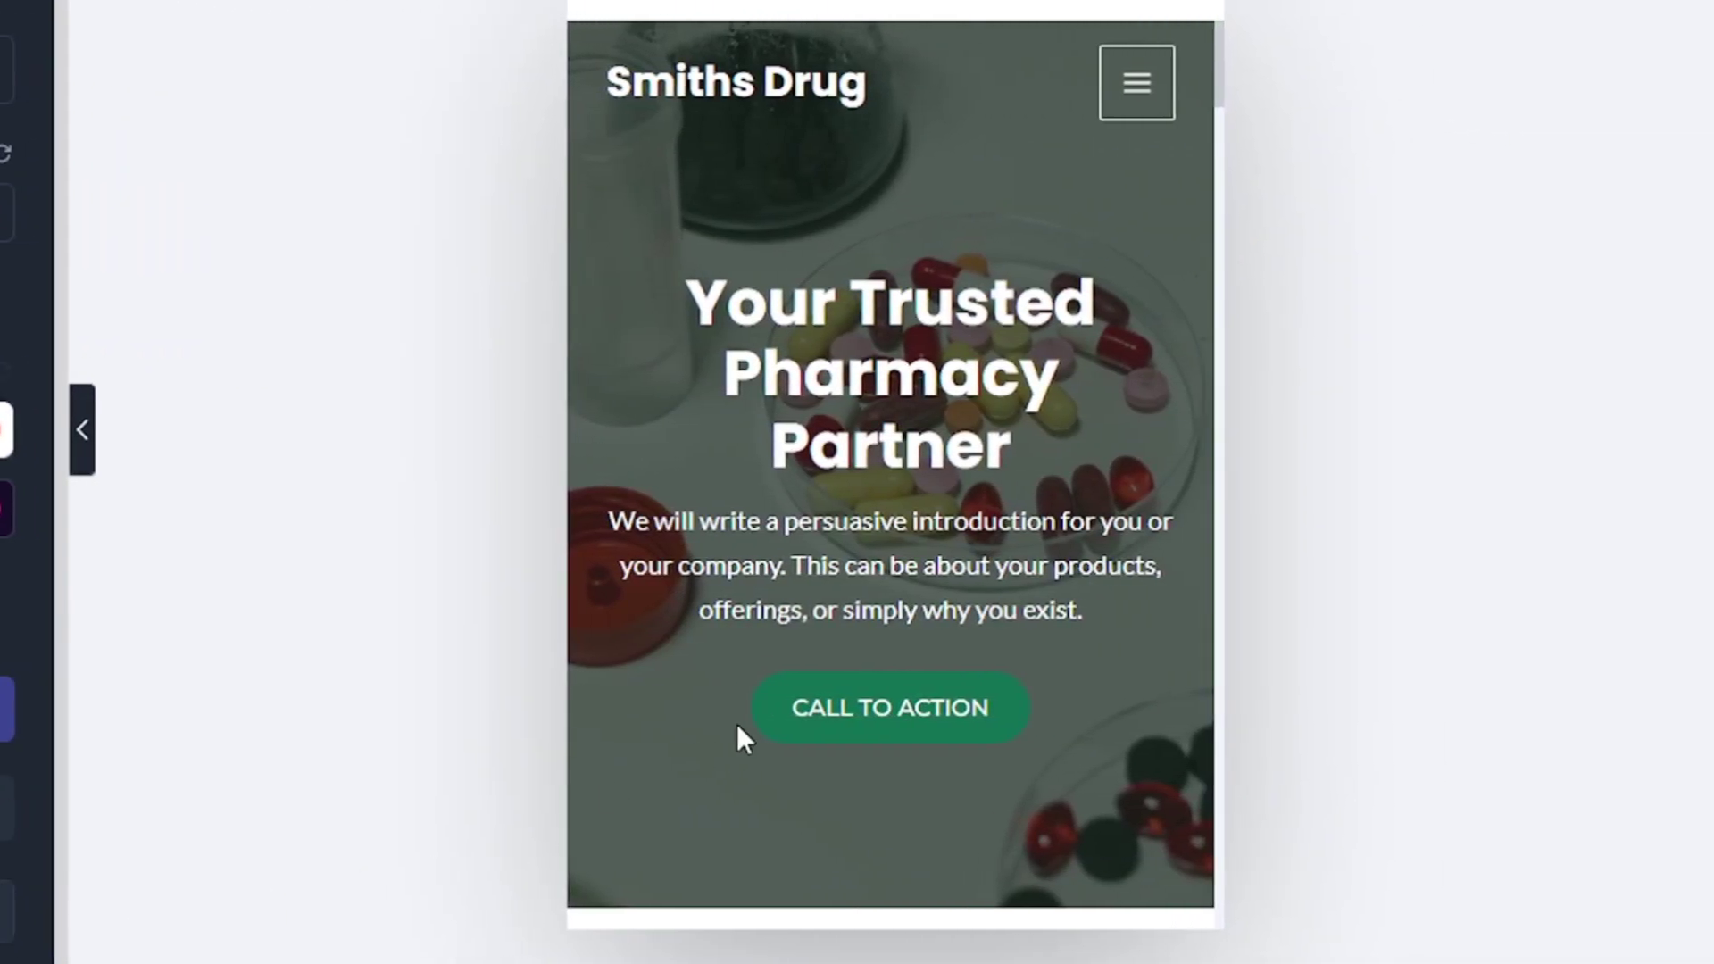
{"action": "scroll", "coordinate": [1256, 727], "scroll_direction": "down", "scroll_amount": 10}
{"action": "scroll", "coordinate": [741, 724], "scroll_direction": "down", "scroll_amount": 15}
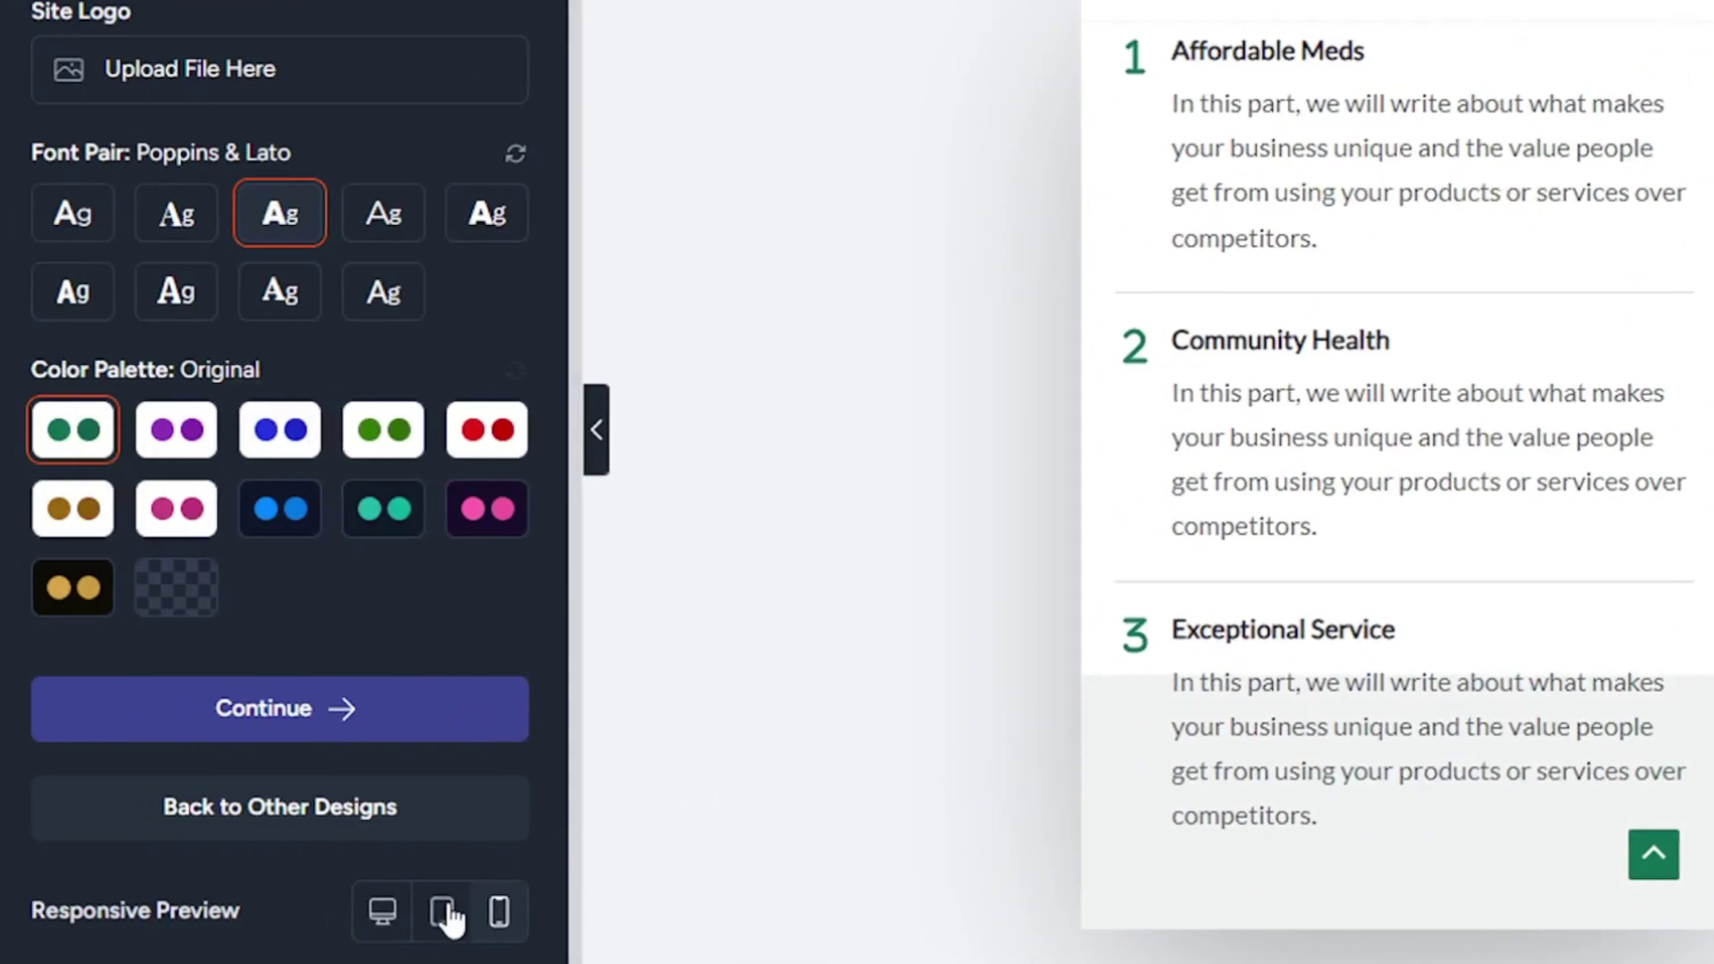
{"action": "left_click", "coordinate": [444, 914]}
{"action": "scroll", "coordinate": [616, 625], "scroll_direction": "up", "scroll_amount": 10}
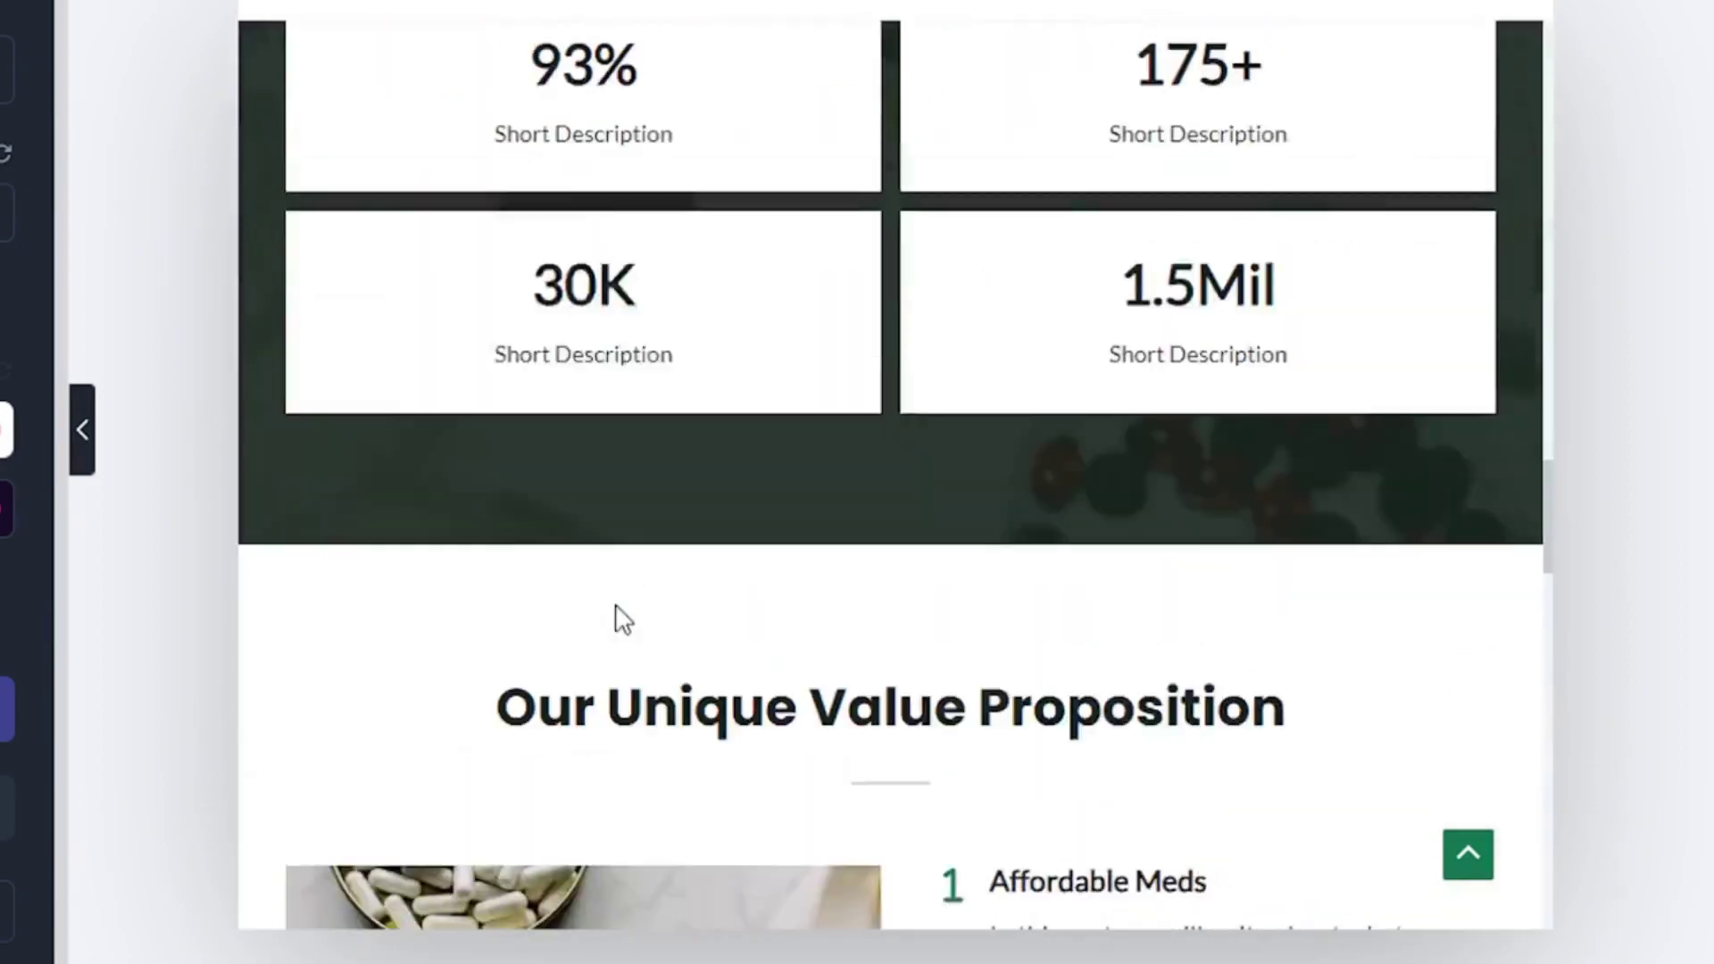
{"action": "scroll", "coordinate": [622, 618], "scroll_direction": "up", "scroll_amount": 15}
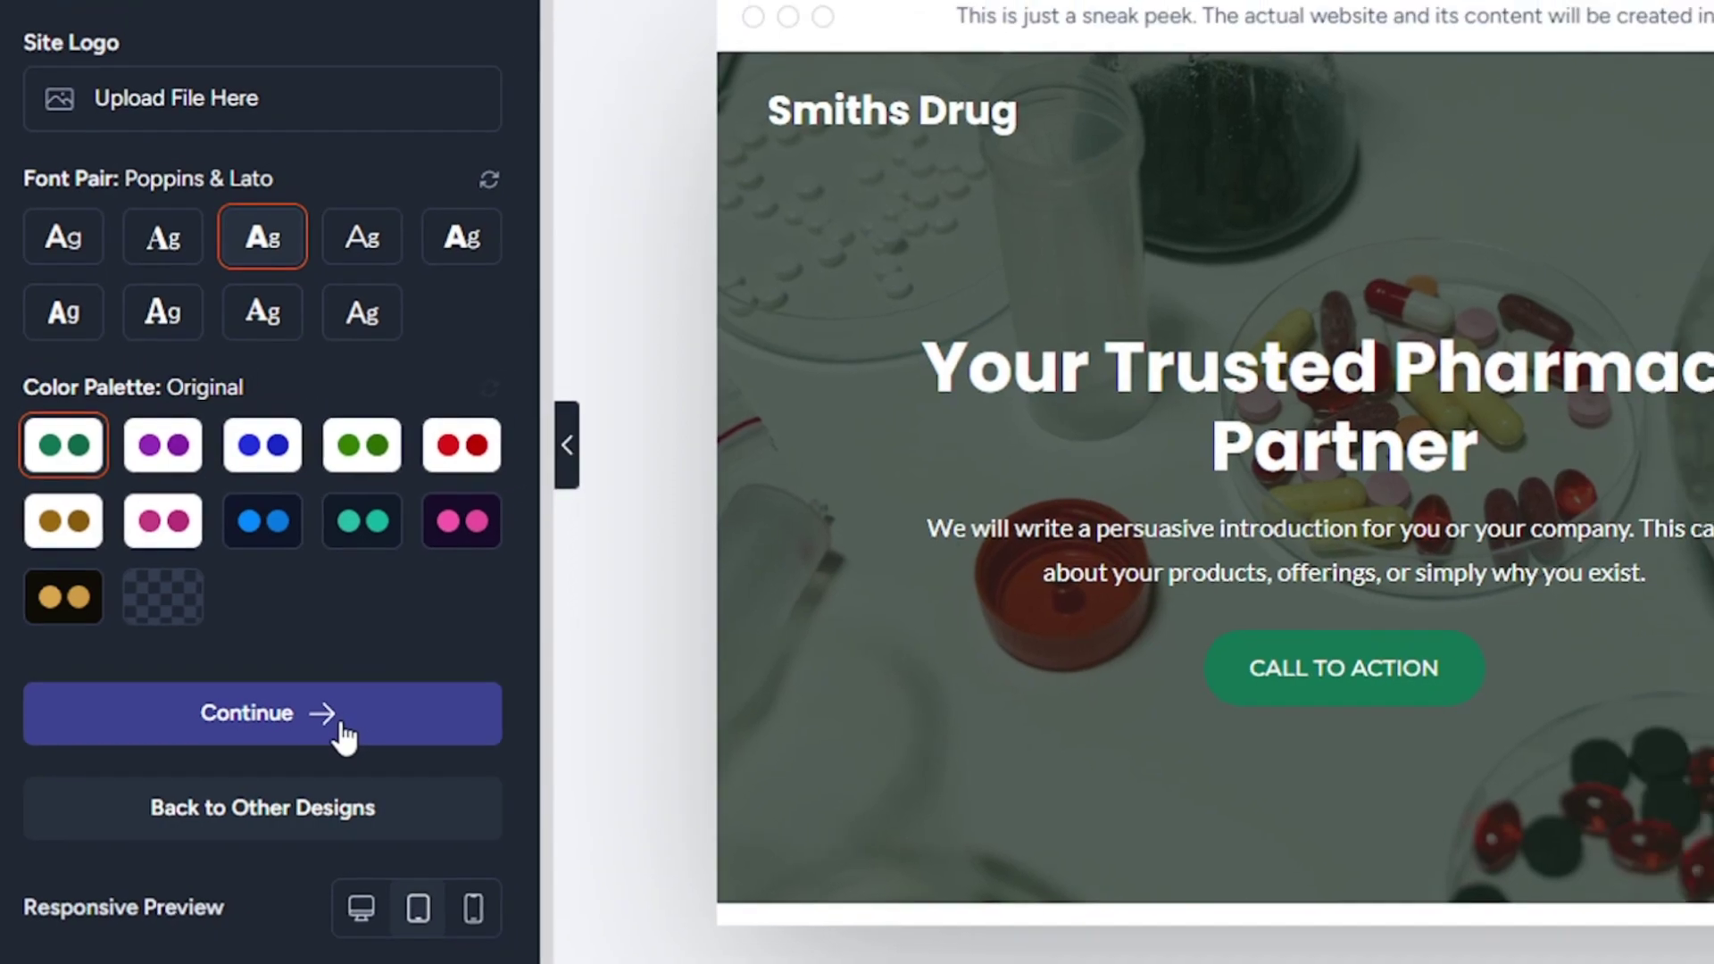
{"action": "left_click", "coordinate": [361, 723]}
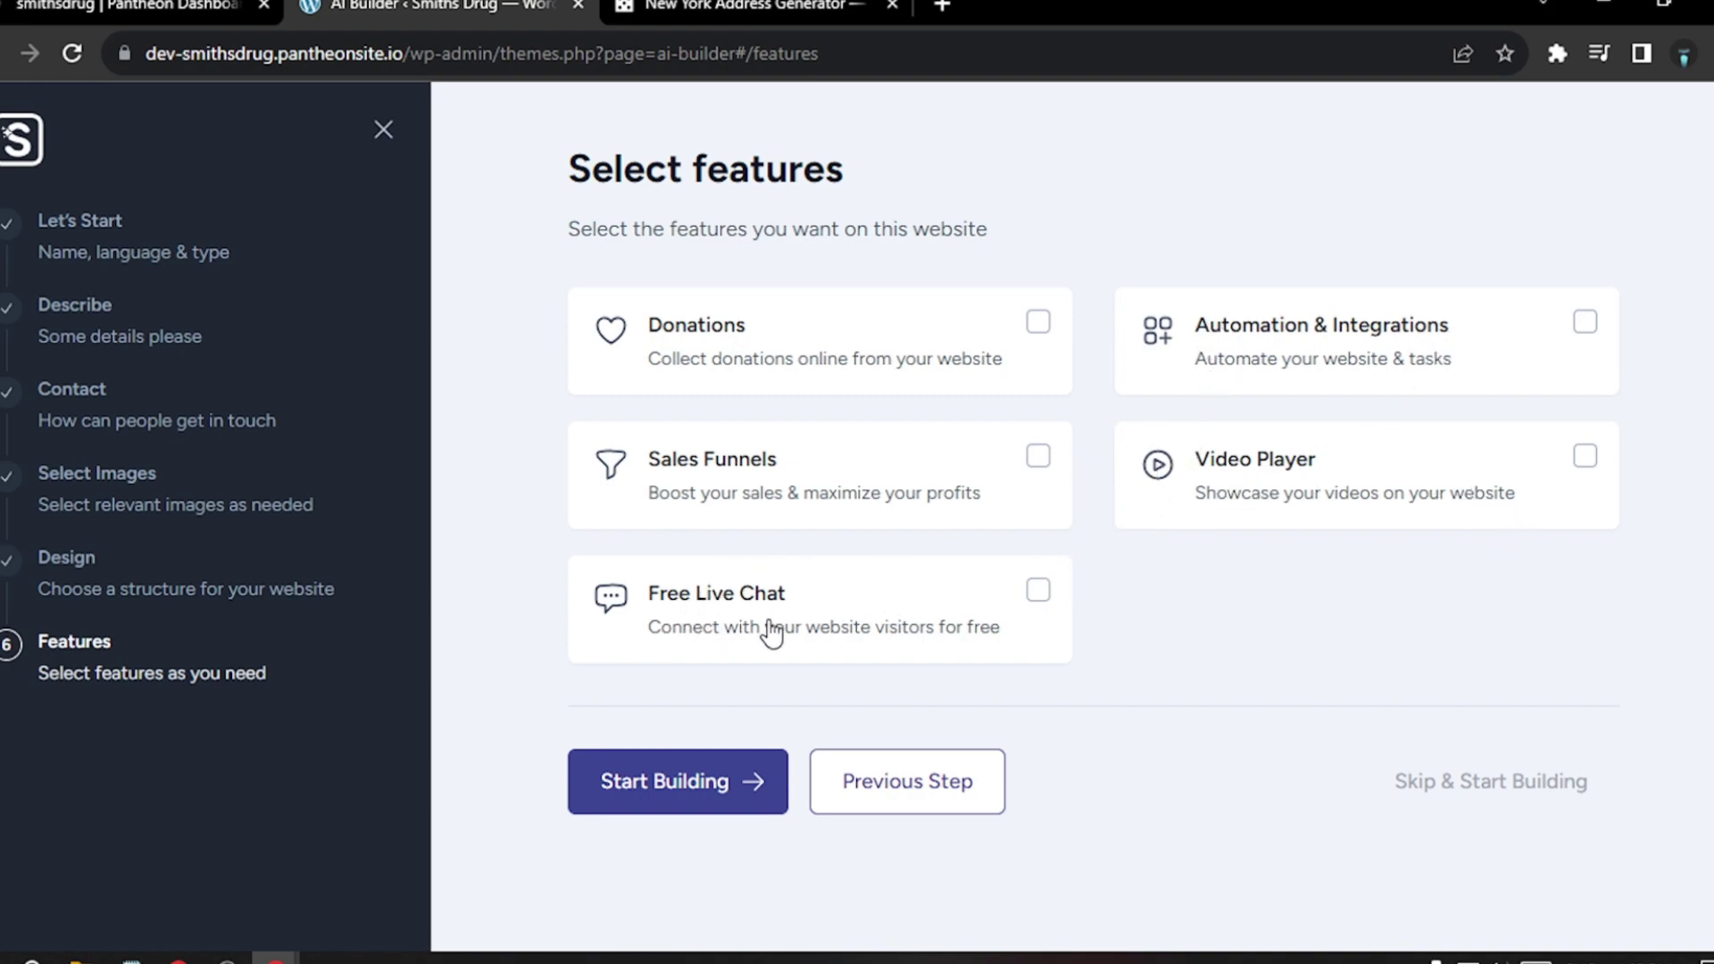
Step: Add the Free Live Chat feature and start building the Smiths Drug website
{"action": "left_click", "coordinate": [1039, 596]}
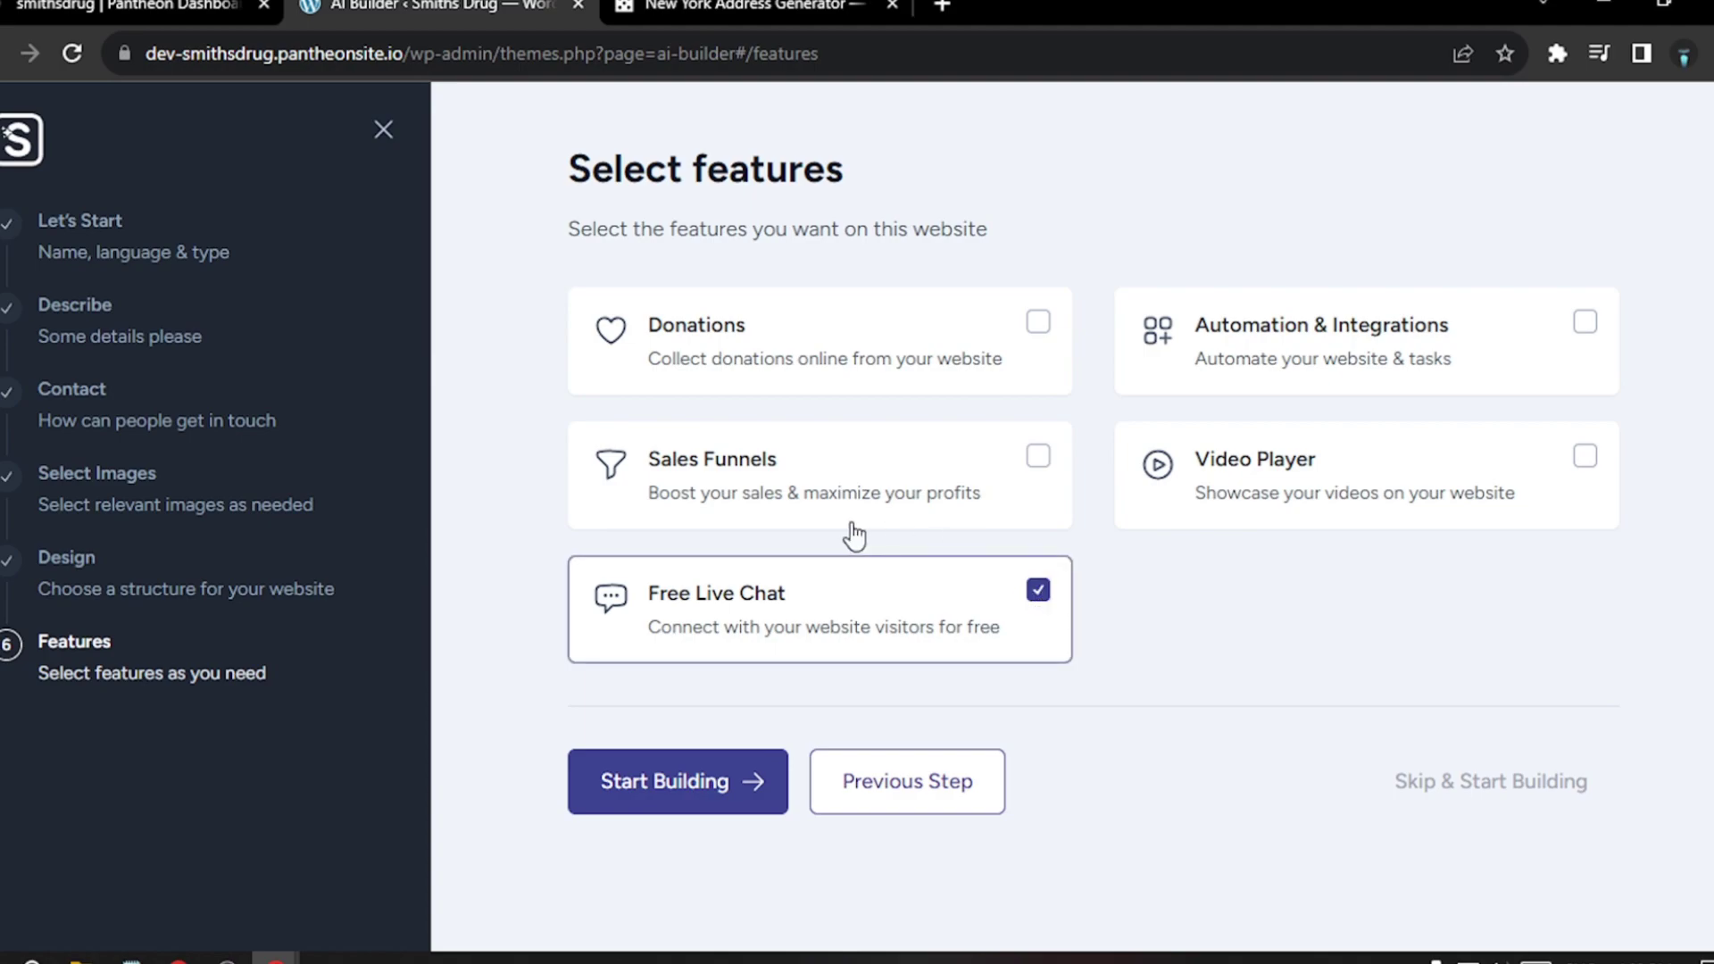
{"action": "left_click", "coordinate": [714, 803]}
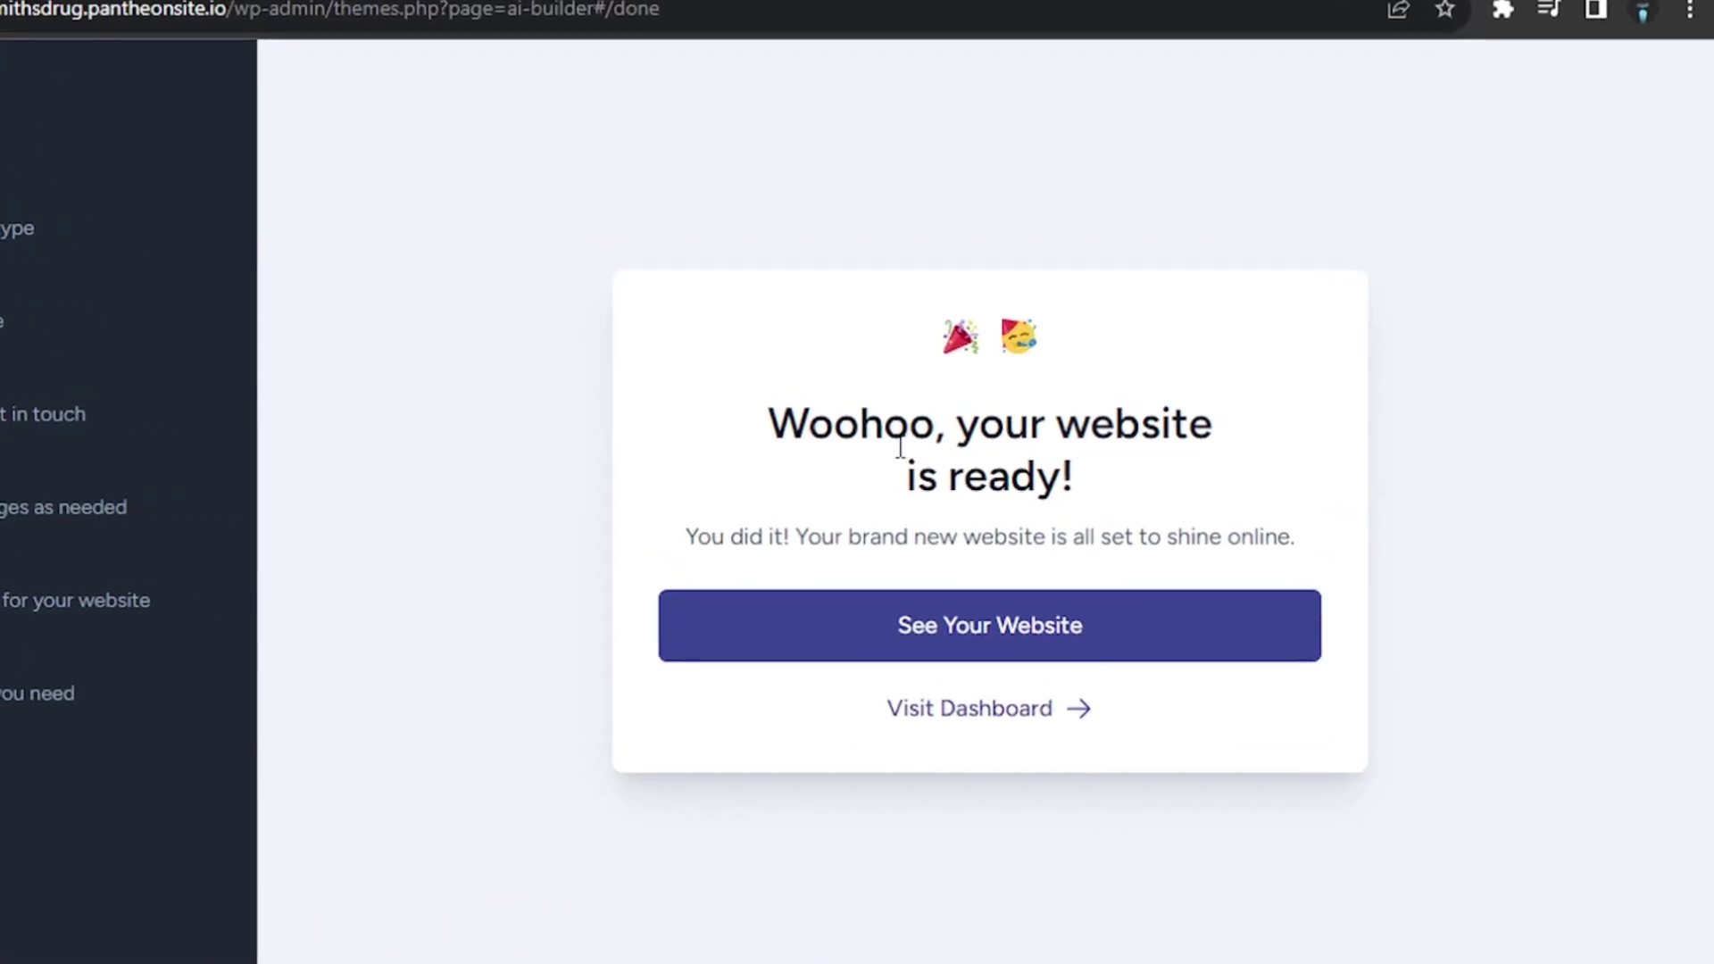
Step: Open the generated Smiths Drug homepage in a new tab and scroll through it to the footer and back
{"action": "left_click", "coordinate": [946, 654]}
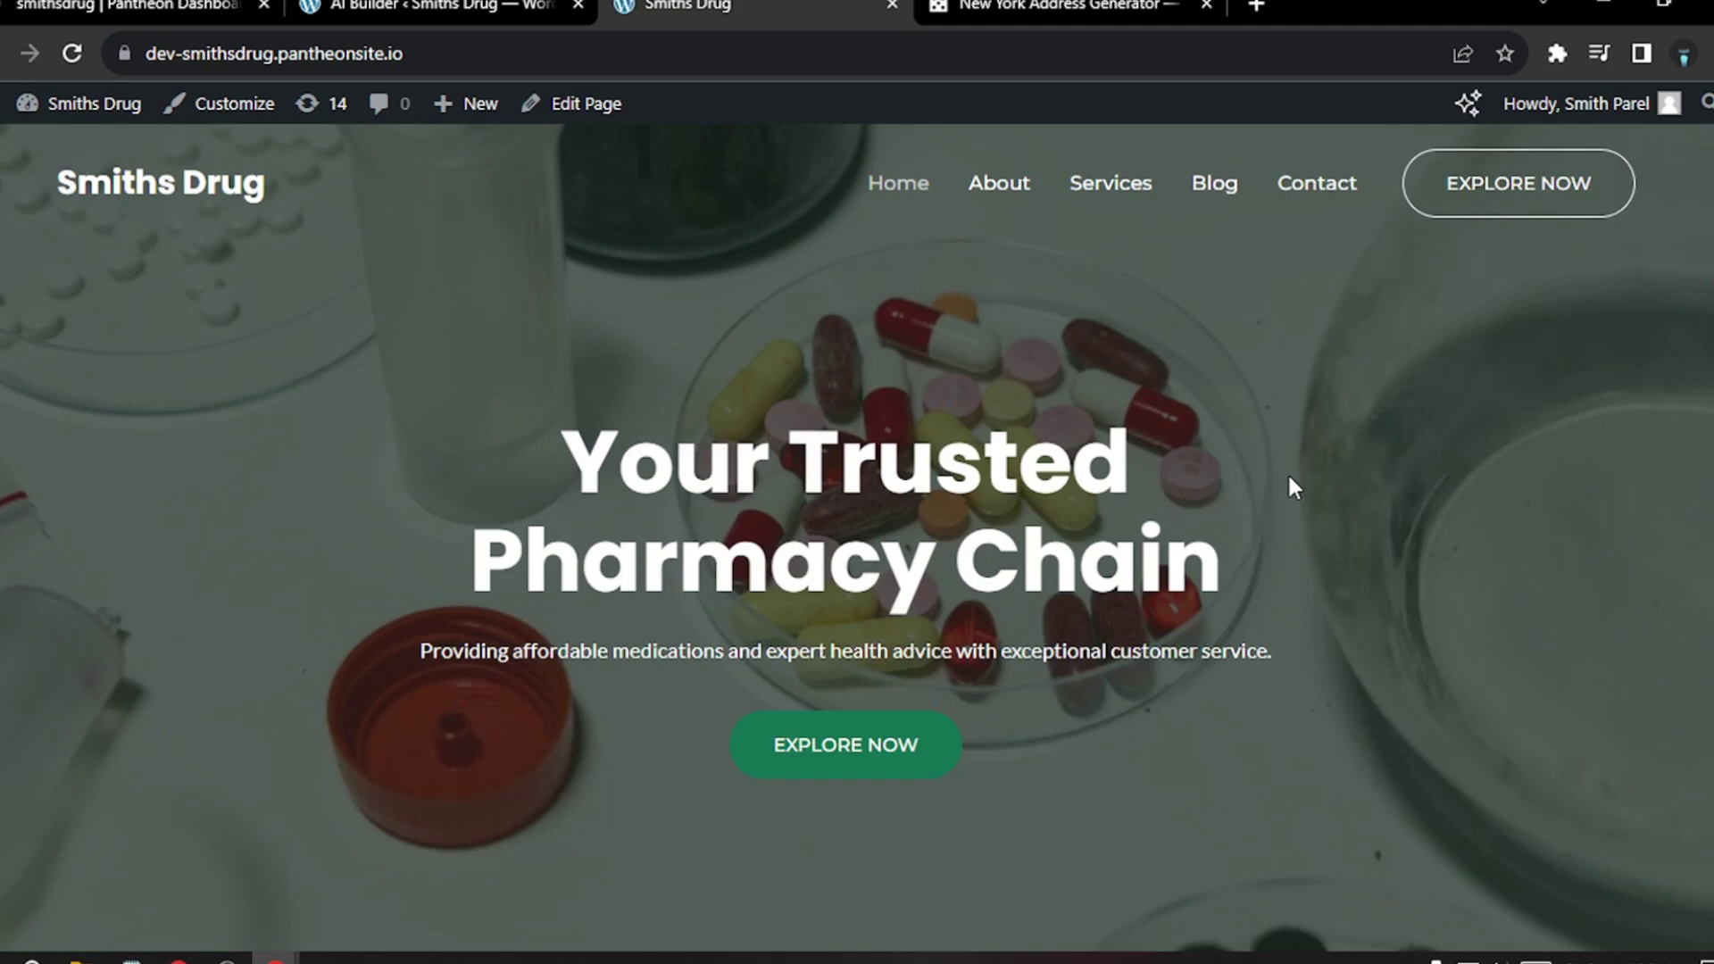
{"action": "scroll", "coordinate": [1289, 485], "scroll_direction": "down", "scroll_amount": 10}
{"action": "scroll", "coordinate": [1290, 479], "scroll_direction": "down", "scroll_amount": 15}
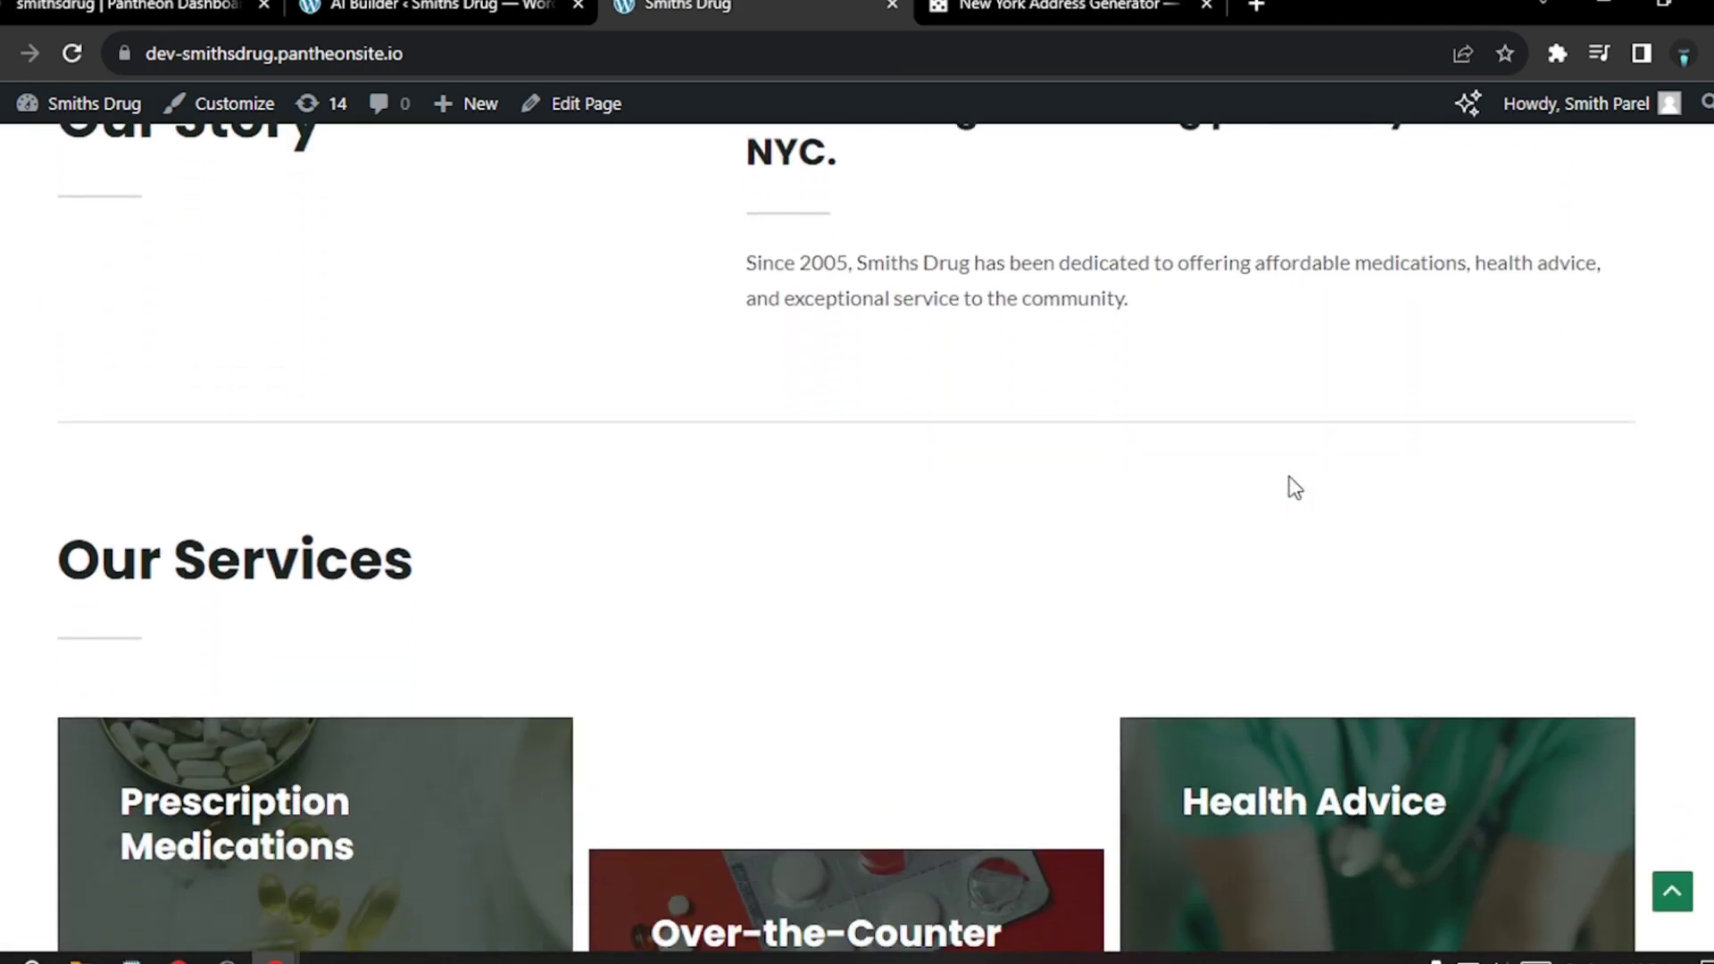
{"action": "scroll", "coordinate": [1294, 488], "scroll_direction": "down", "scroll_amount": 20}
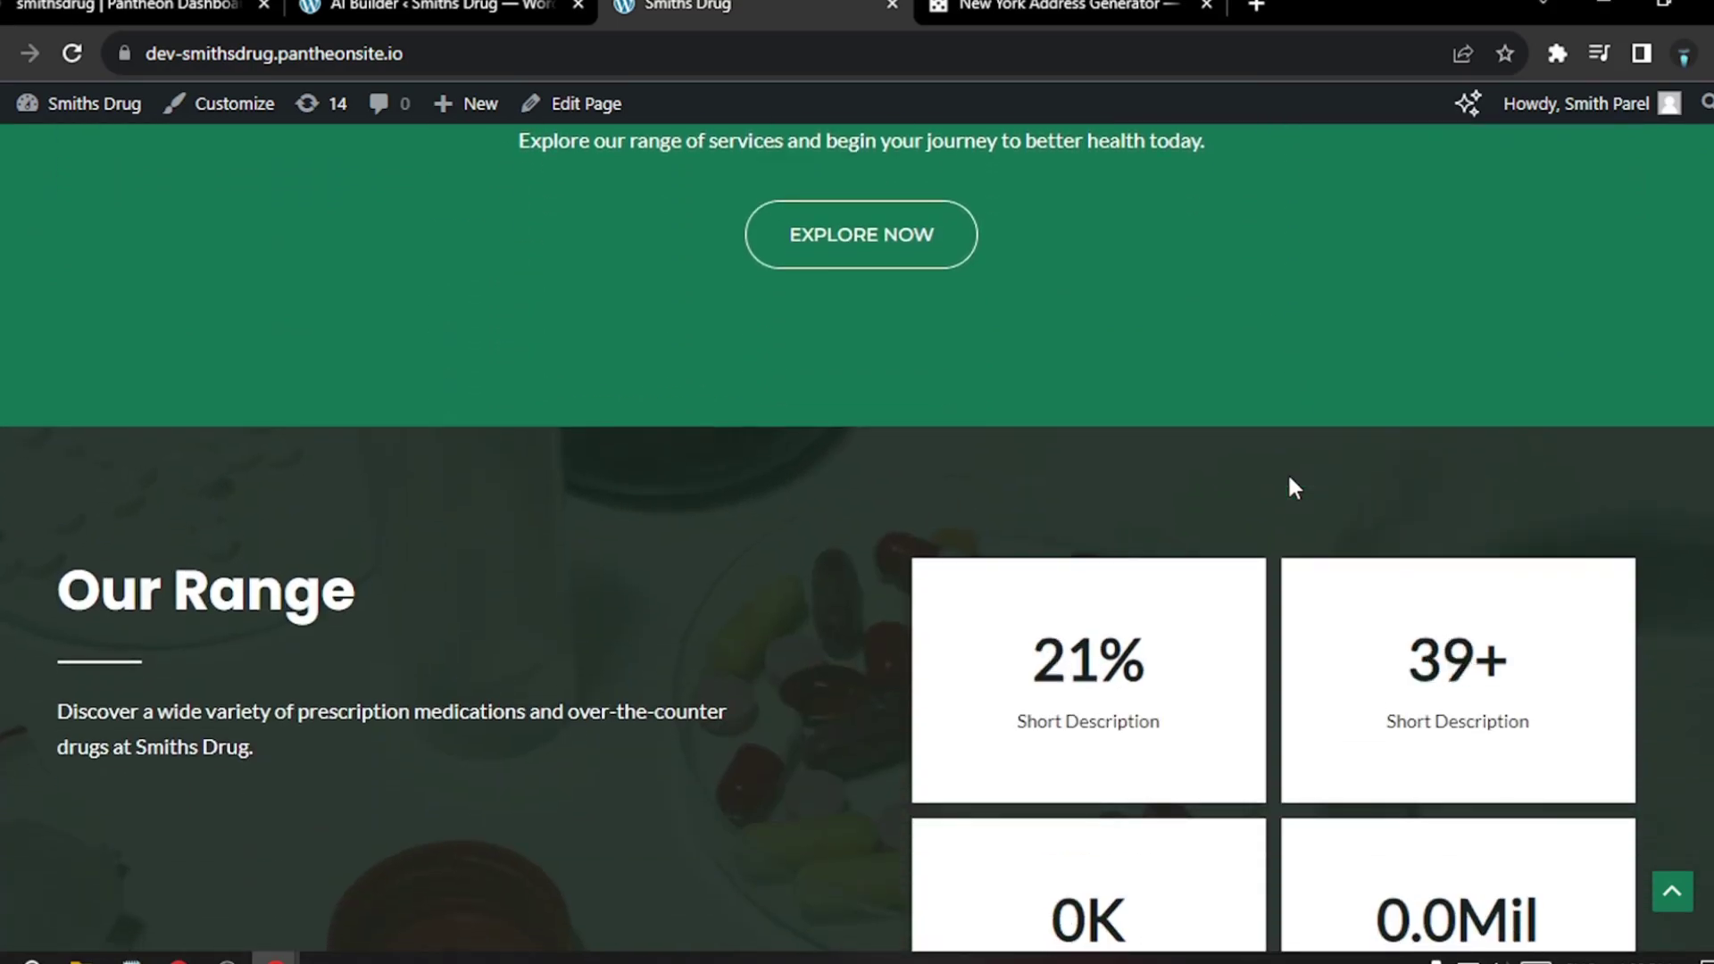
{"action": "scroll", "coordinate": [1289, 478], "scroll_direction": "down", "scroll_amount": 15}
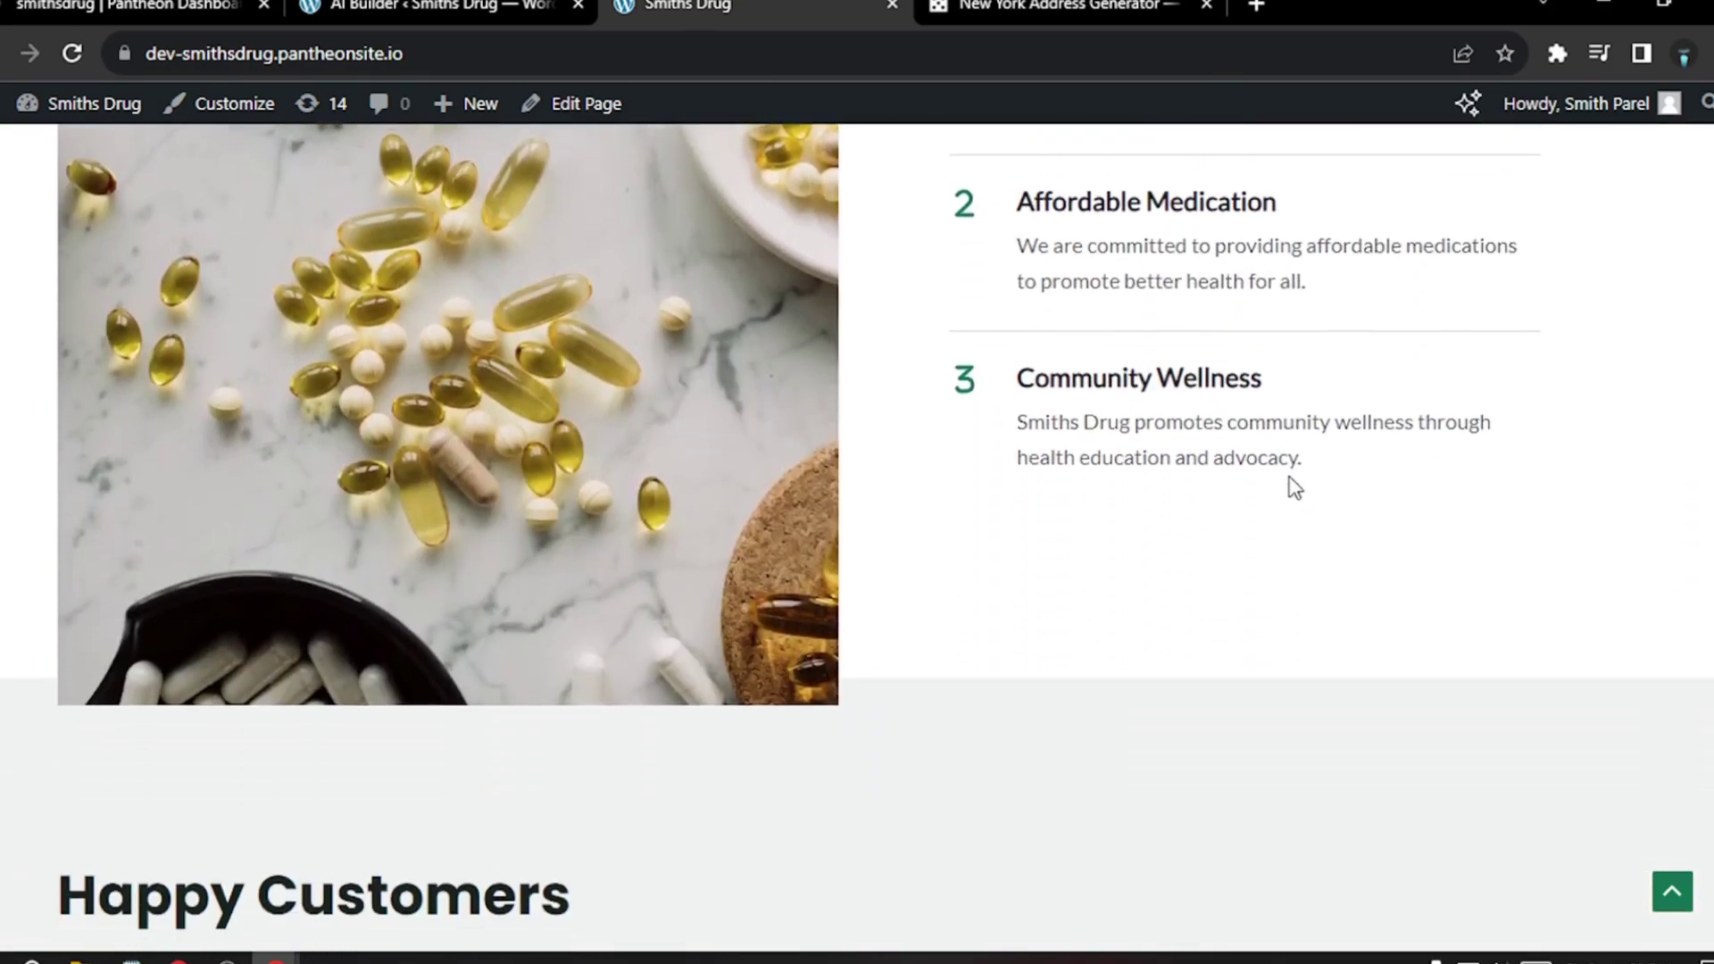
{"action": "scroll", "coordinate": [1289, 480], "scroll_direction": "down", "scroll_amount": 5}
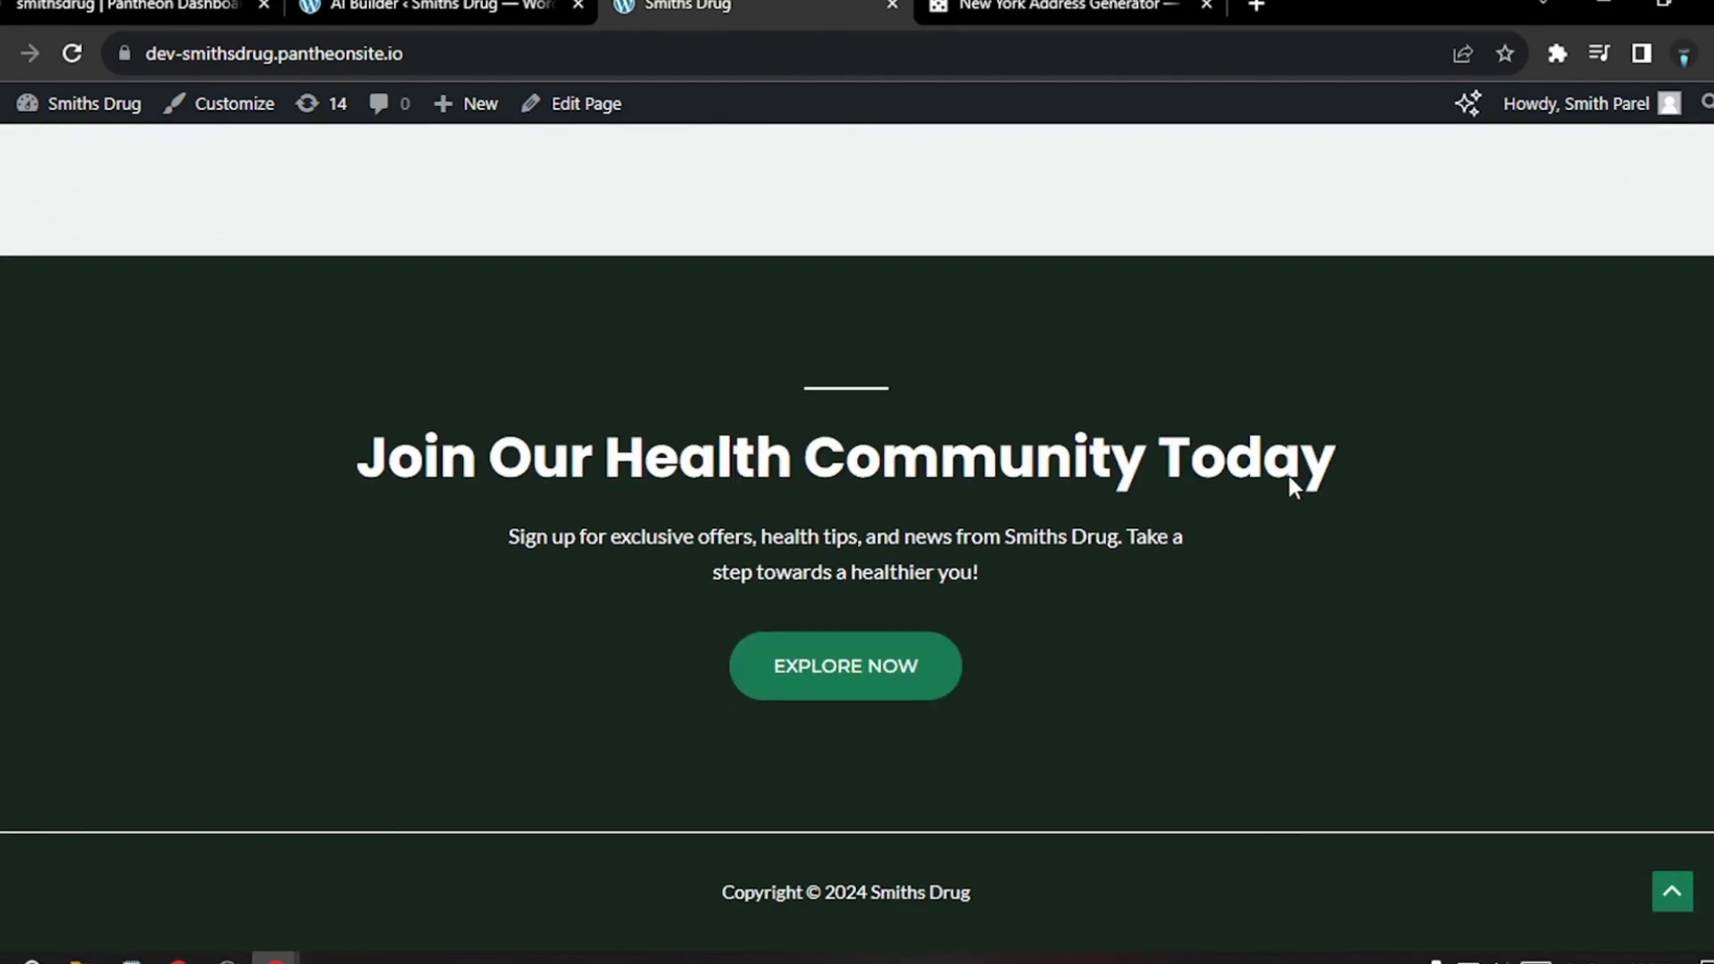
{"action": "scroll", "coordinate": [1289, 479], "scroll_direction": "up", "scroll_amount": 14}
{"action": "scroll", "coordinate": [1289, 478], "scroll_direction": "up", "scroll_amount": 20}
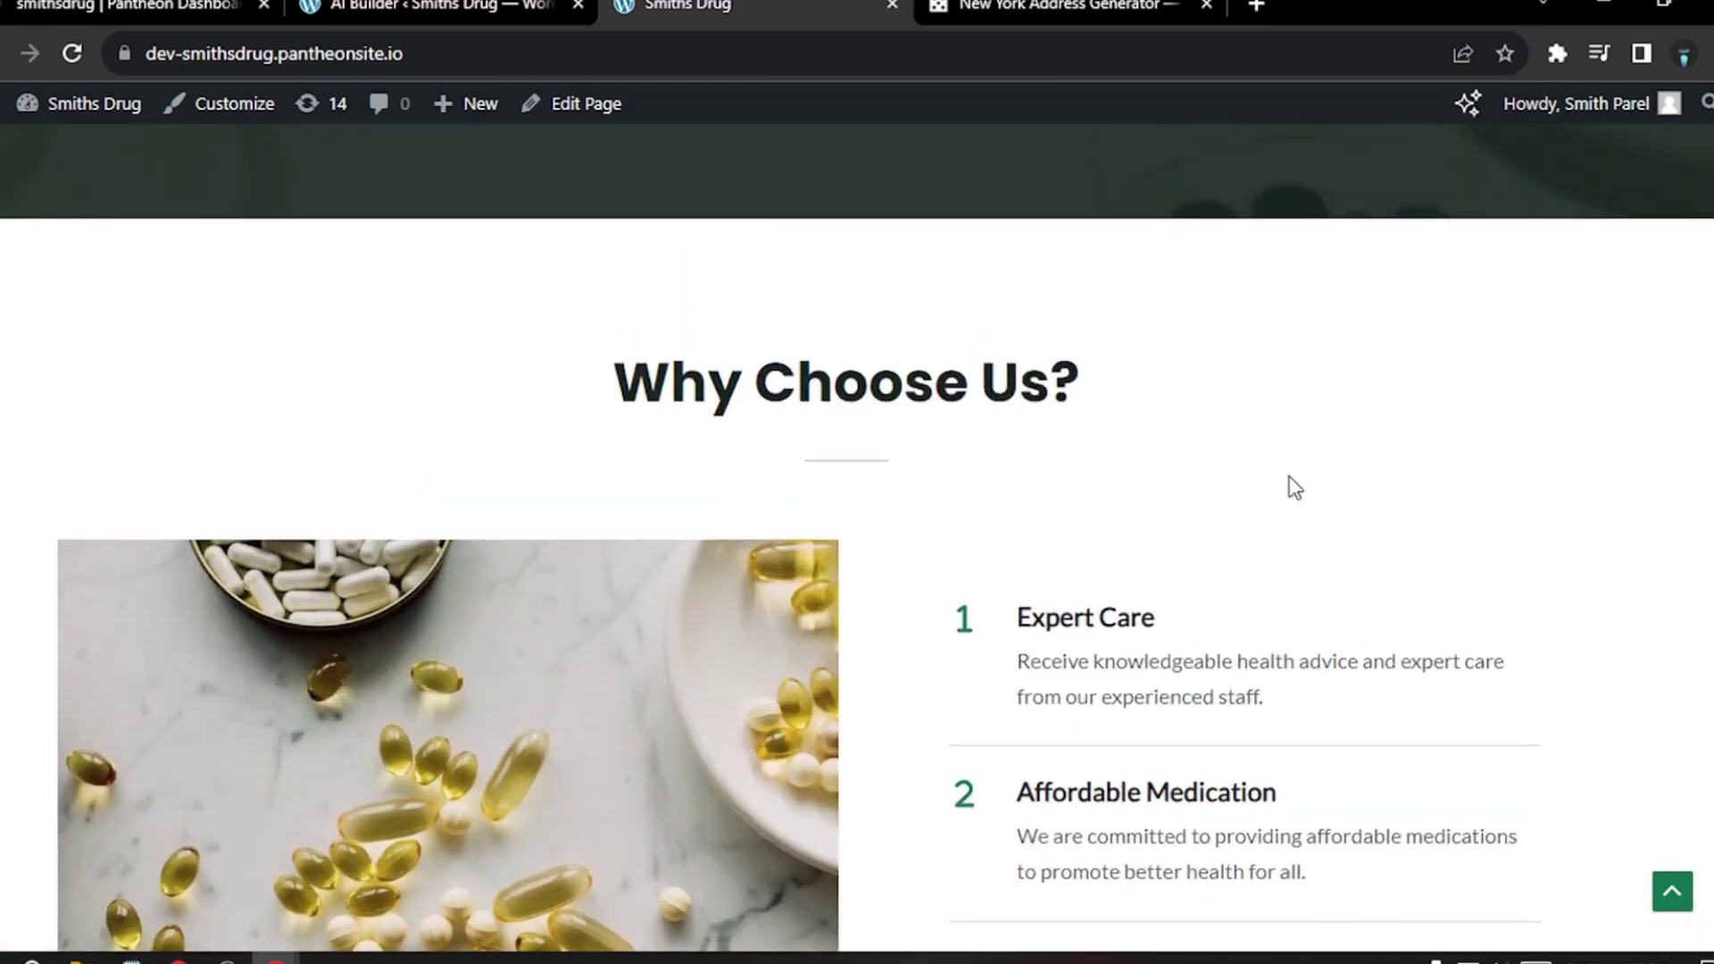
{"action": "scroll", "coordinate": [1288, 478], "scroll_direction": "up", "scroll_amount": 12}
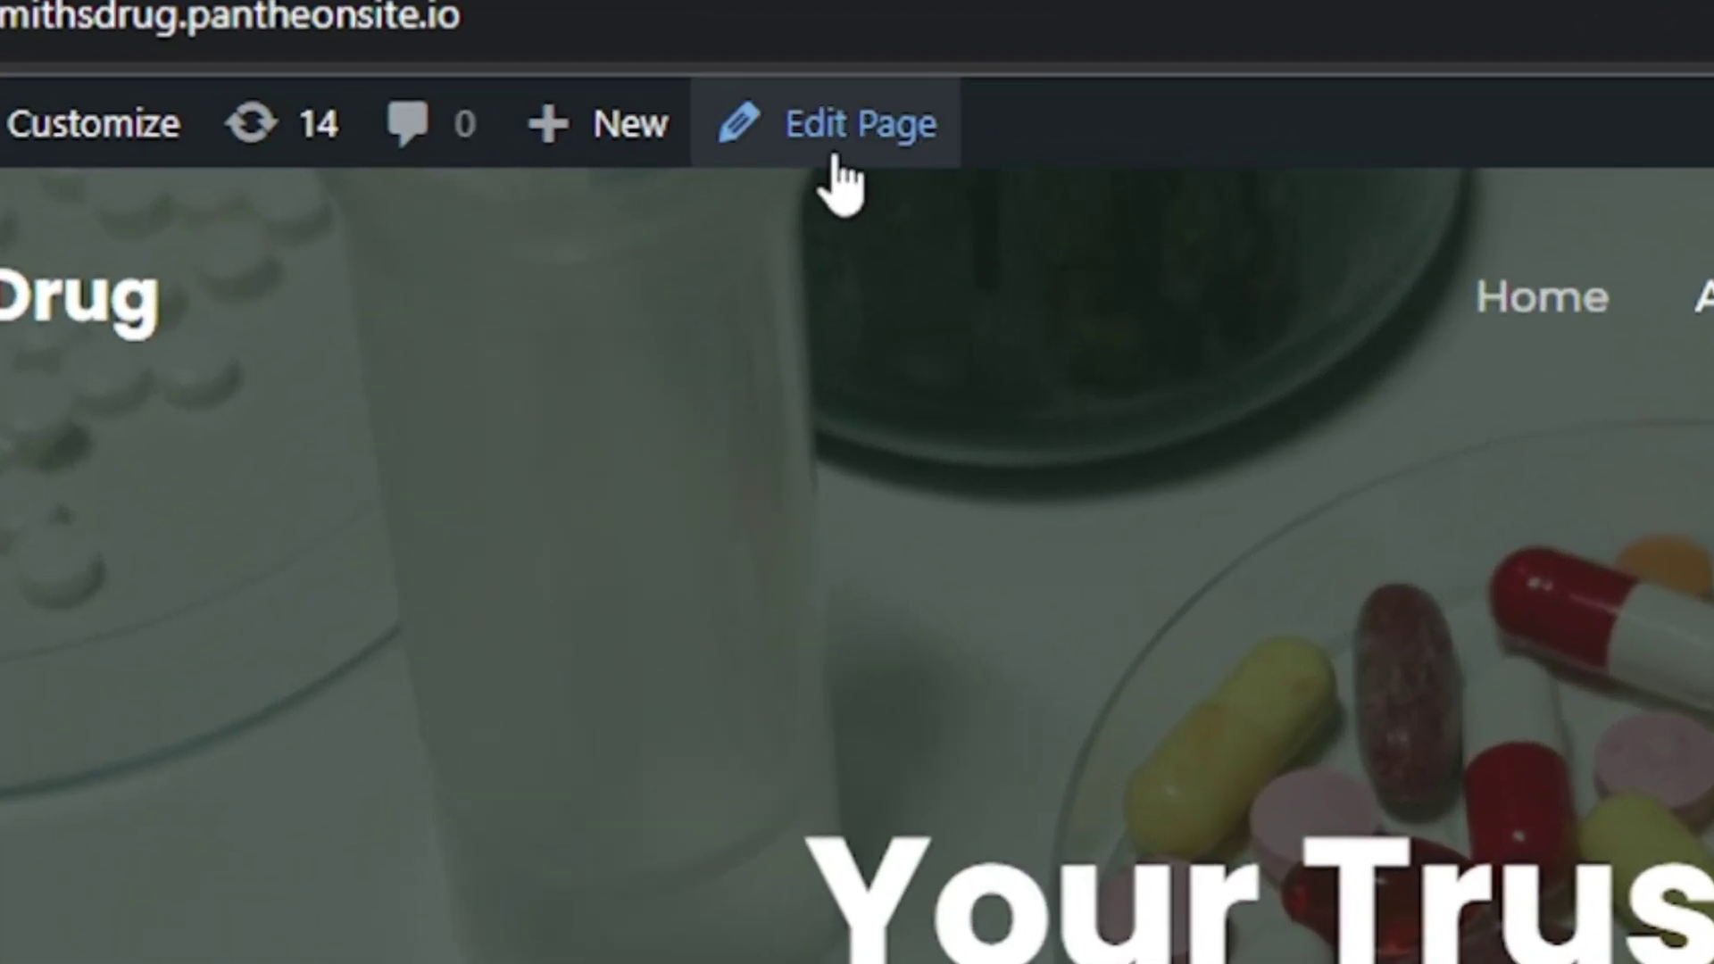
Step: Replace the hero headline with the AI rephrase 'The Pharmacy Chain You Can Rely On', update and view the page
{"action": "left_click", "coordinate": [834, 159]}
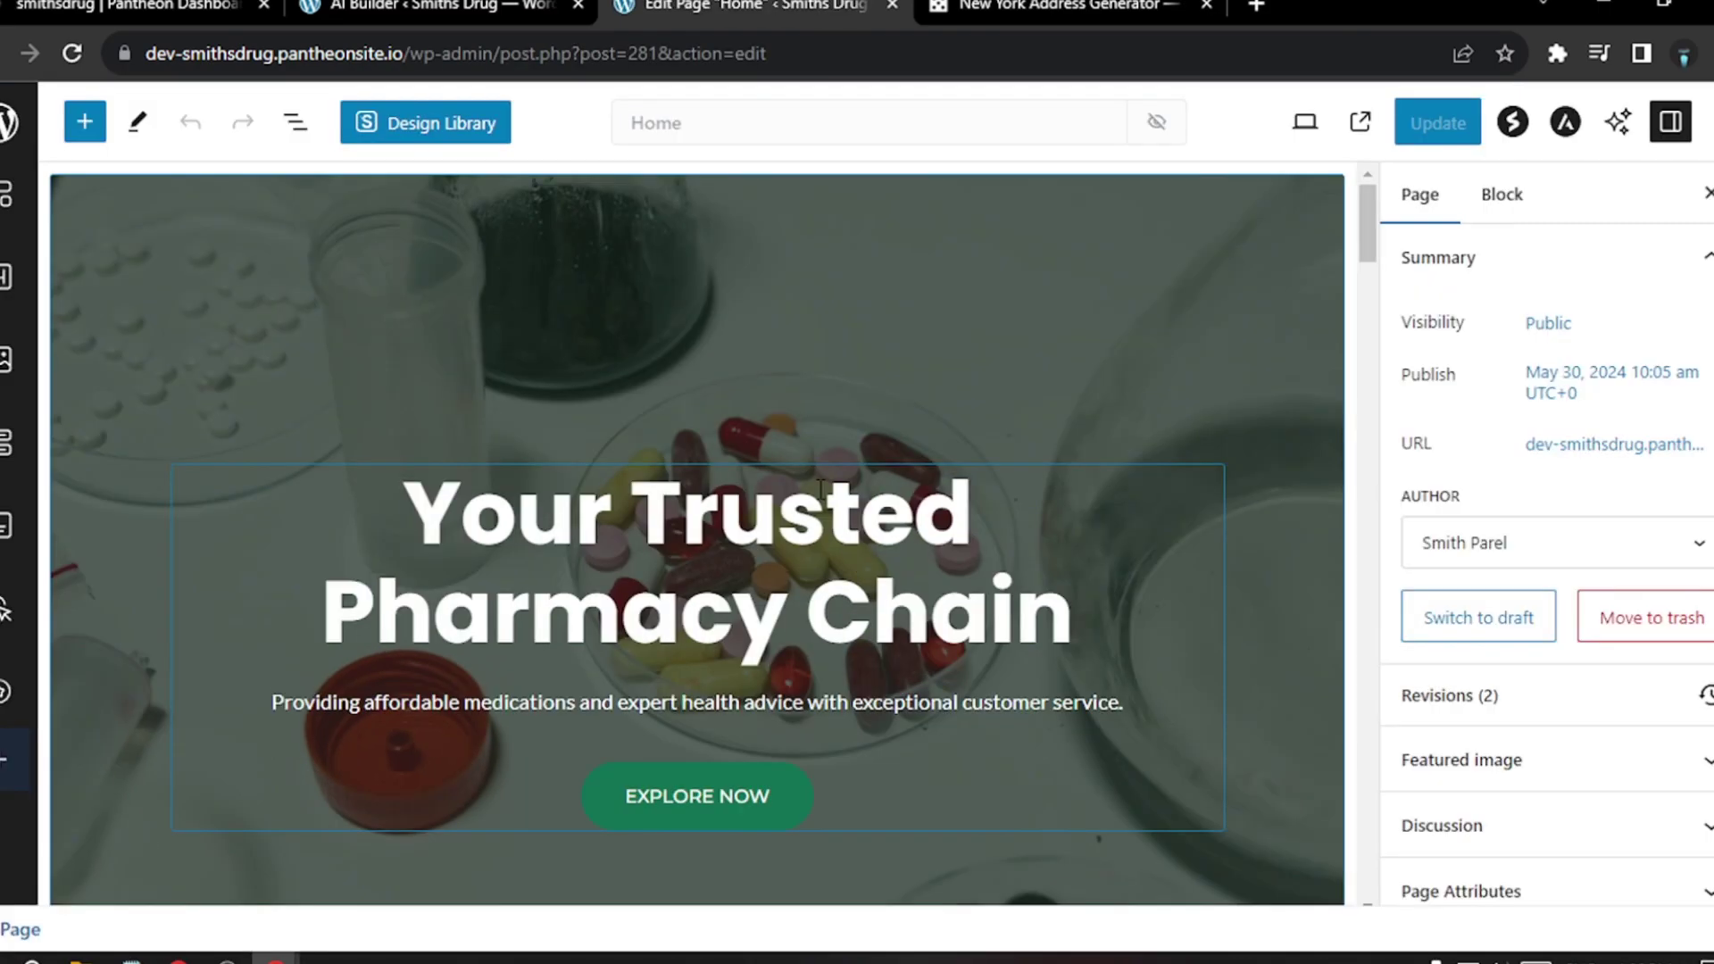
{"action": "triple_click", "coordinate": [420, 504]}
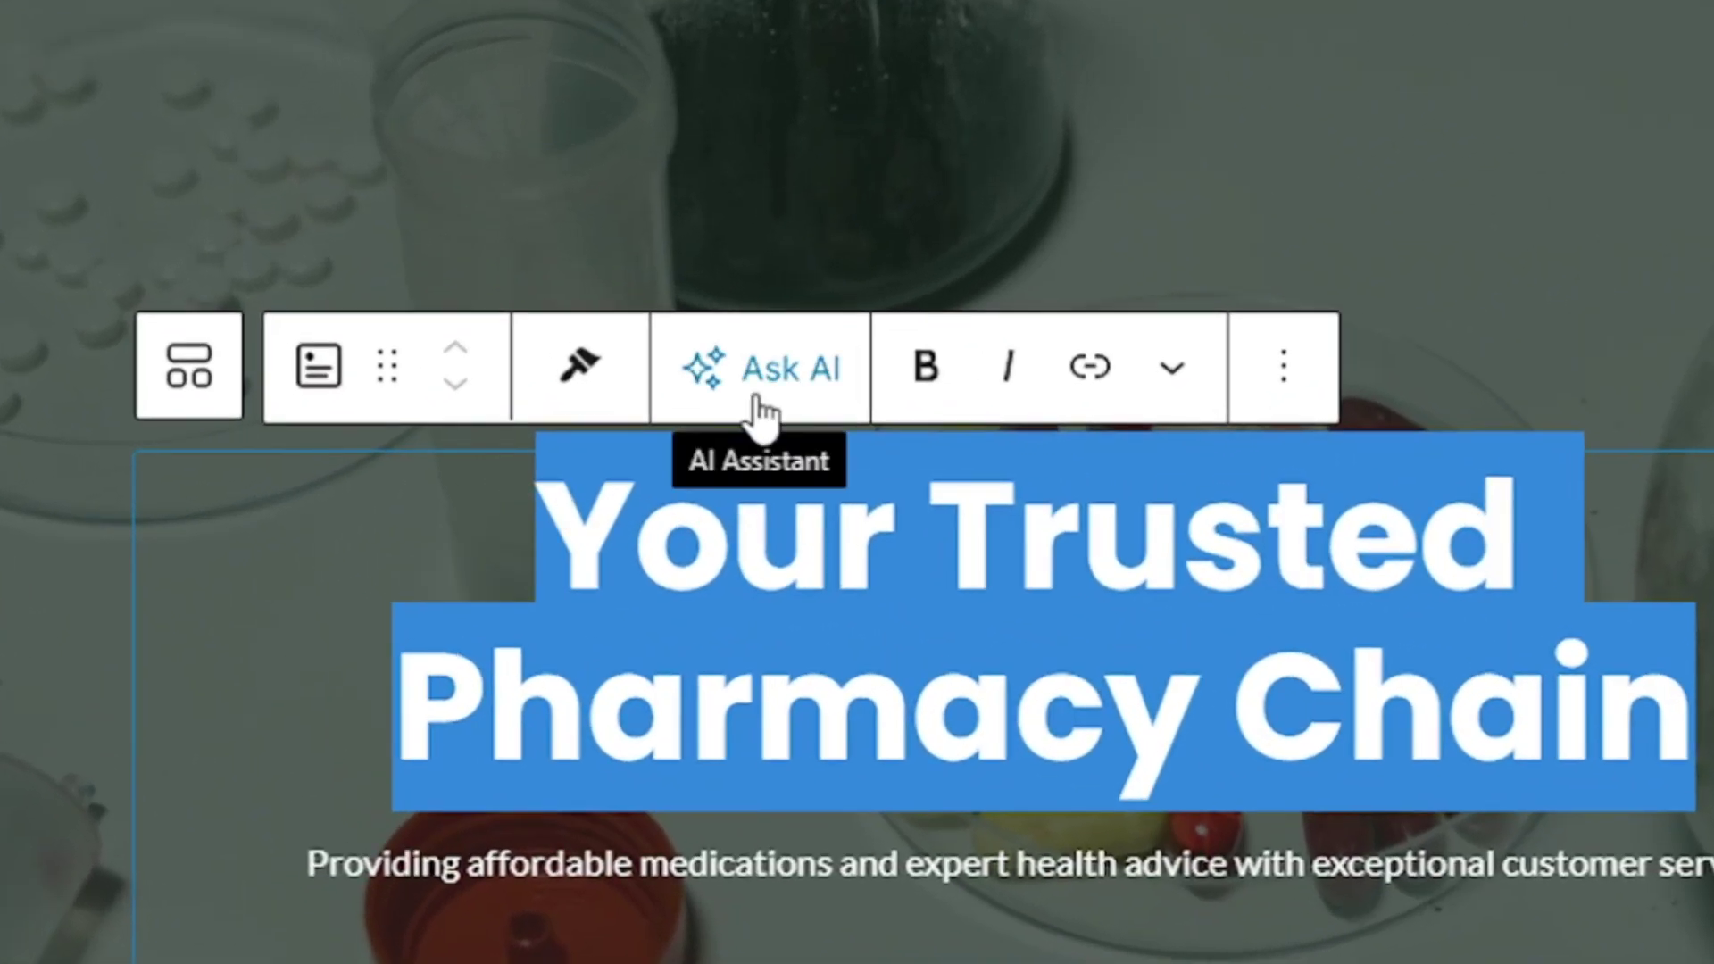
{"action": "left_click", "coordinate": [757, 415]}
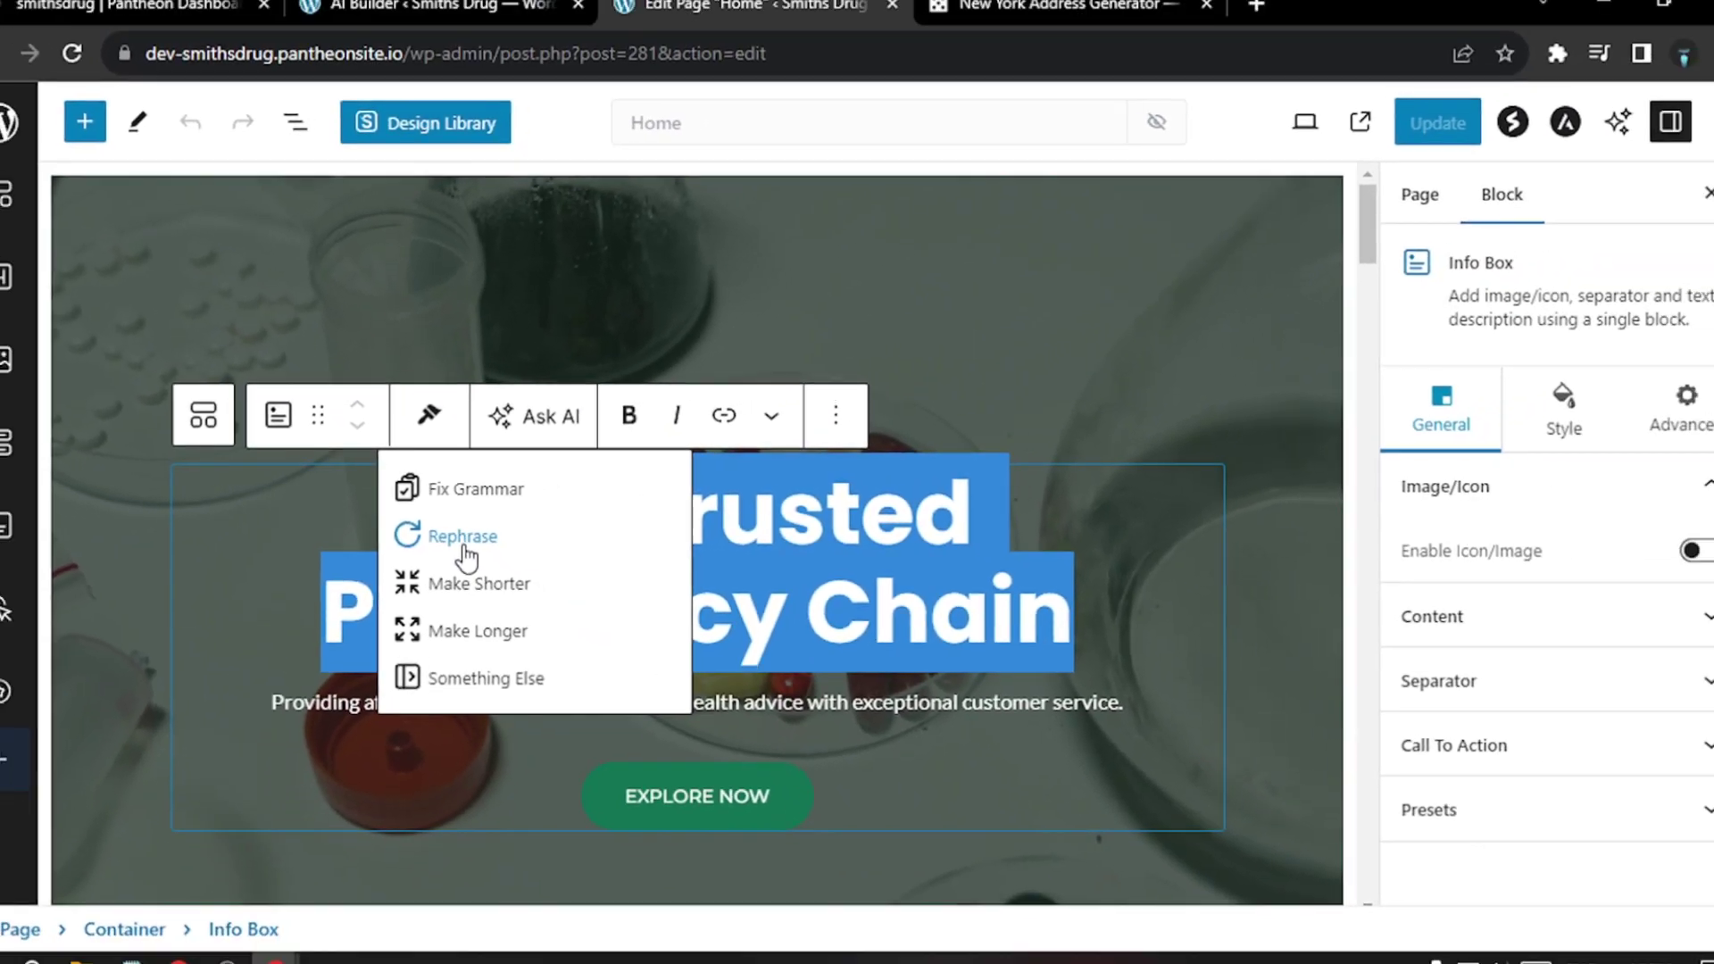
{"action": "left_click", "coordinate": [463, 538]}
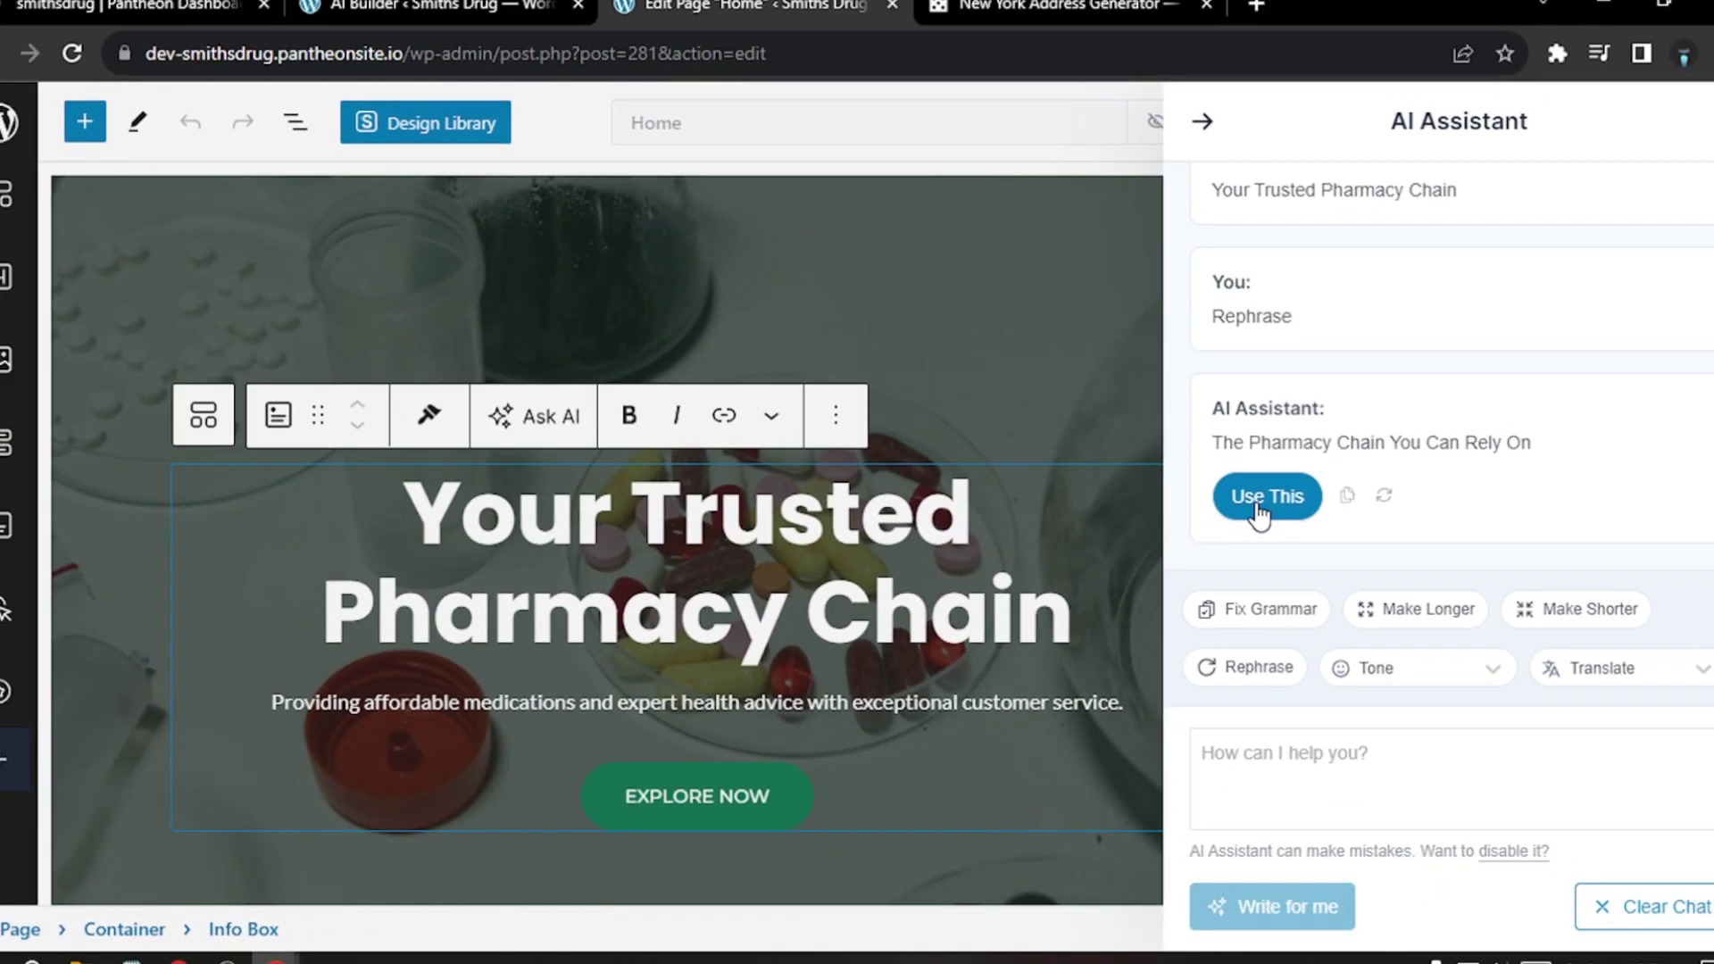
{"action": "left_click", "coordinate": [769, 526]}
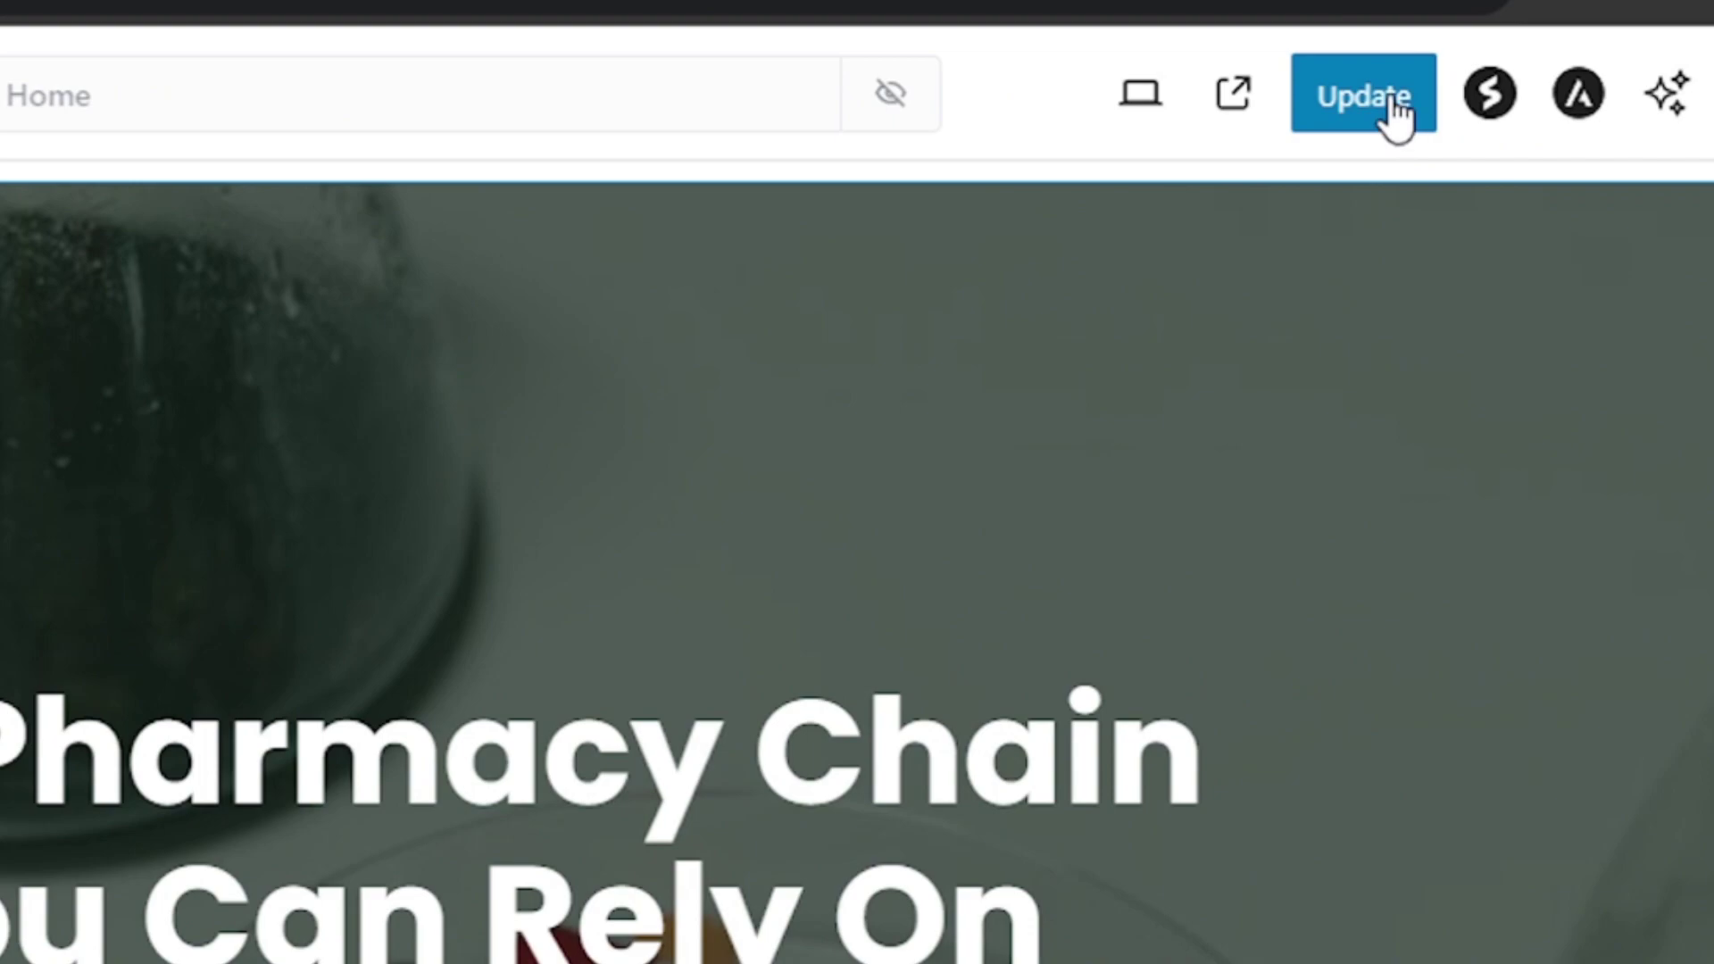
{"action": "left_click", "coordinate": [1395, 111]}
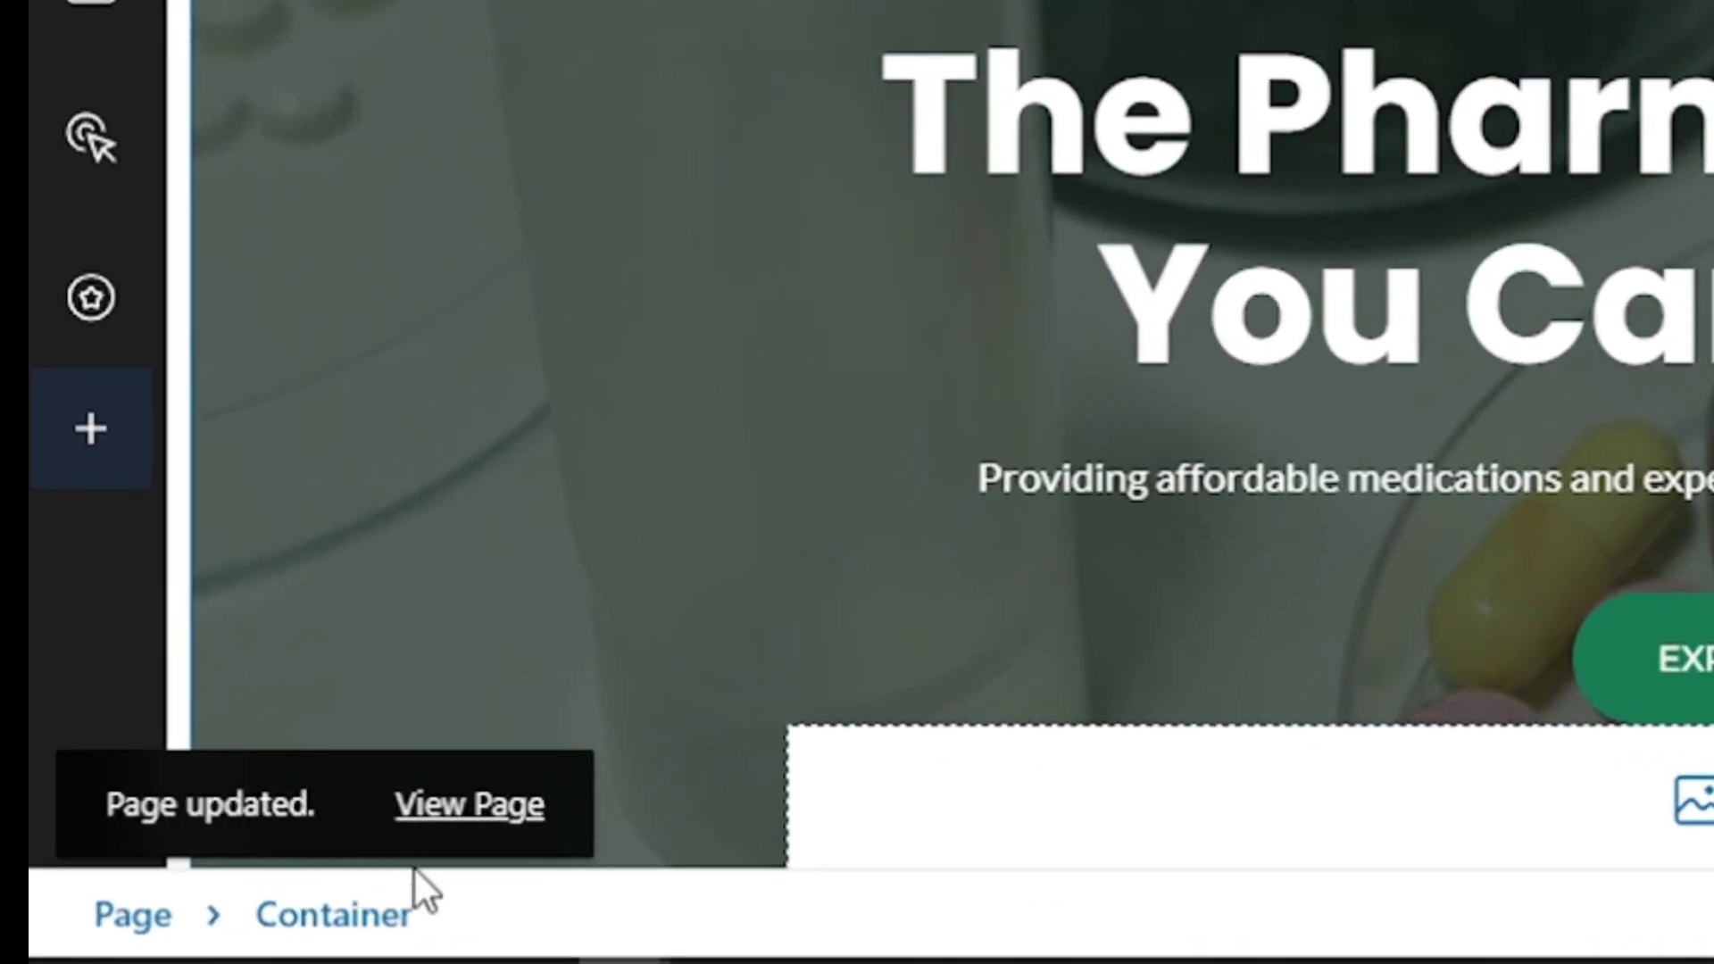
{"action": "left_click", "coordinate": [446, 834]}
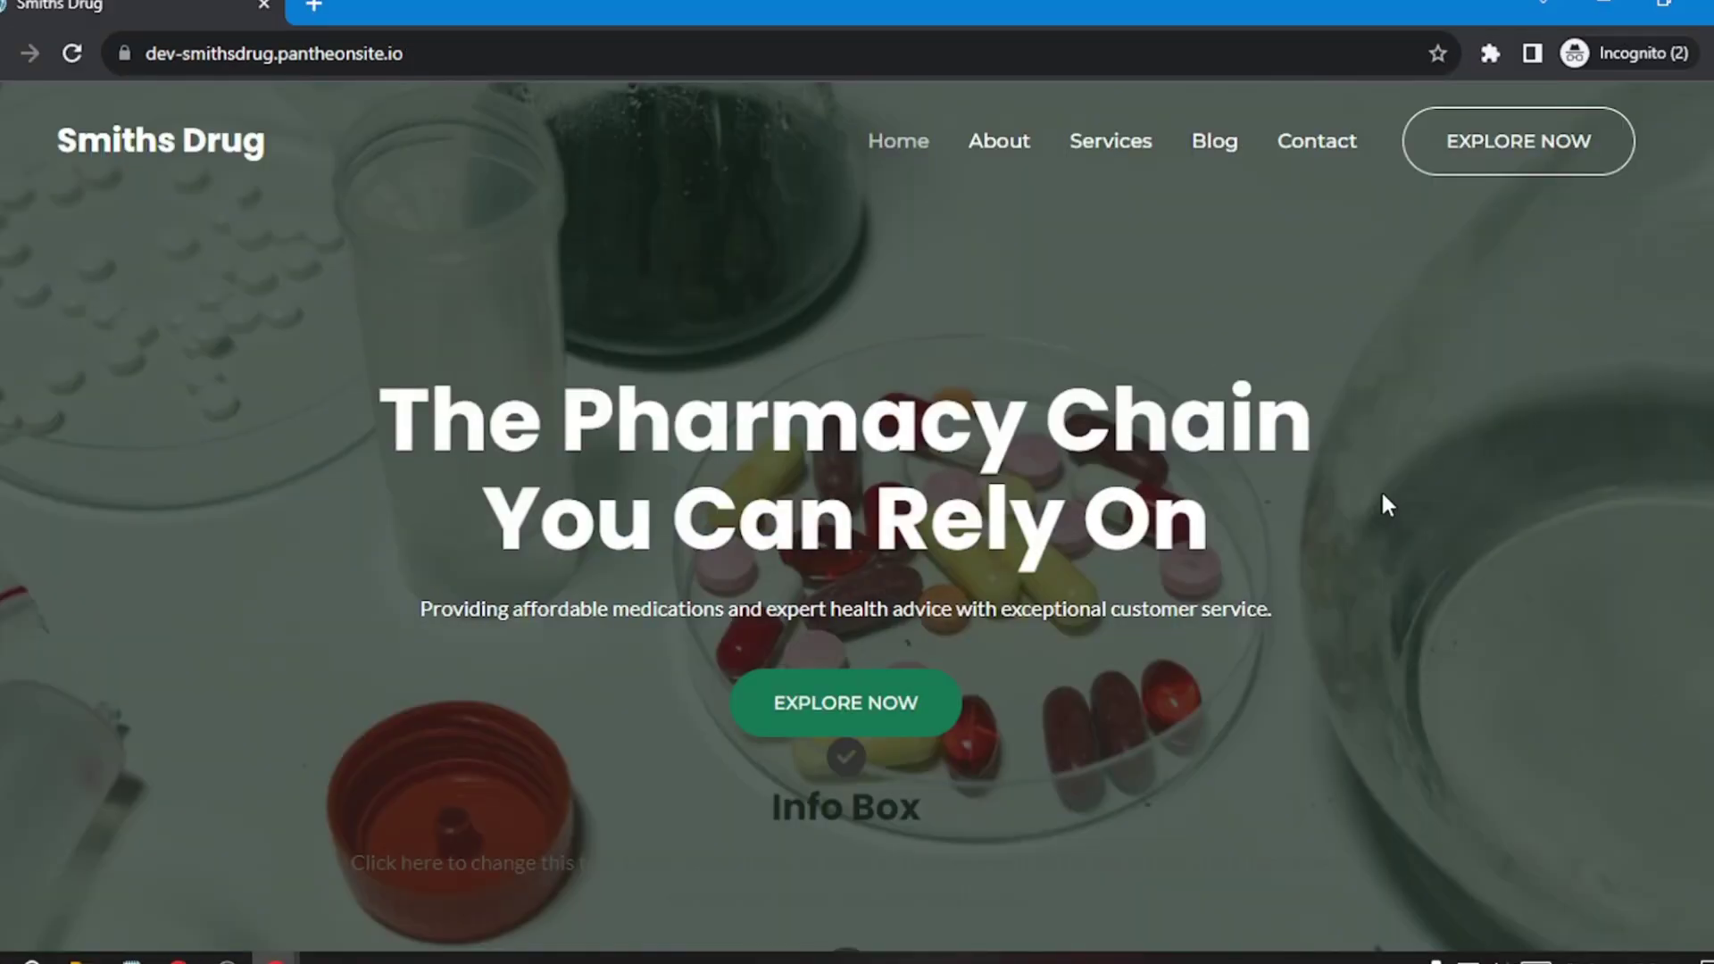
Step: Append \admin to the site address and log in to the WordPress dashboard
{"action": "left_click", "coordinate": [478, 51]}
{"action": "left_click", "coordinate": [478, 52]}
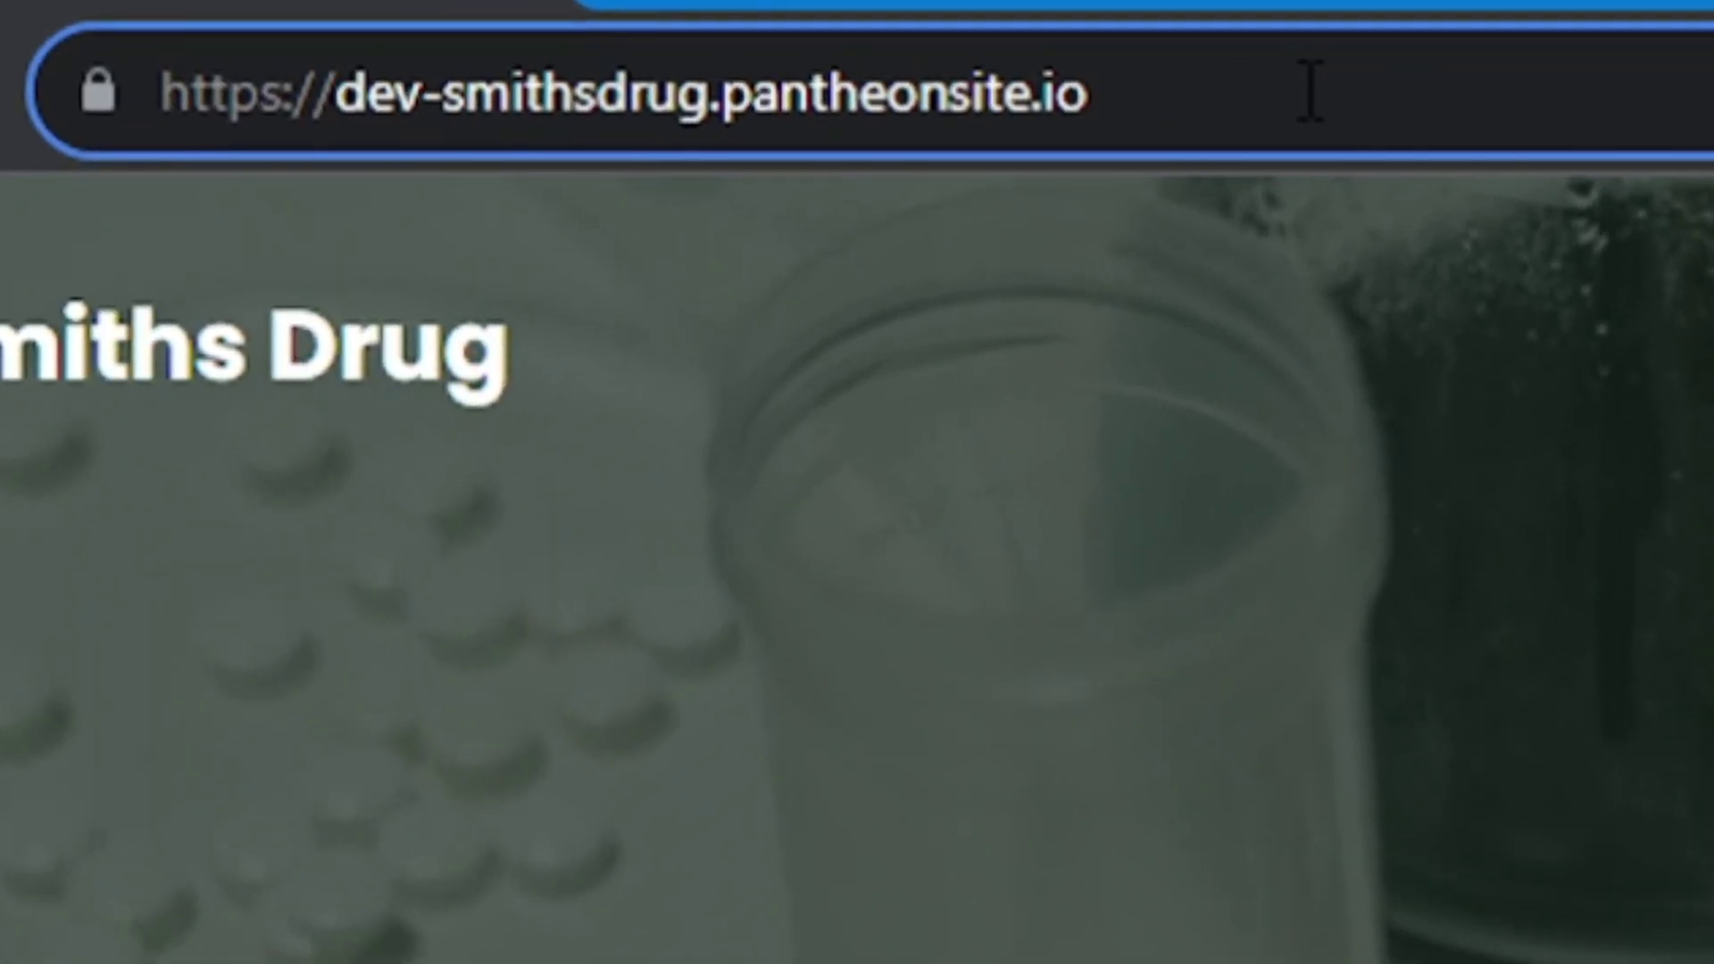
{"action": "type", "text": "\\"}
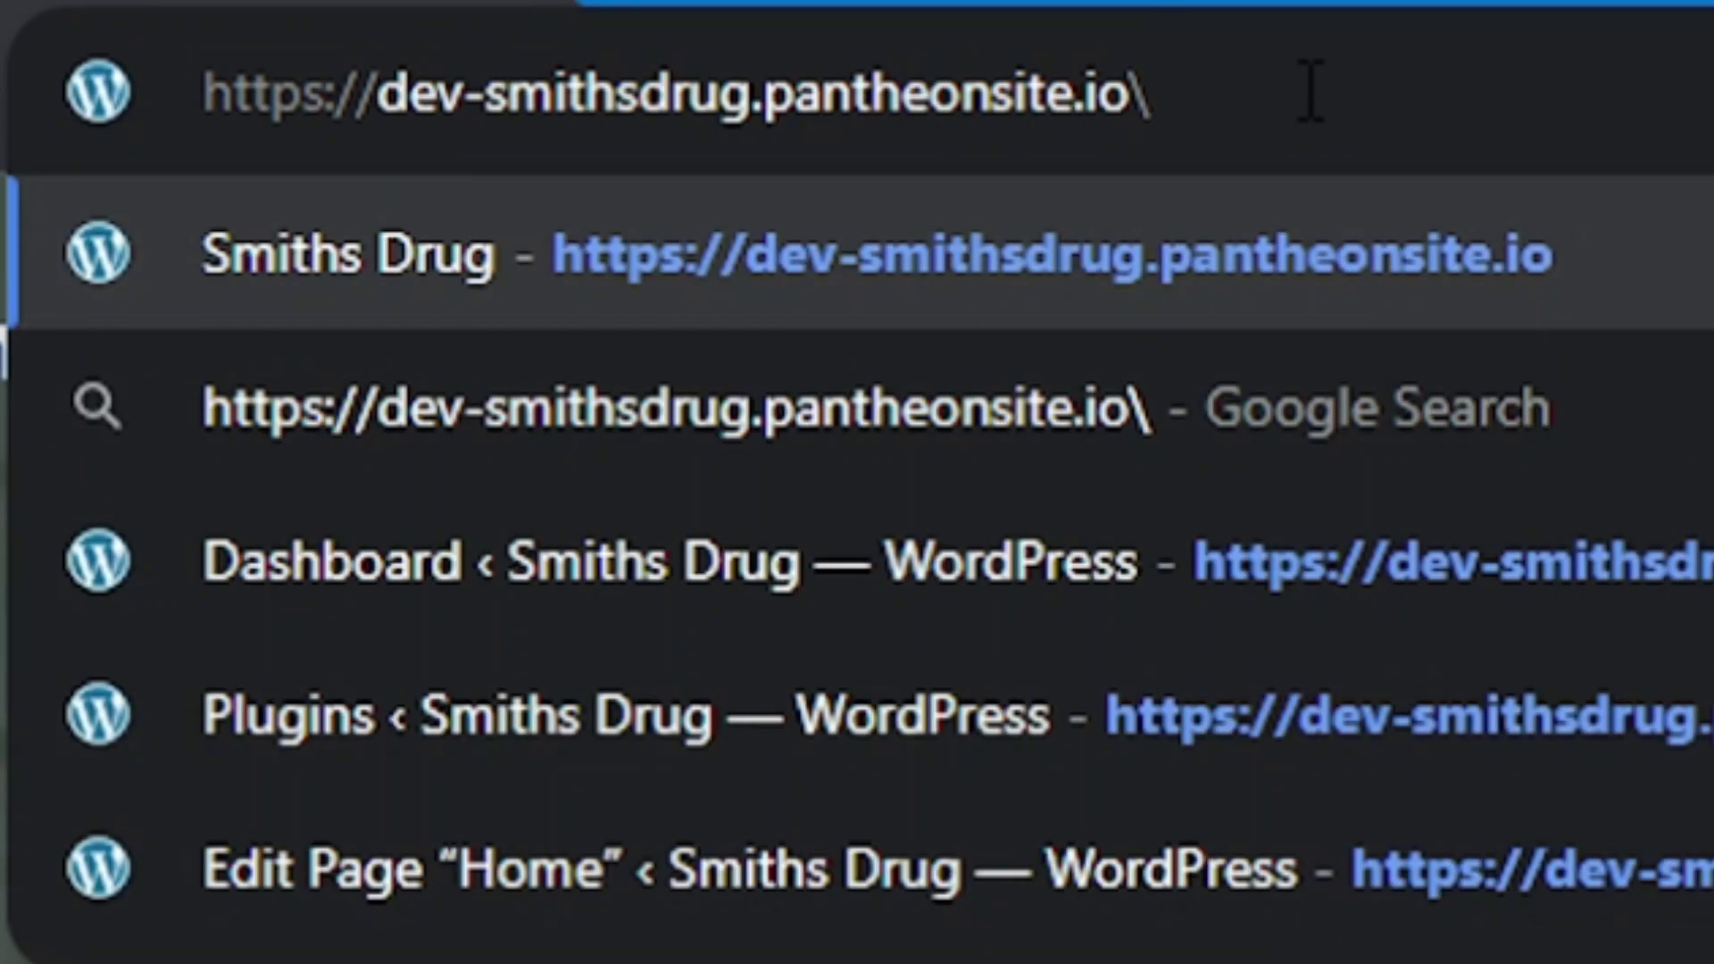
{"action": "type", "text": "admin"}
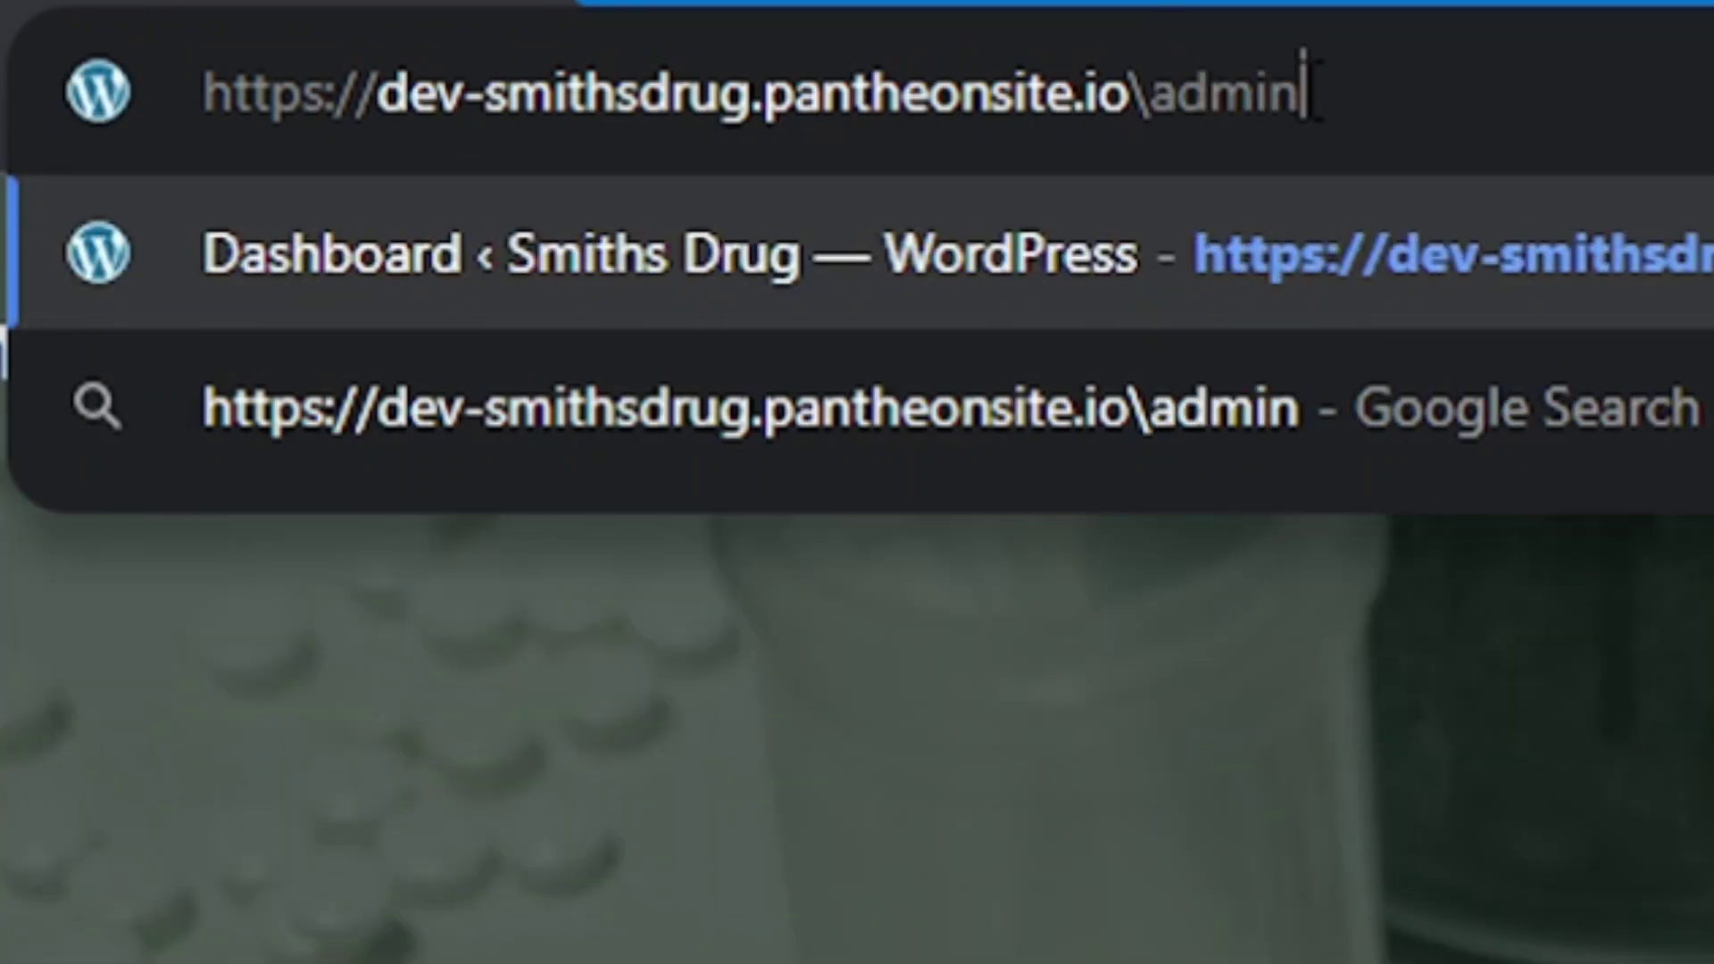
{"action": "key", "text": "Return"}
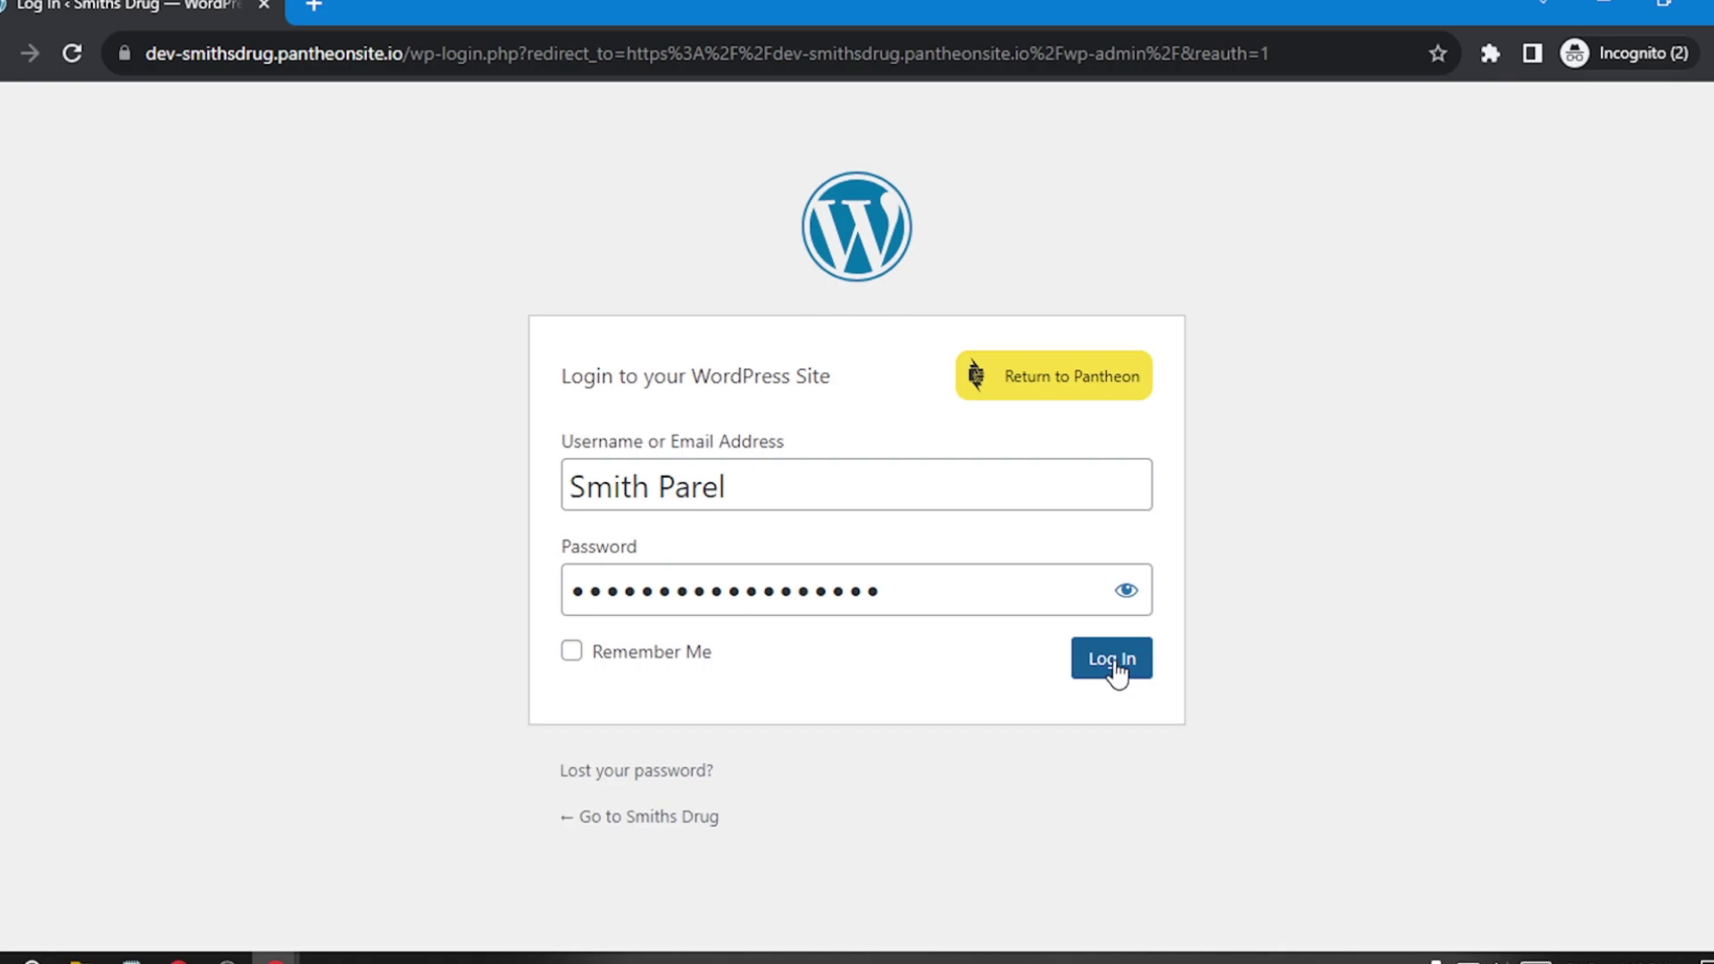
{"action": "left_click", "coordinate": [1113, 661]}
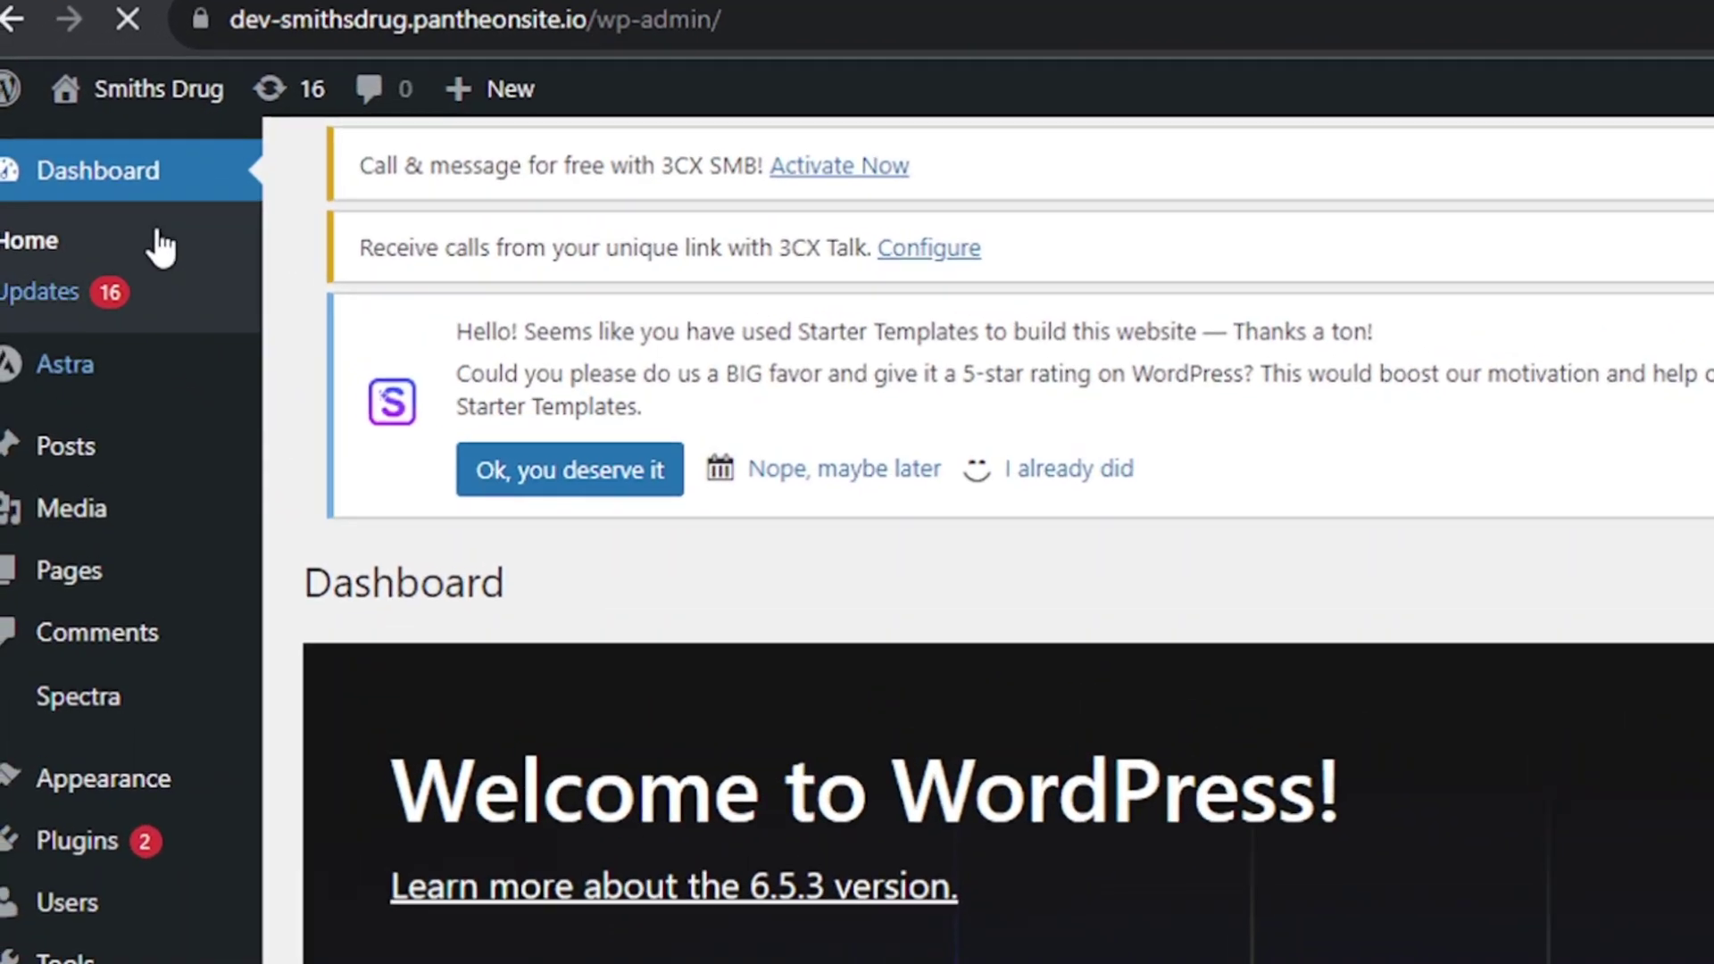
Step: Return to the live Smiths Drug site and bring up the saved login notes
{"action": "mouse_move", "coordinate": [85, 104]}
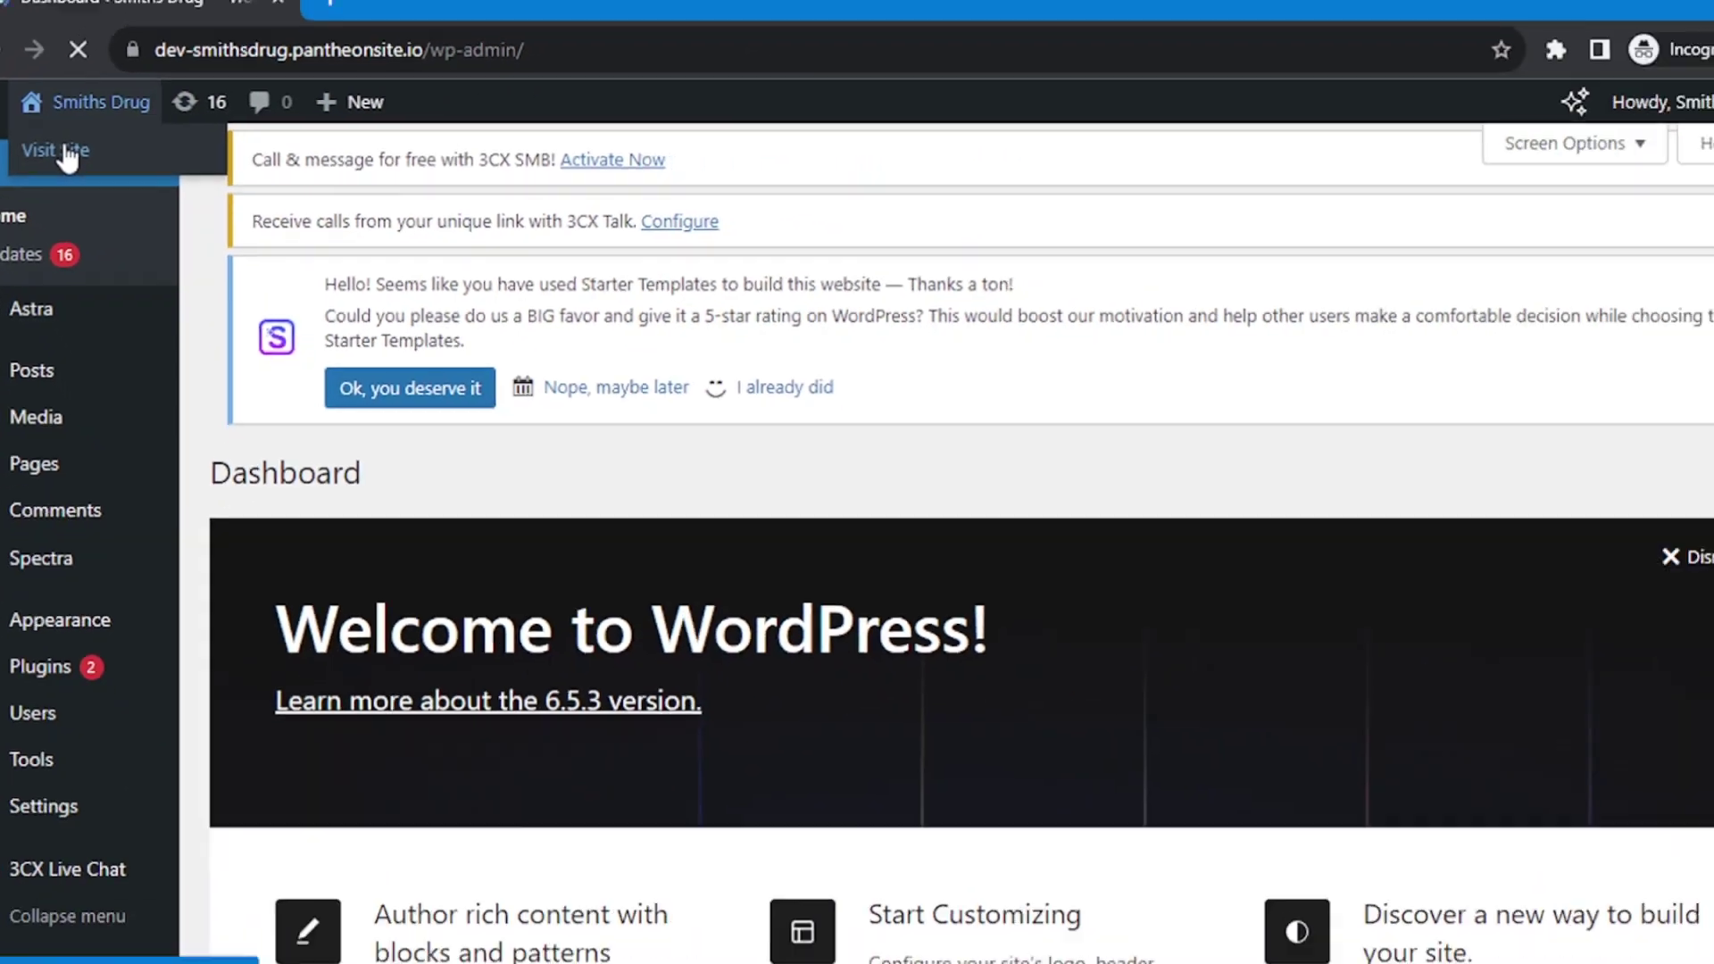
{"action": "left_click", "coordinate": [183, 159]}
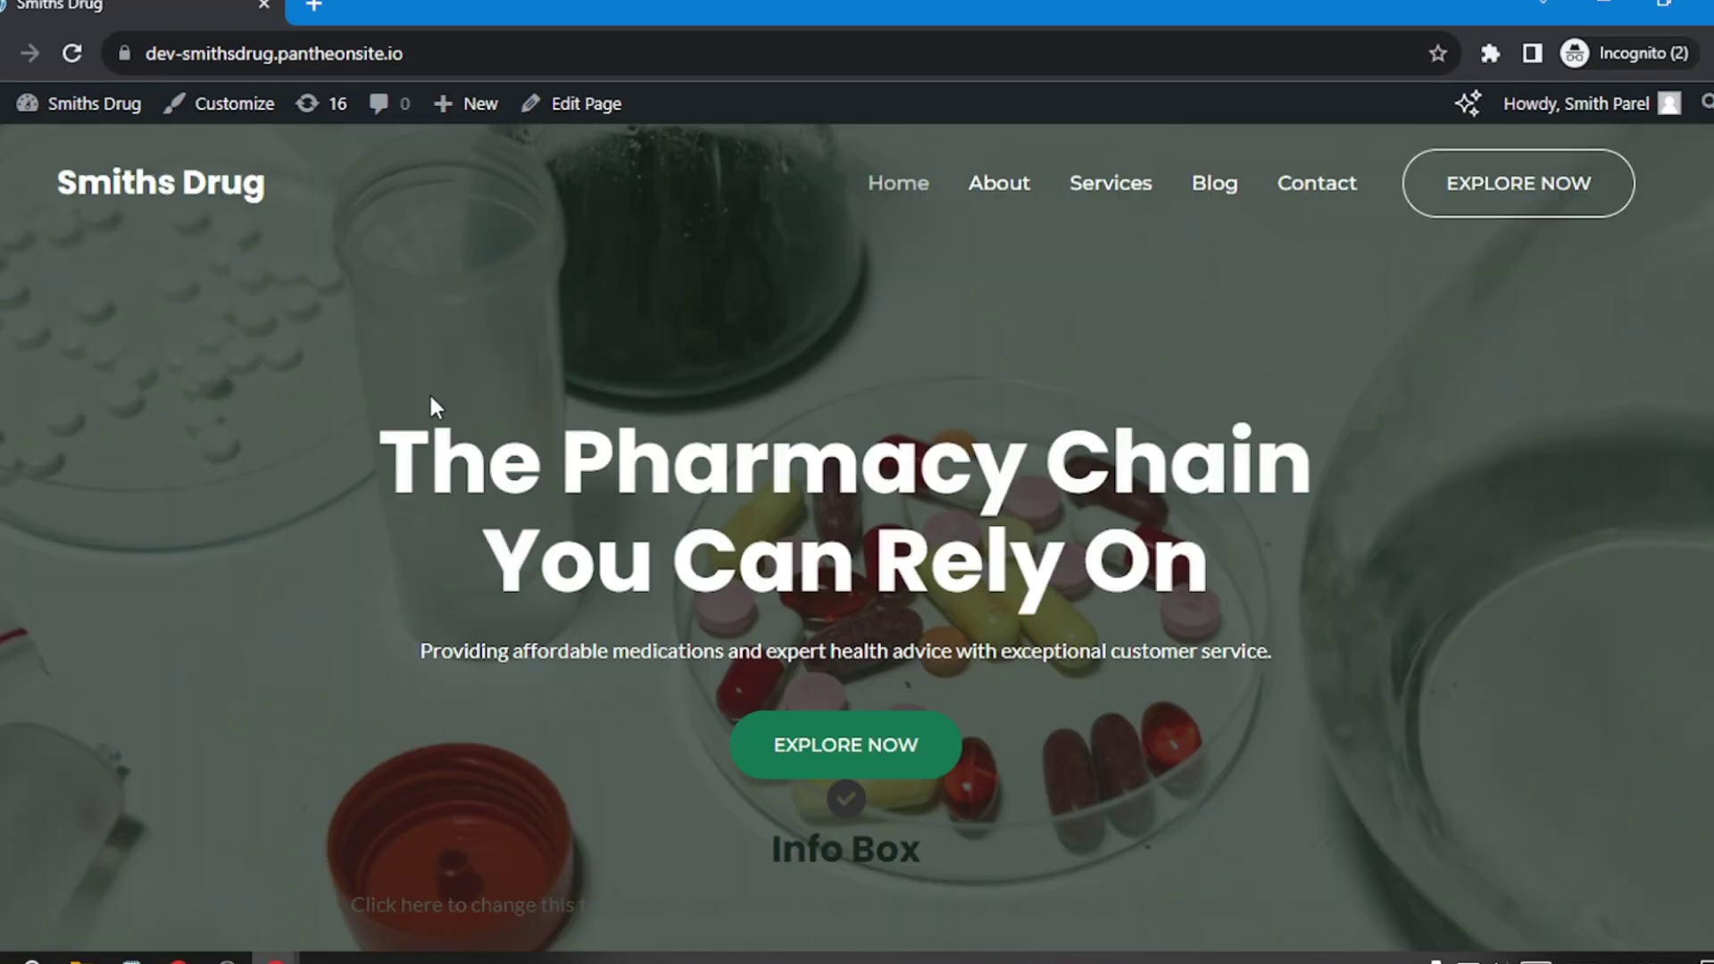
{"action": "key", "text": "alt+Tab"}
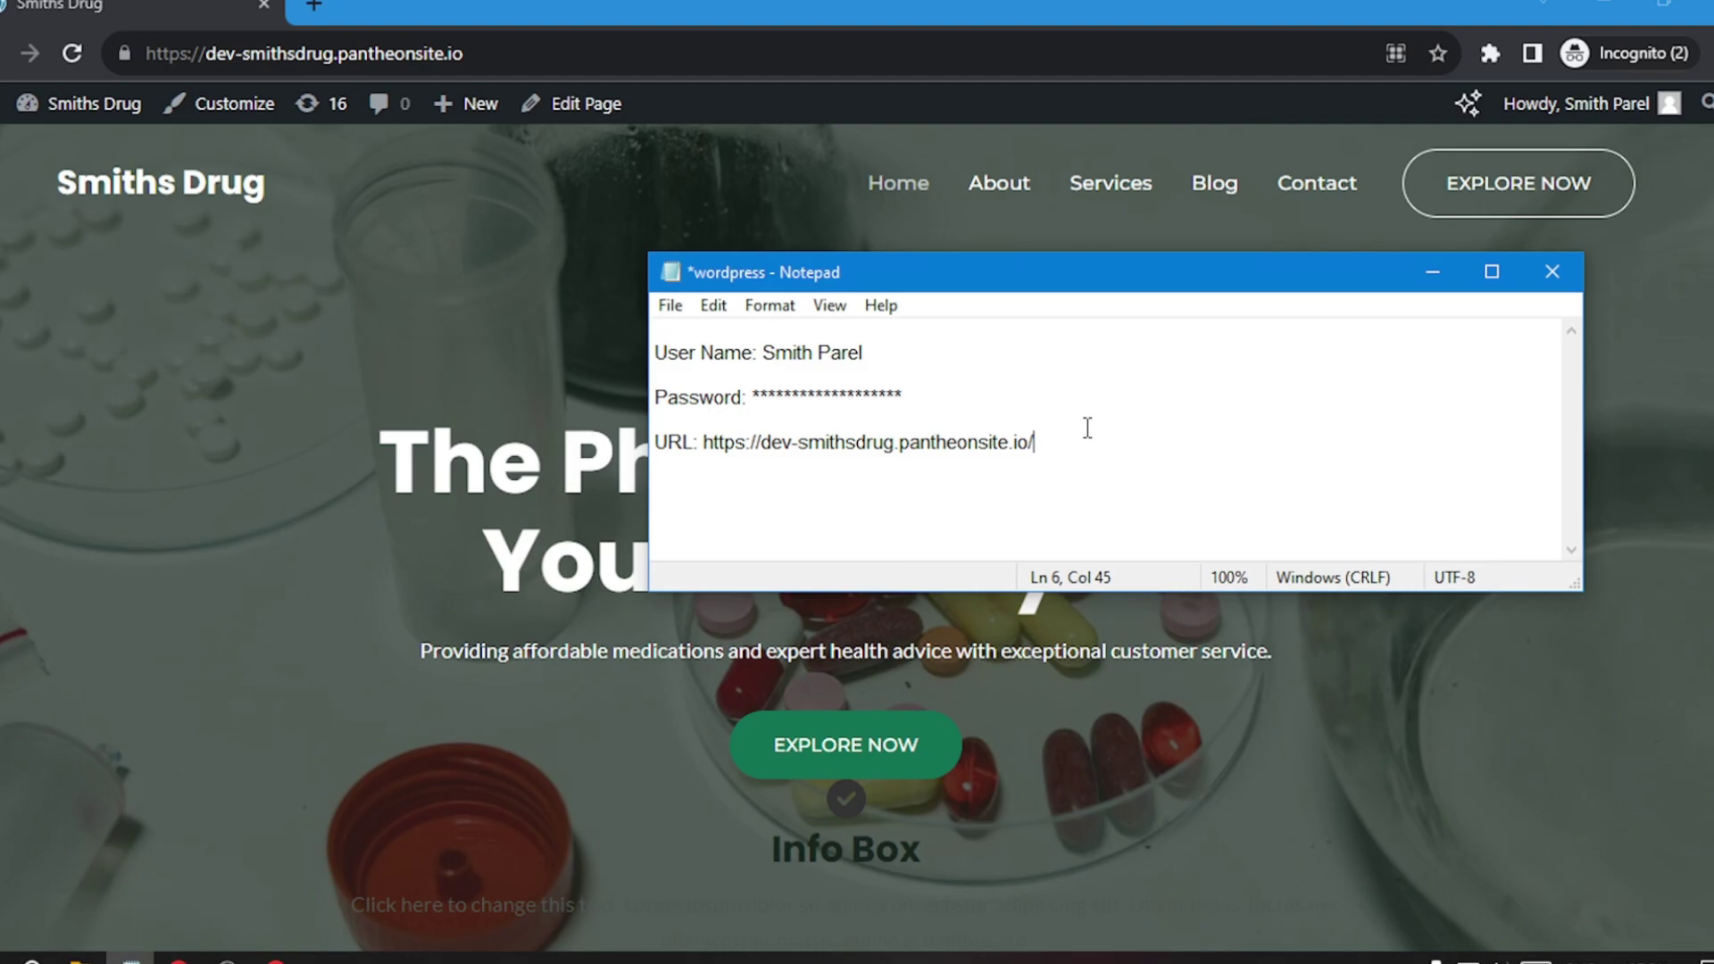
Step: Minimize the Notepad login notes and review the live homepage down to the footer and back to the top
{"action": "left_click", "coordinate": [1432, 272]}
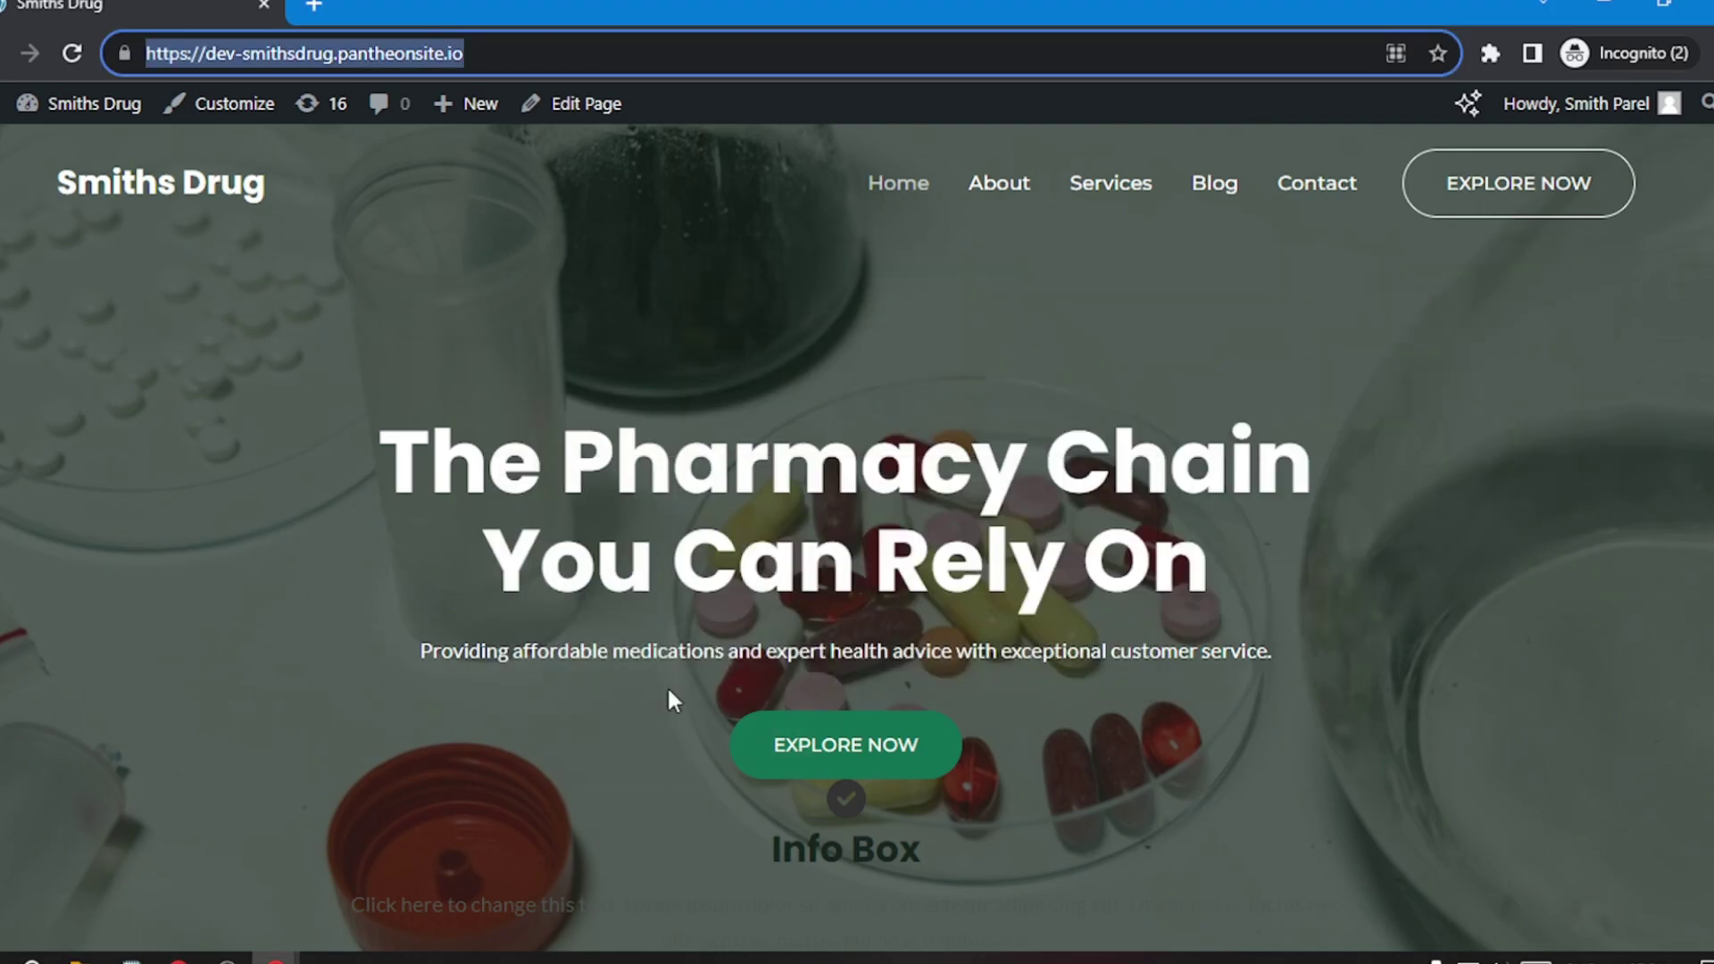
{"action": "left_click", "coordinate": [431, 406]}
{"action": "scroll", "coordinate": [431, 406], "scroll_direction": "down", "scroll_amount": 15}
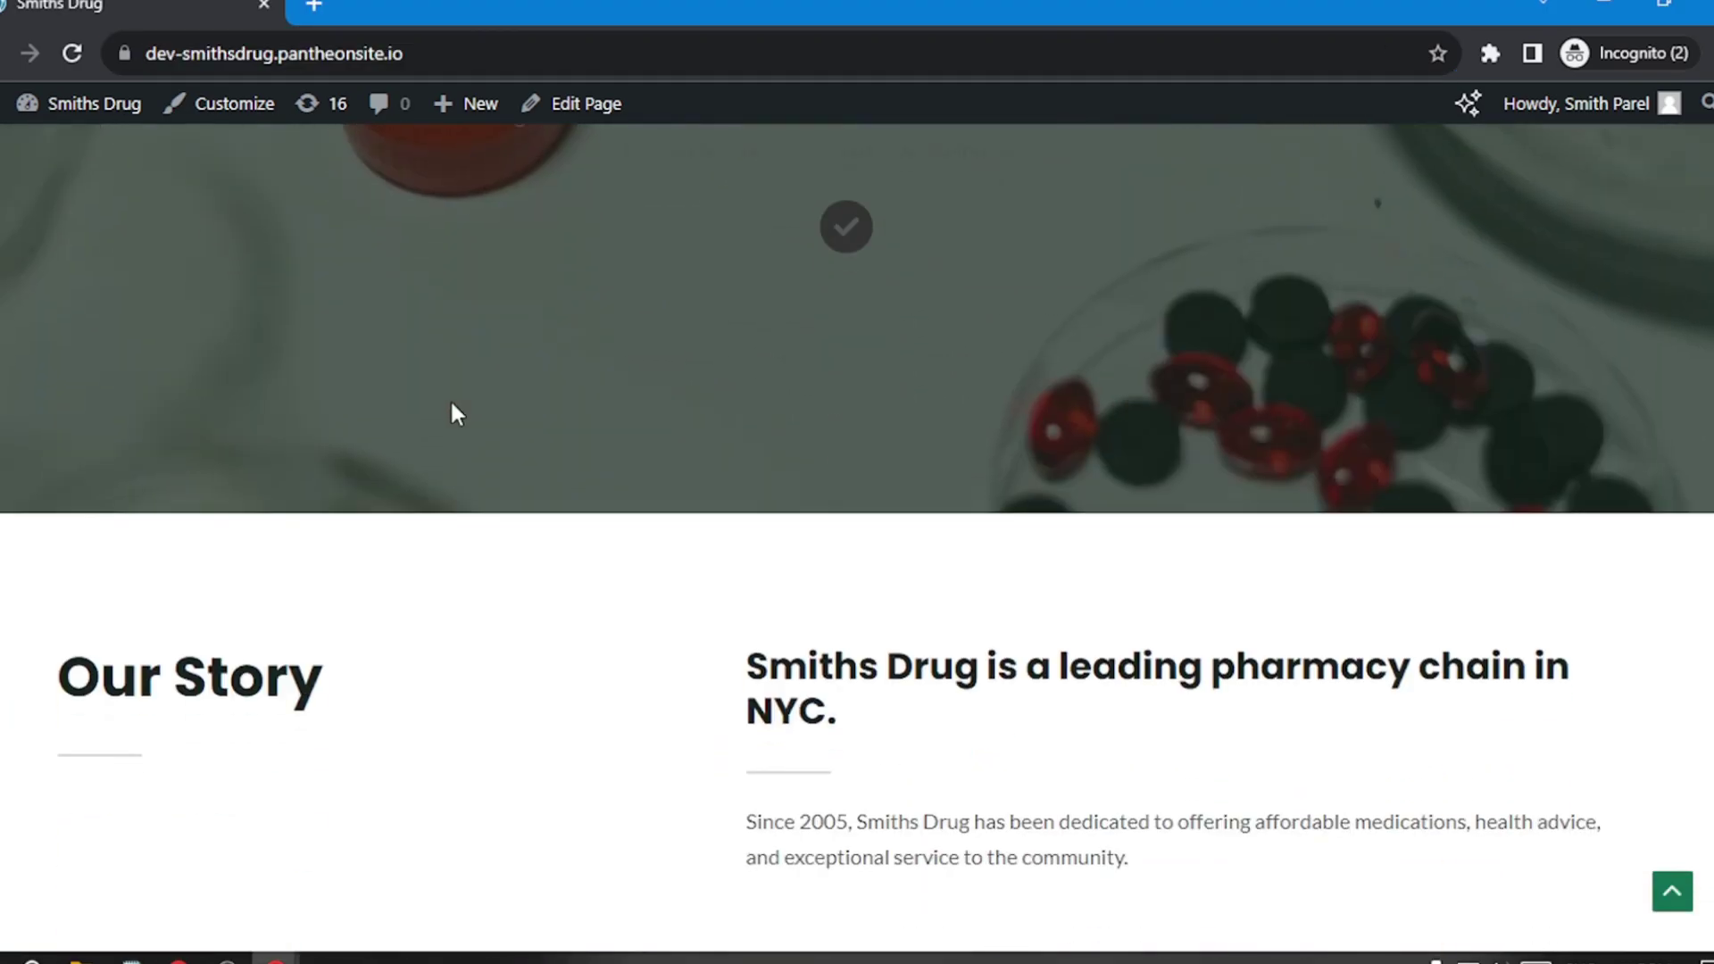
{"action": "scroll", "coordinate": [460, 413], "scroll_direction": "down", "scroll_amount": 20}
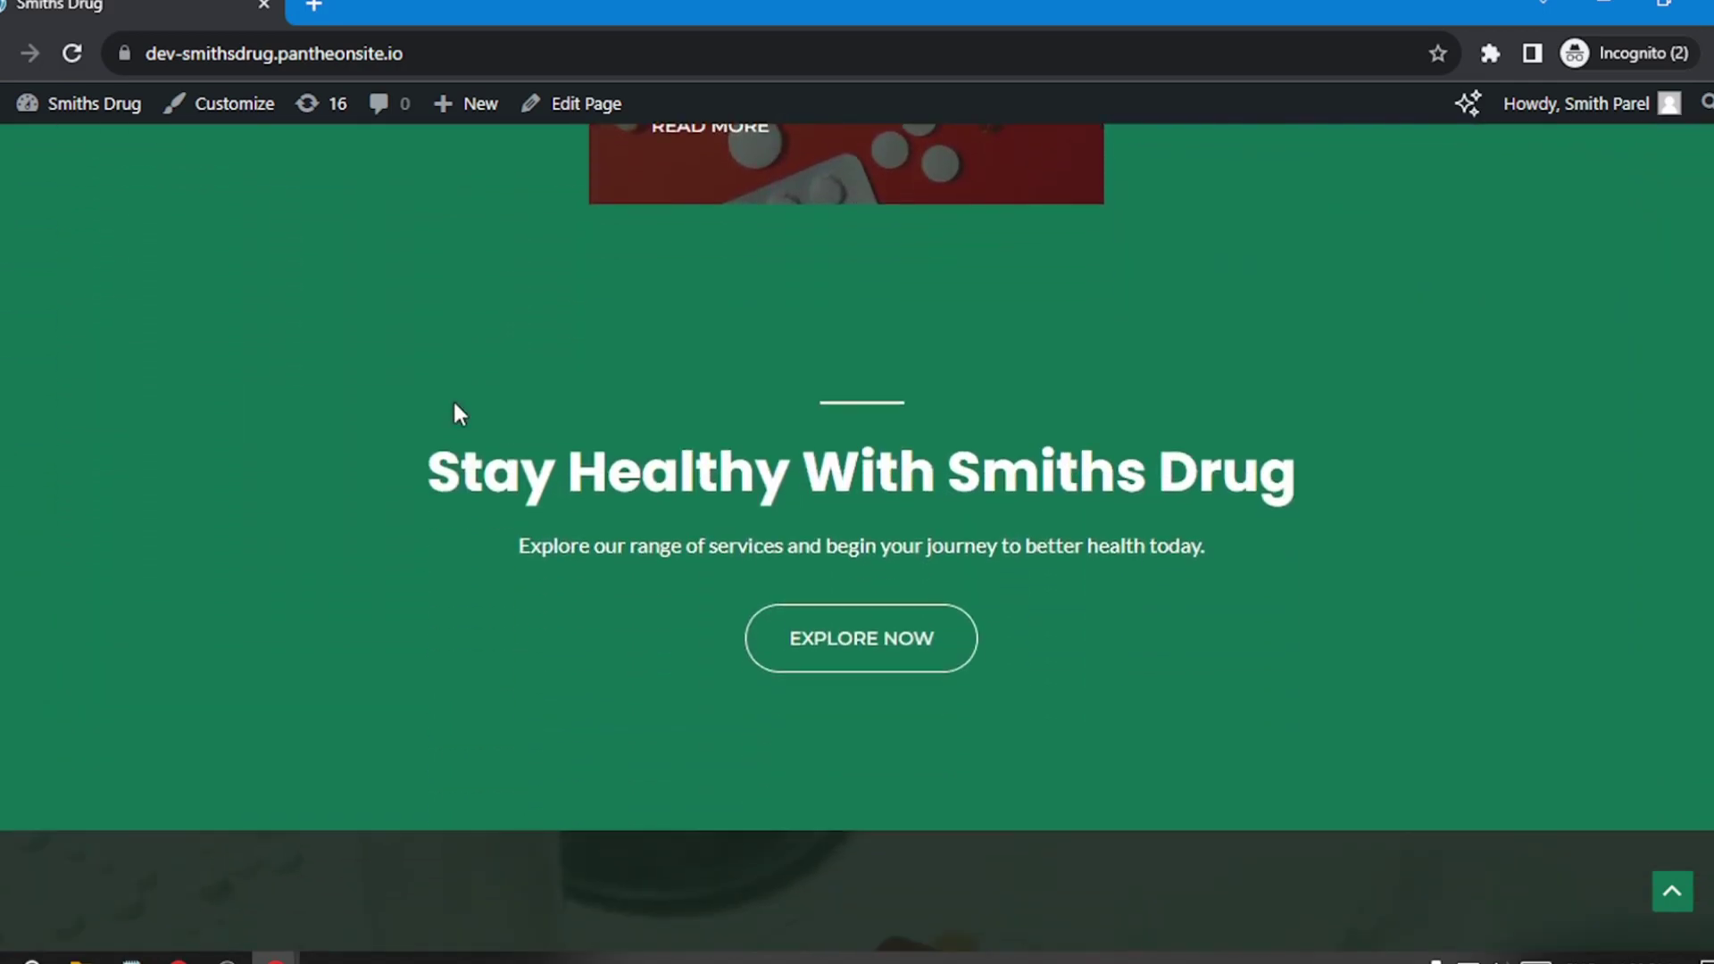
{"action": "scroll", "coordinate": [456, 406], "scroll_direction": "down", "scroll_amount": 20}
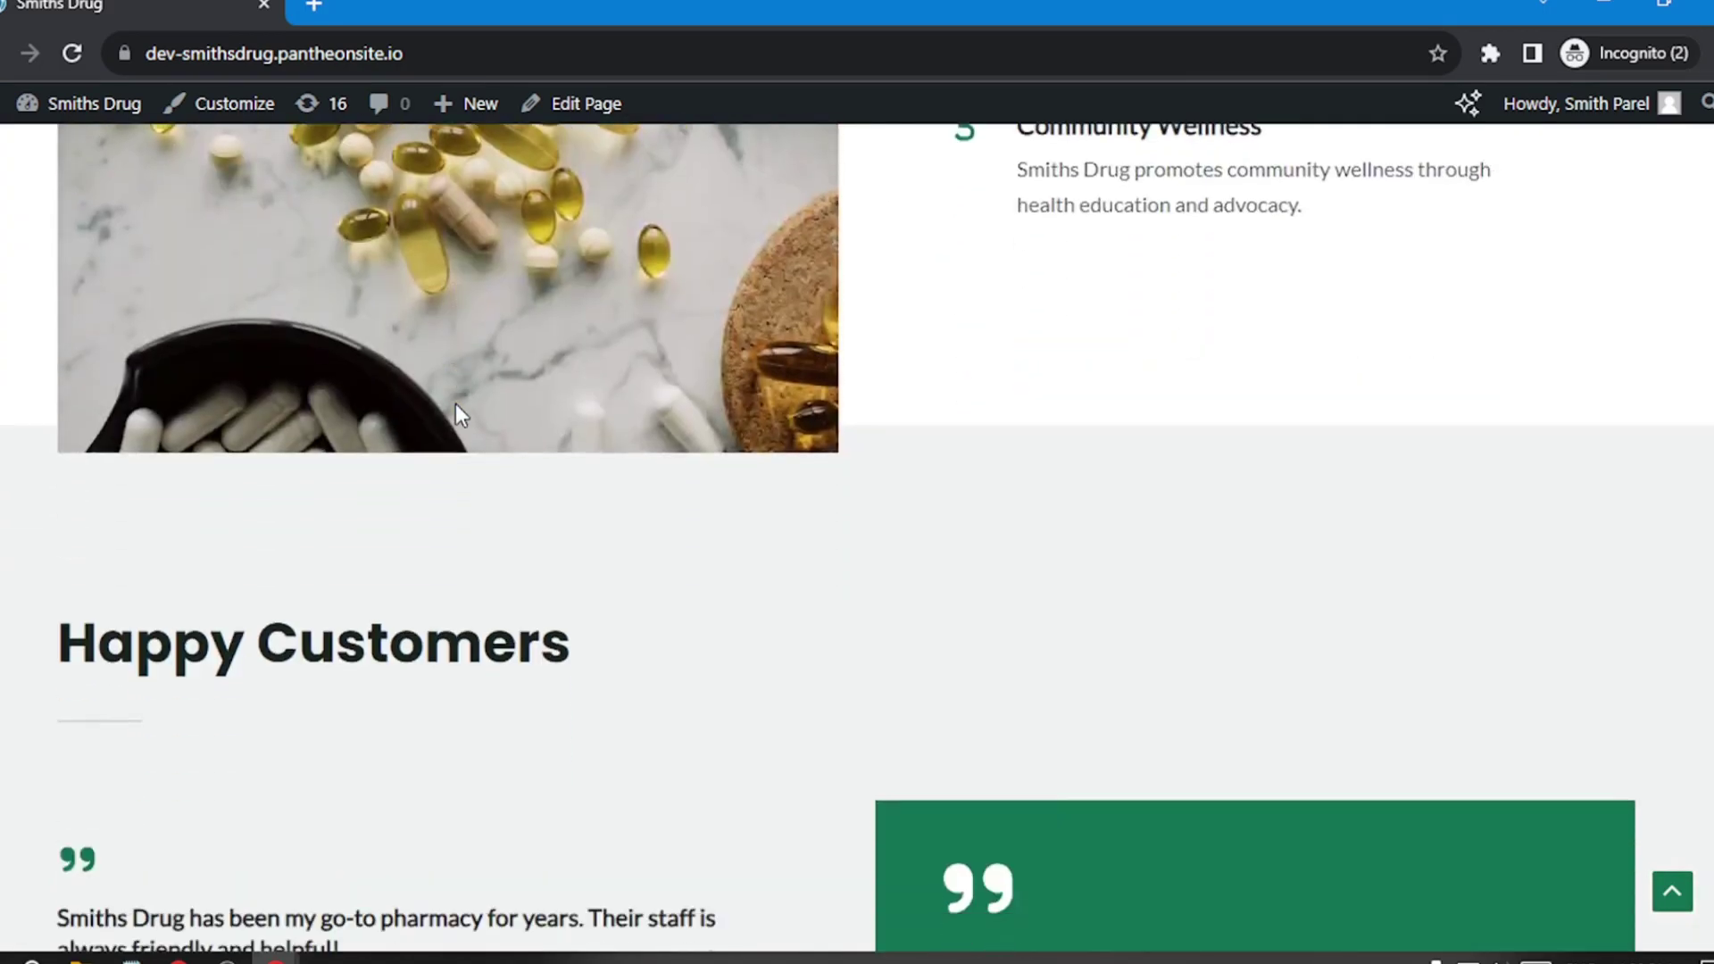
{"action": "scroll", "coordinate": [455, 405], "scroll_direction": "down", "scroll_amount": 4}
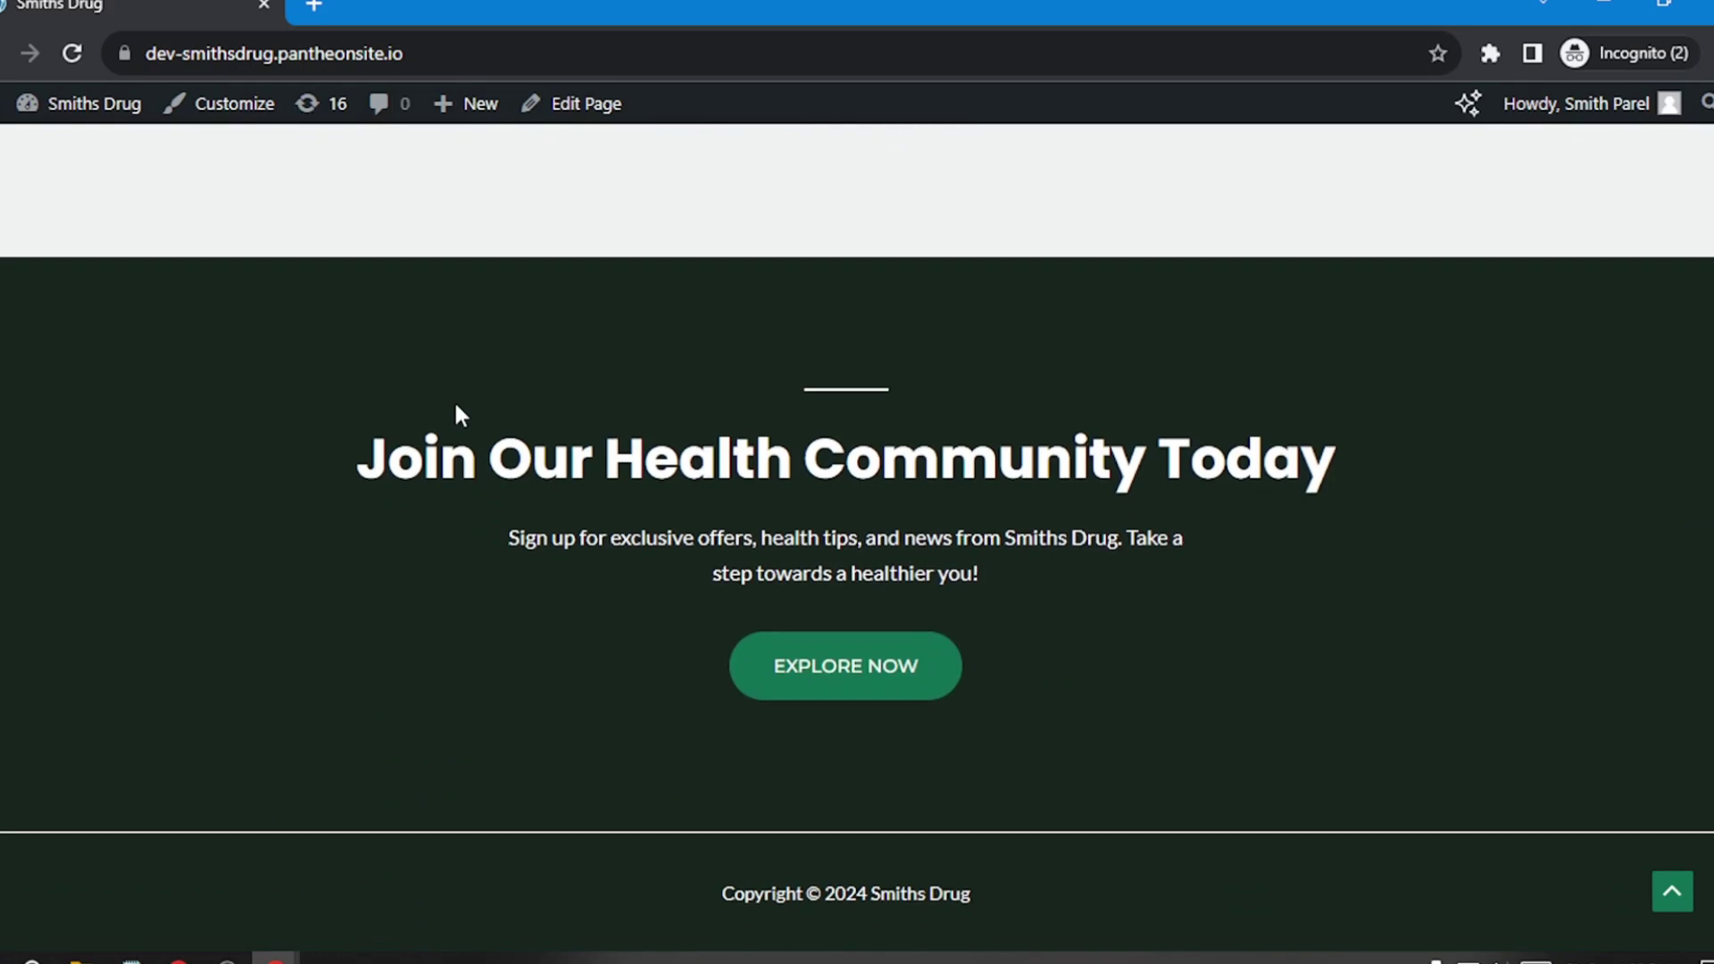
{"action": "scroll", "coordinate": [454, 400], "scroll_direction": "up", "scroll_amount": 9}
{"action": "scroll", "coordinate": [458, 404], "scroll_direction": "up", "scroll_amount": 20}
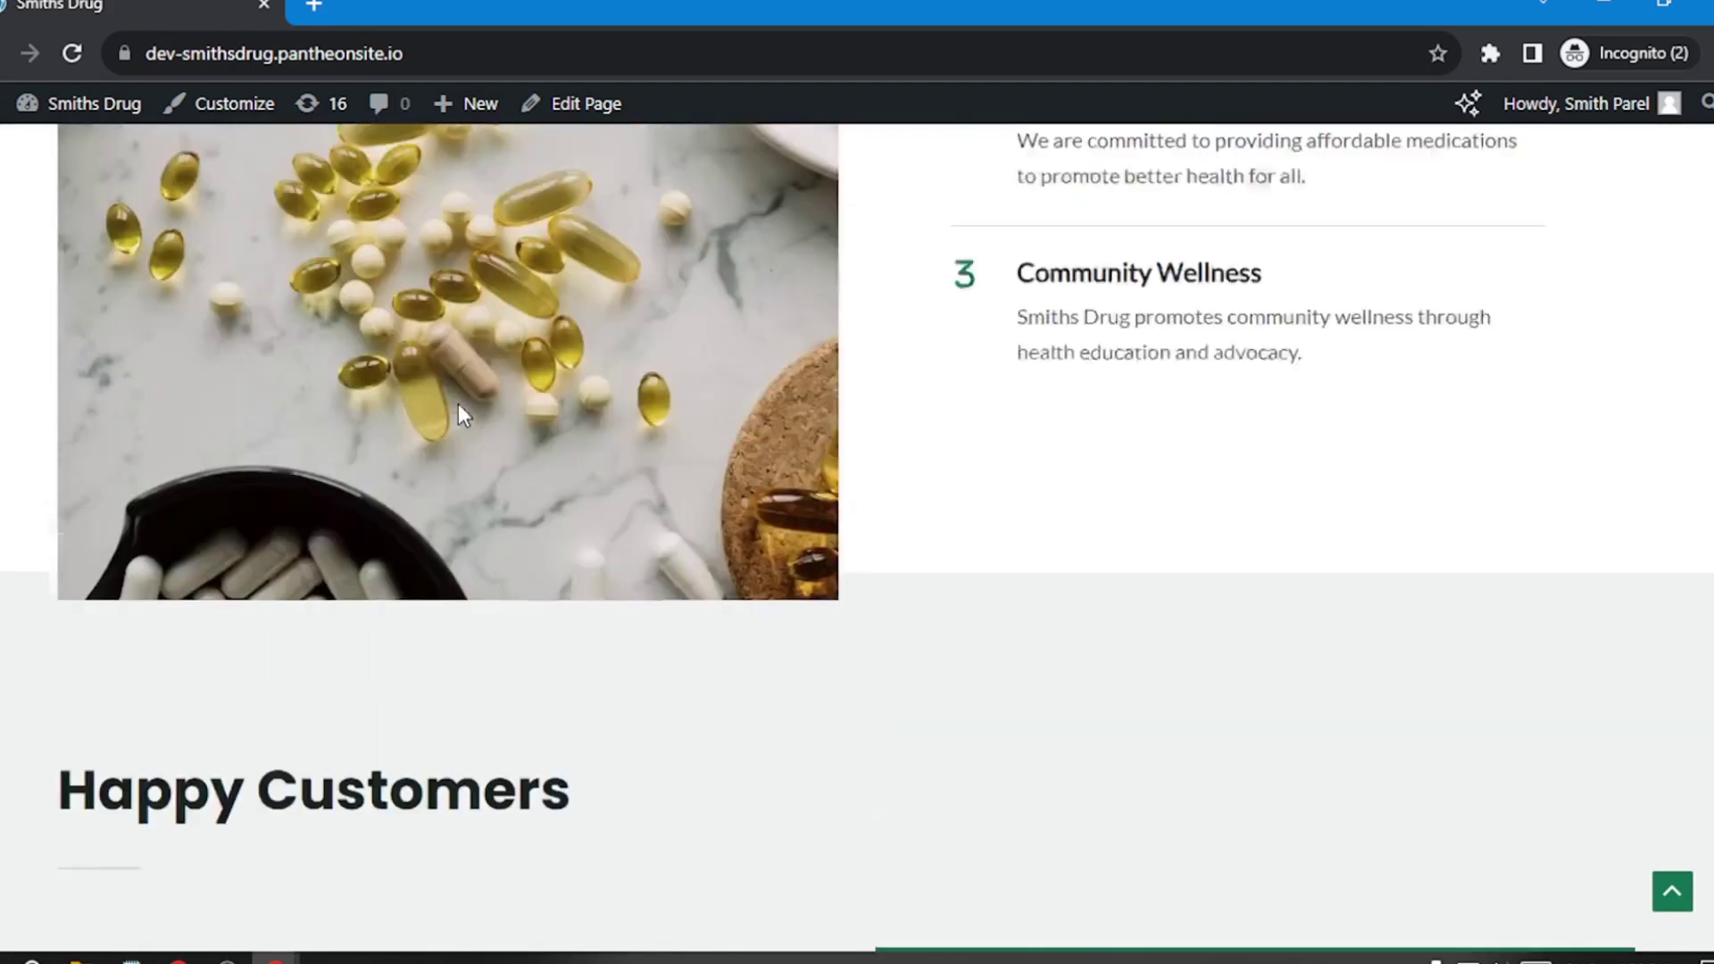
{"action": "scroll", "coordinate": [458, 403], "scroll_direction": "up", "scroll_amount": 15}
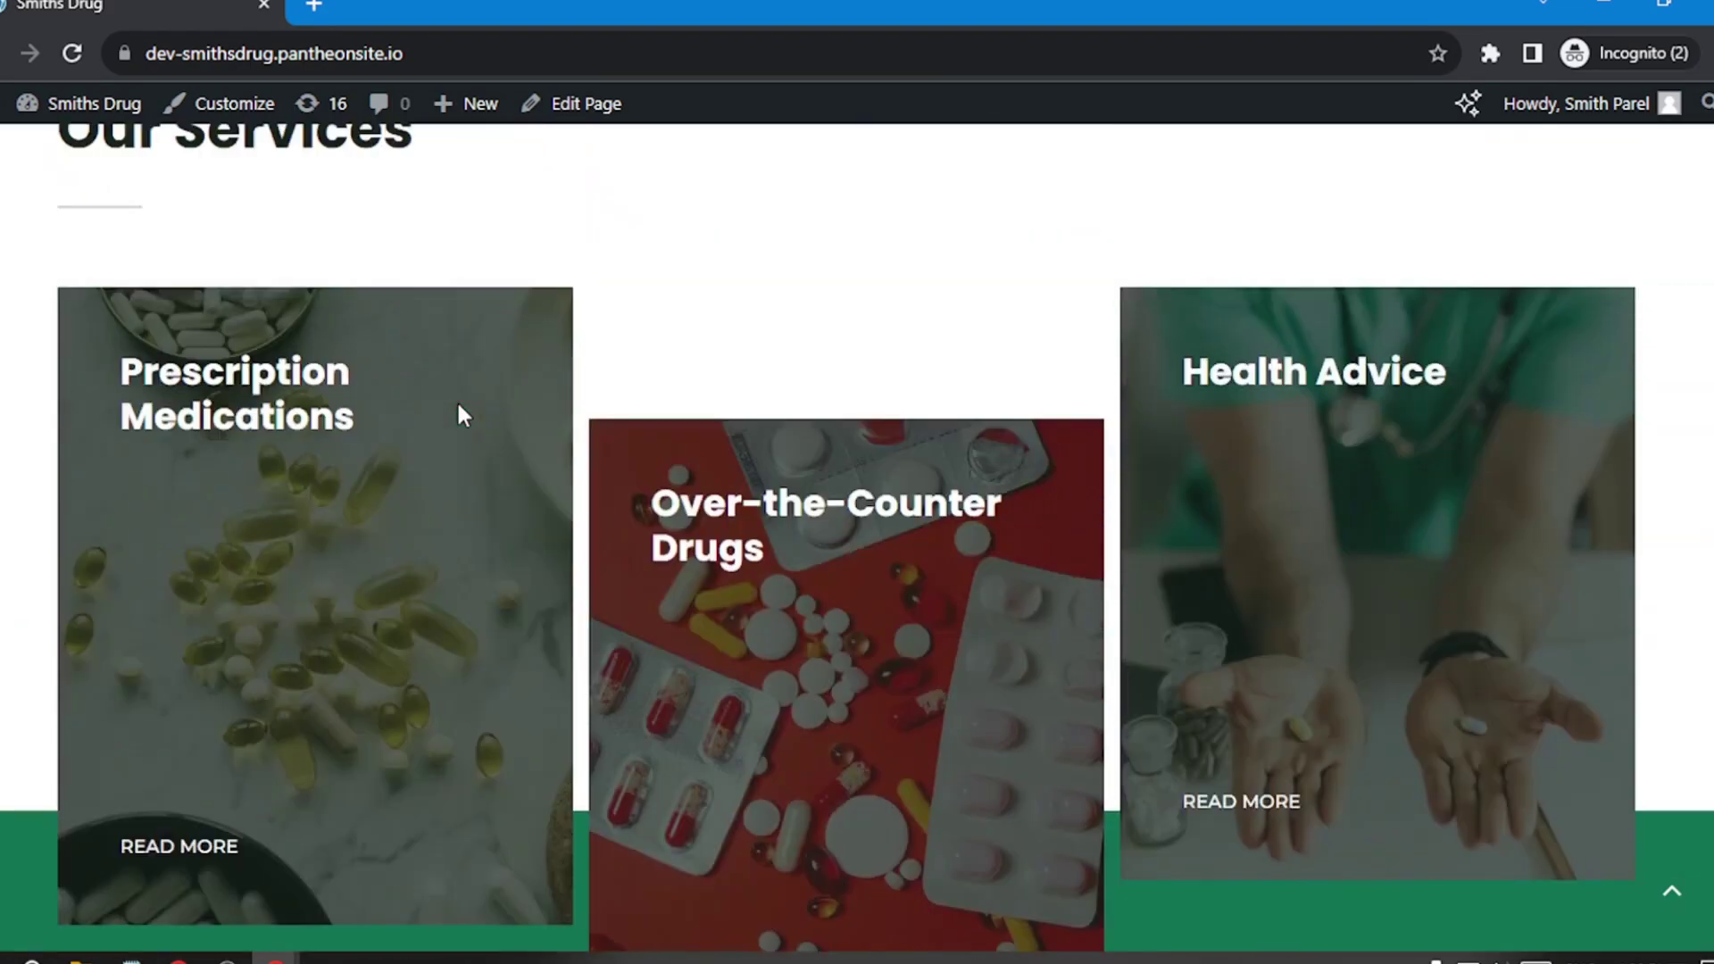
{"action": "scroll", "coordinate": [458, 404], "scroll_direction": "up", "scroll_amount": 2}
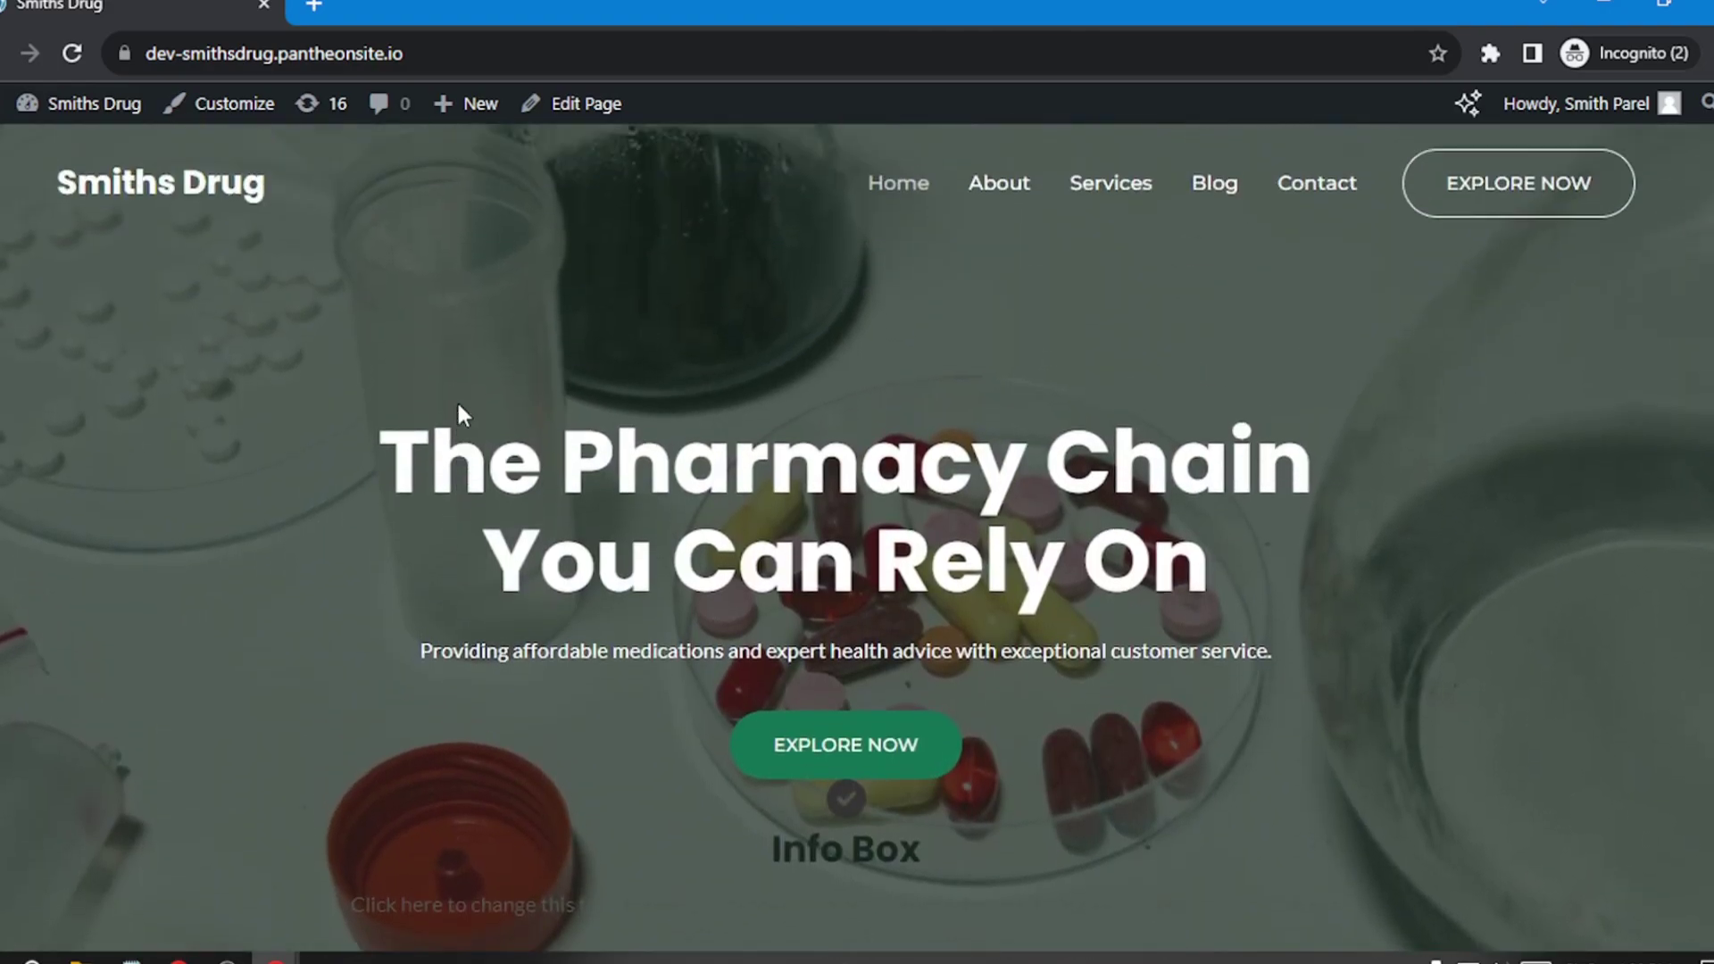